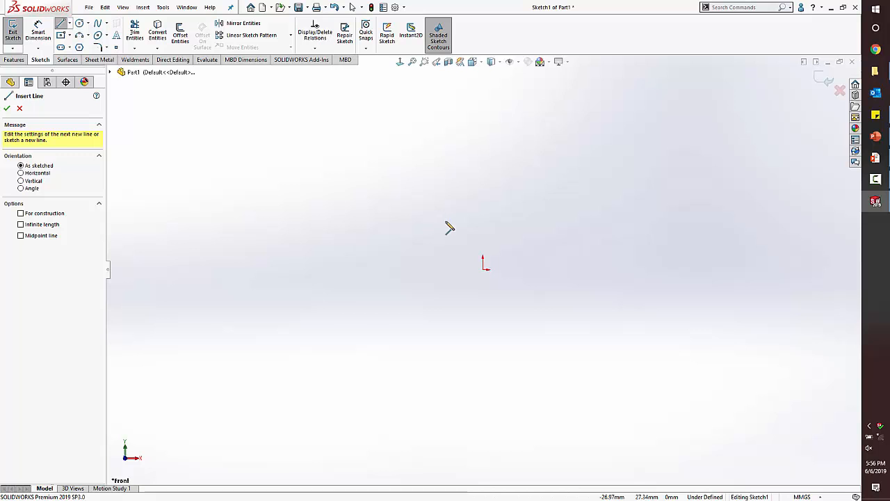
Step: Sketch three separate diagonal lines, two up and left of the origin about 75 mm and 68 mm long, and one right of it
left_click_drag(397, 250, 504, 166)
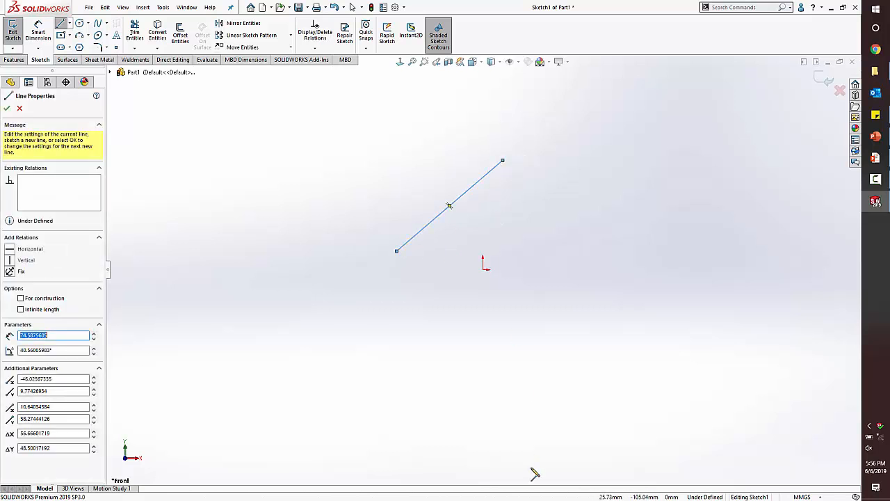
left_click_drag(358, 231, 444, 140)
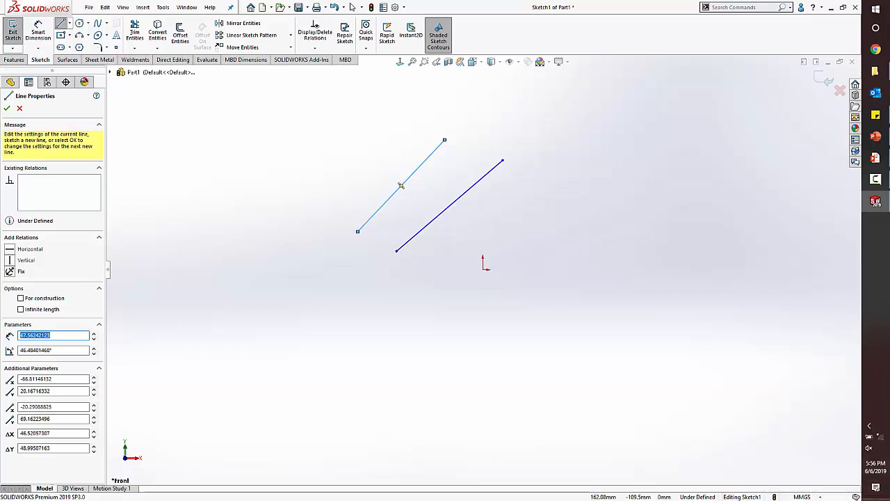
left_click_drag(578, 278, 663, 203)
left_click(650, 164)
Step: Add a short connected line at the upper end of the diagonal line right of the origin and undo it
left_click(705, 190)
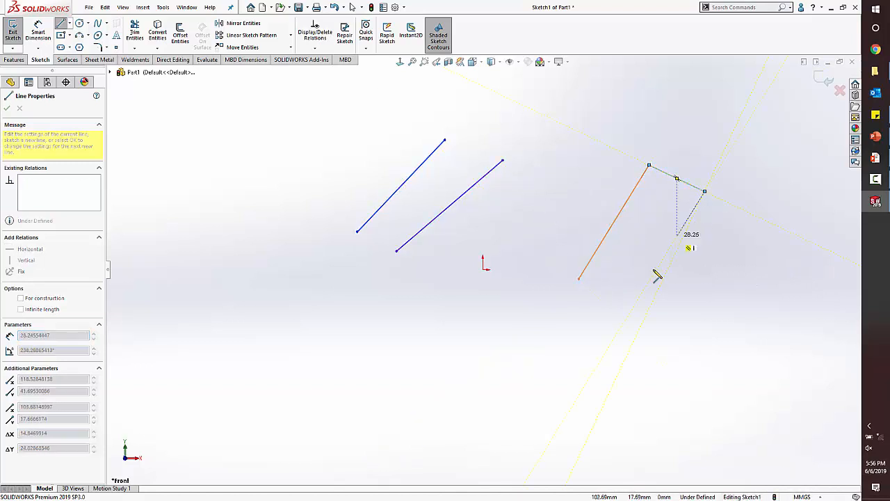
key("Escape")
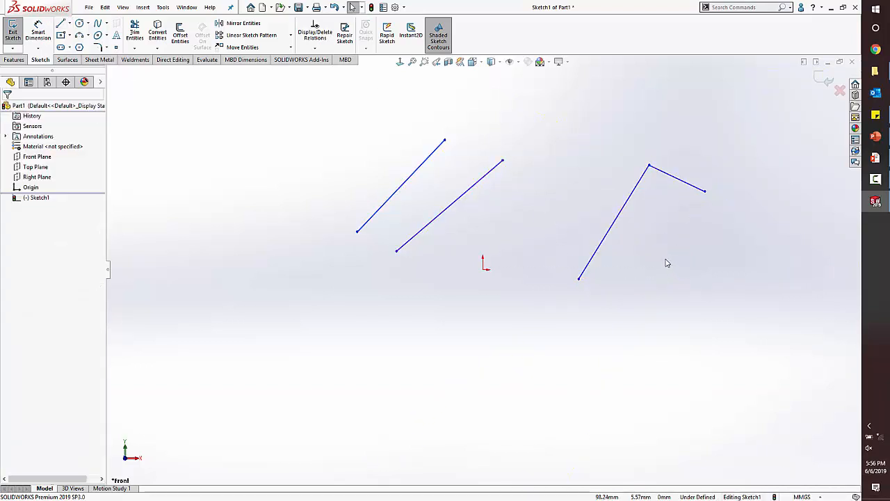
key("ctrl+z")
left_click(730, 294)
Step: Sketch two more separate diagonal lines to the right of the existing ones, the outermost about 80 mm long
key("l")
left_click_drag(696, 183, 636, 295)
key("Escape")
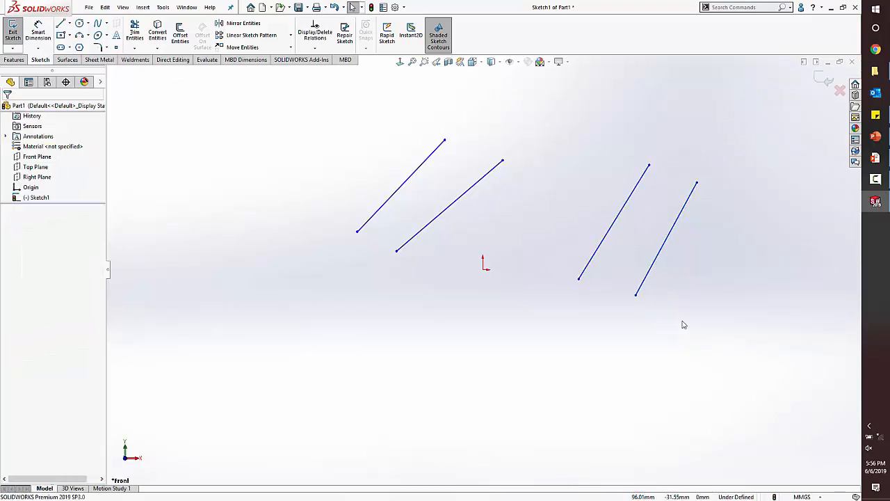
key("l")
left_click_drag(759, 201, 693, 335)
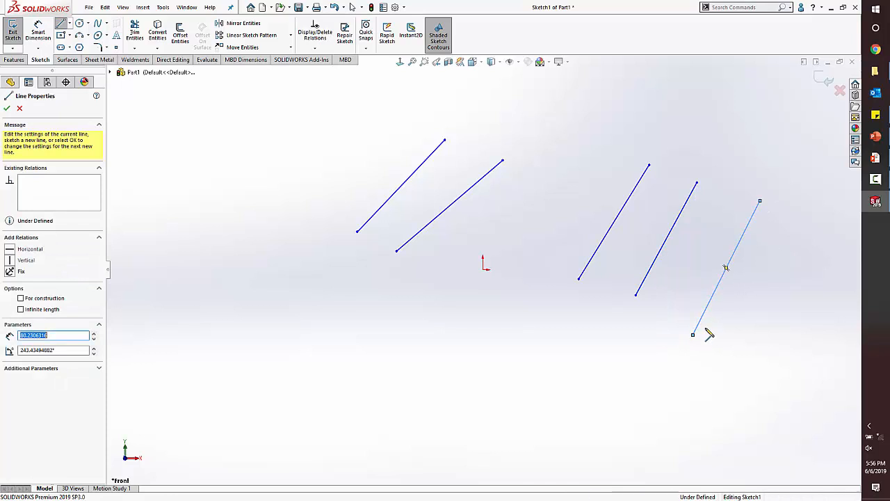
key("Escape")
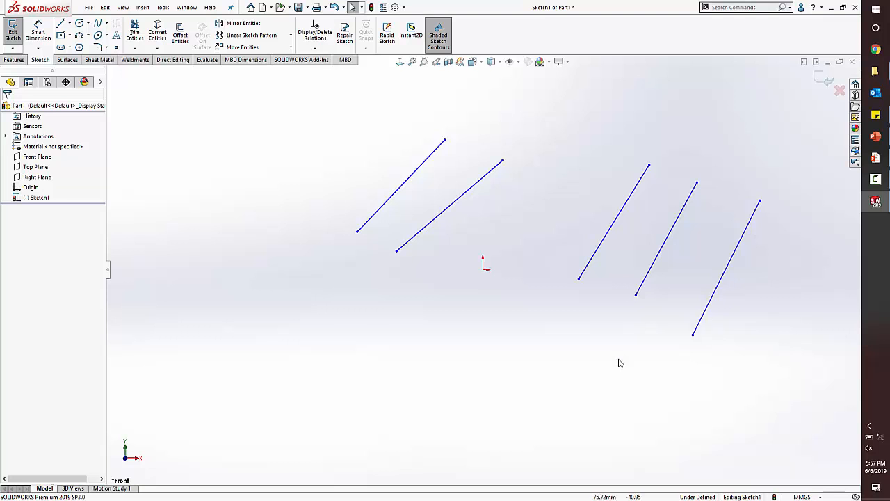
Step: Sketch a diagonal line about 98 mm long to the left of all existing lines
key("l")
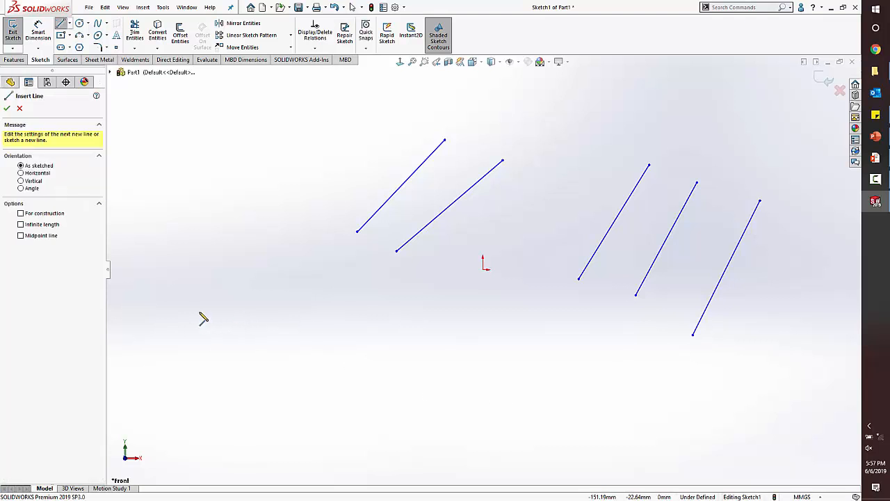
left_click(200, 312)
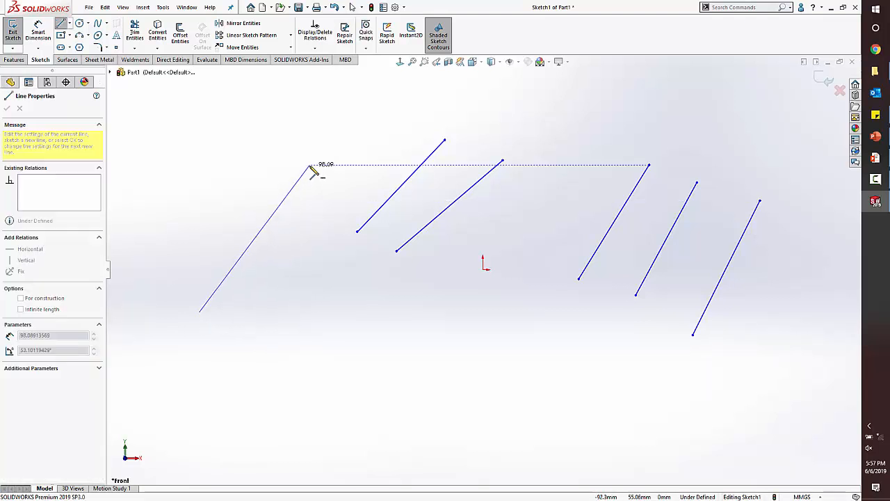
left_click(310, 166)
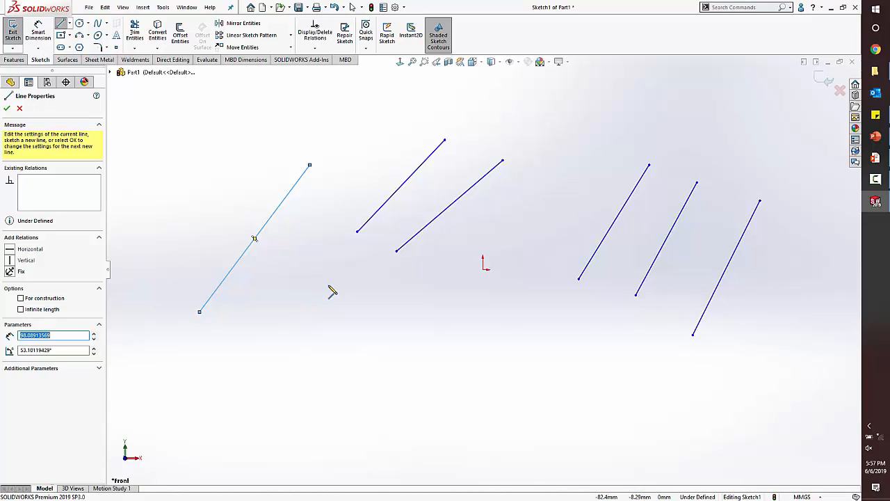
Step: Sketch a short line perpendicular to the leftmost diagonal, and another separate line about 22 mm long perpendicular to that short line
left_click(318, 324)
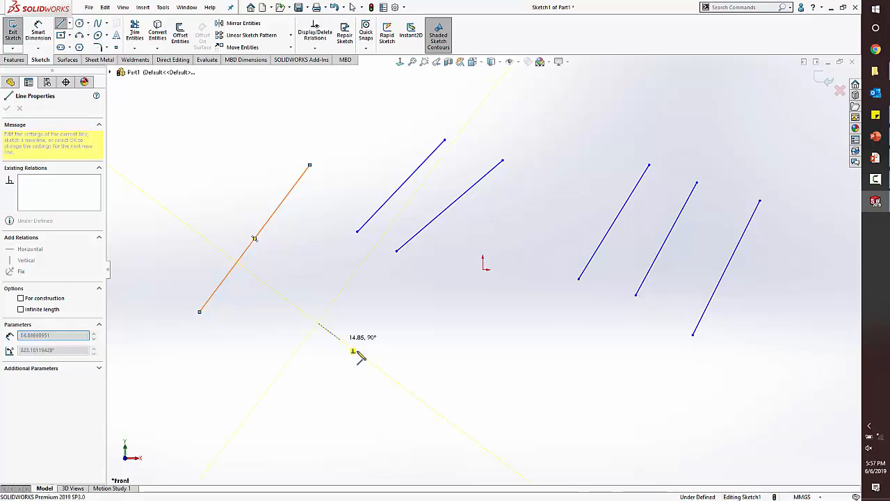
double_click(366, 359)
left_click(464, 295)
left_click(438, 328)
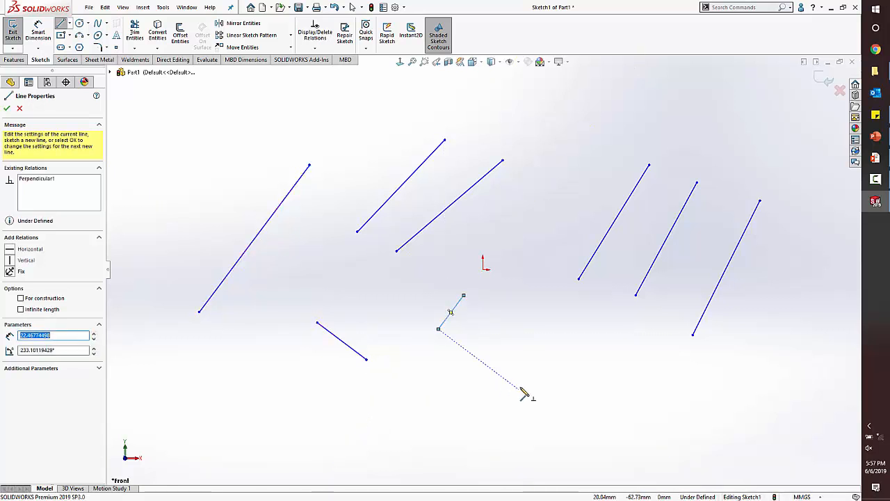
Step: Sketch a near-vertical line below the origin, and to its right two short slanted lines joined at their midpoints by a line about 32 mm long
left_click_drag(507, 391, 510, 299)
left_click_drag(591, 341, 611, 394)
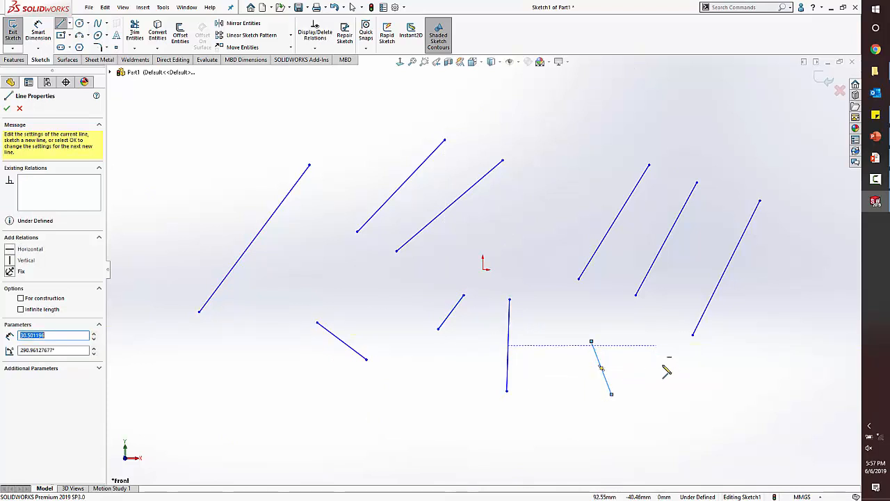
left_click_drag(655, 345, 601, 367)
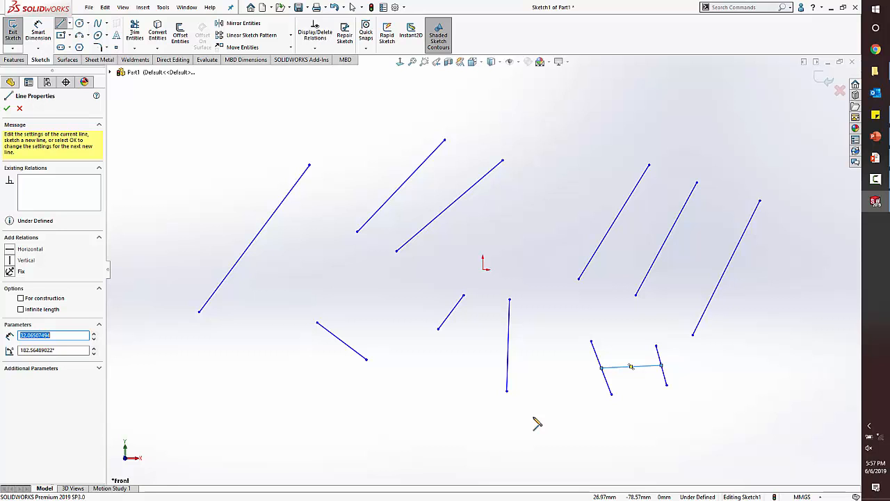
Step: Leave the Line tool and delete every line in the sketch
key("Escape")
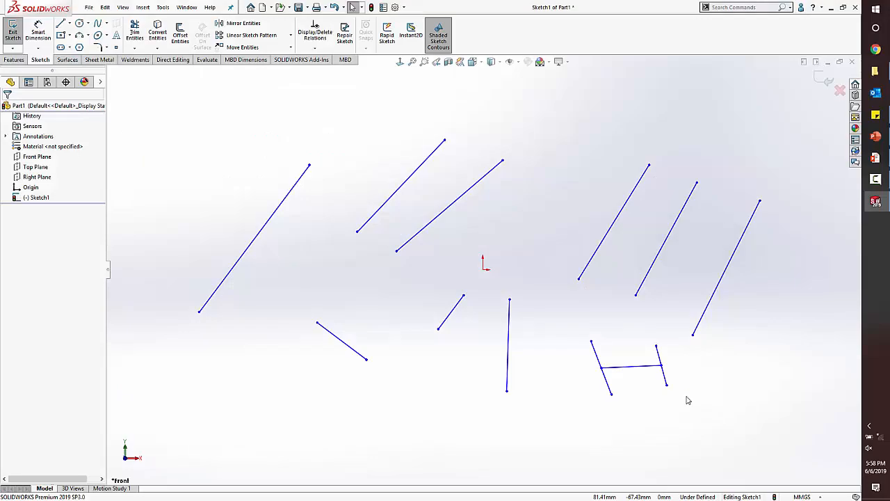
mouse_move(763, 422)
left_mouse_down()
mouse_move(149, 108)
mouse_move(159, 110)
left_mouse_up()
key("Delete")
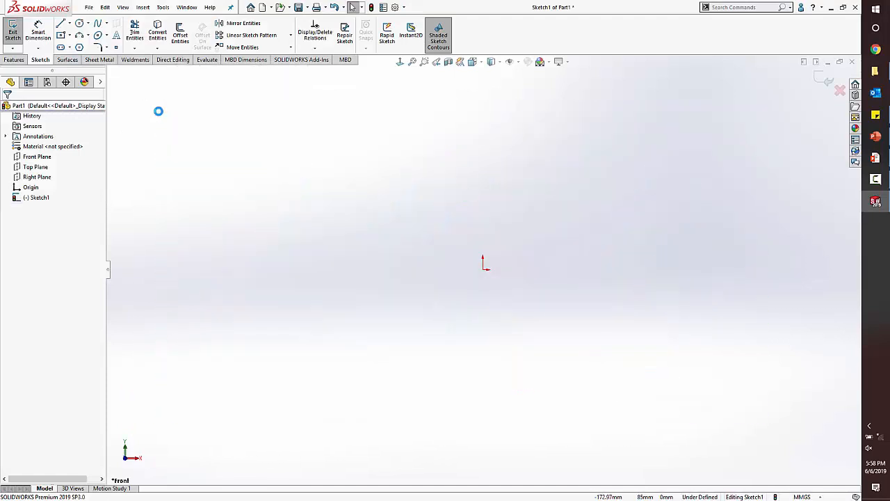
Step: Sketch a single diagonal line about 99 mm long, rising at about 40° to the left of the origin
key("l")
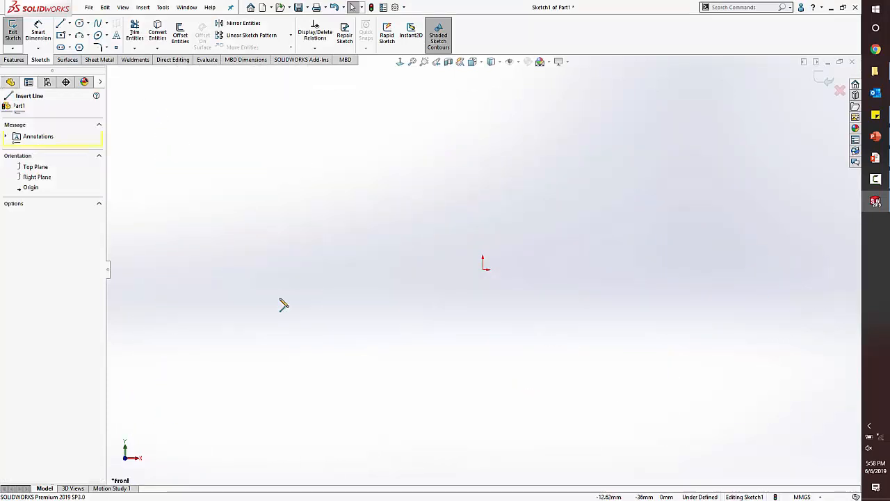
left_click(276, 303)
left_click(418, 183)
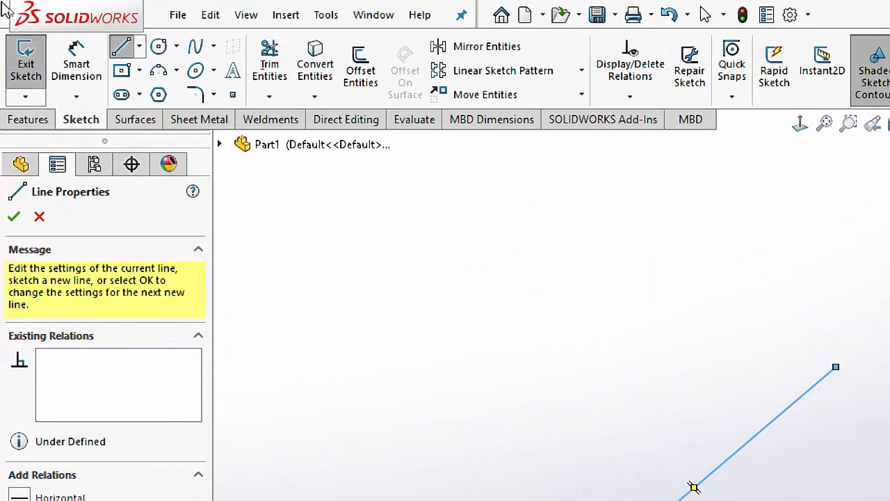
left_click(178, 70)
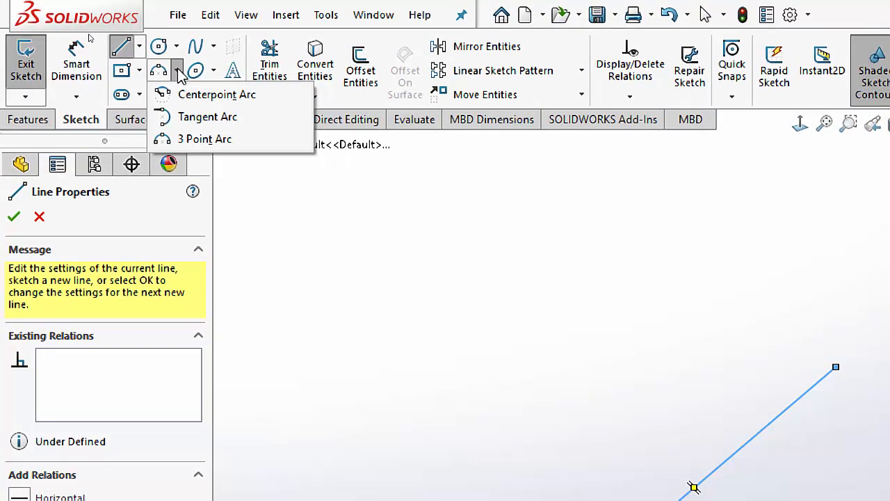
left_click(196, 119)
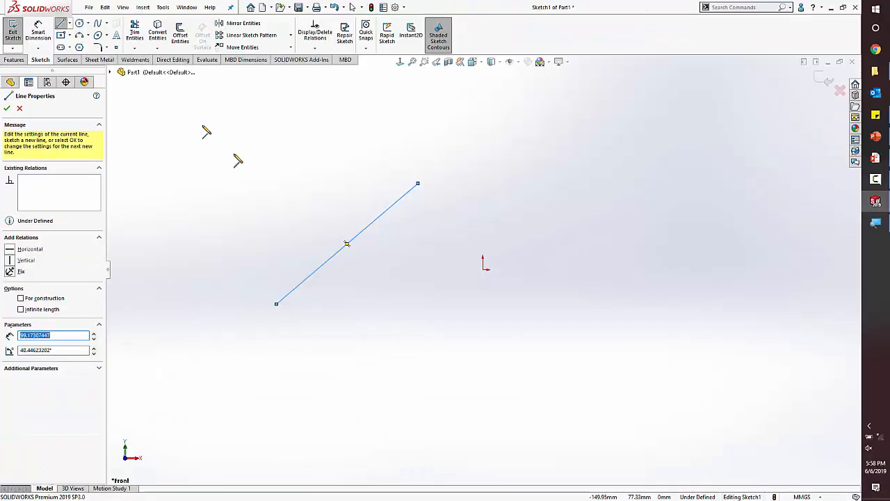
Step: Within the Line tool, continue from the diagonal line's upper end with a large tangent arc curving over the origin
key("Escape")
key("l")
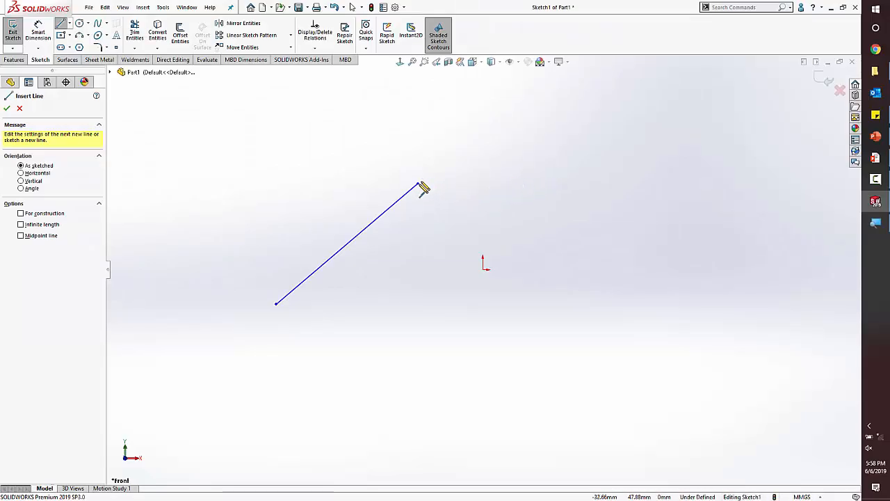
left_click(418, 185)
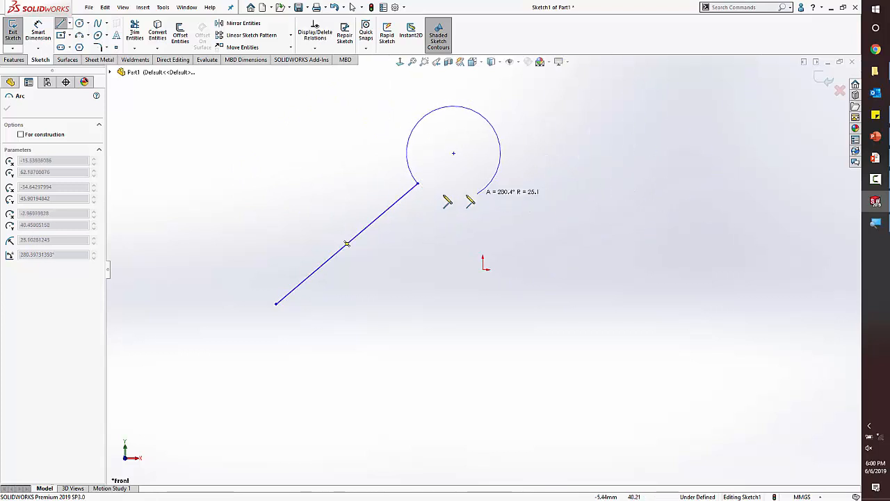
left_click(595, 261)
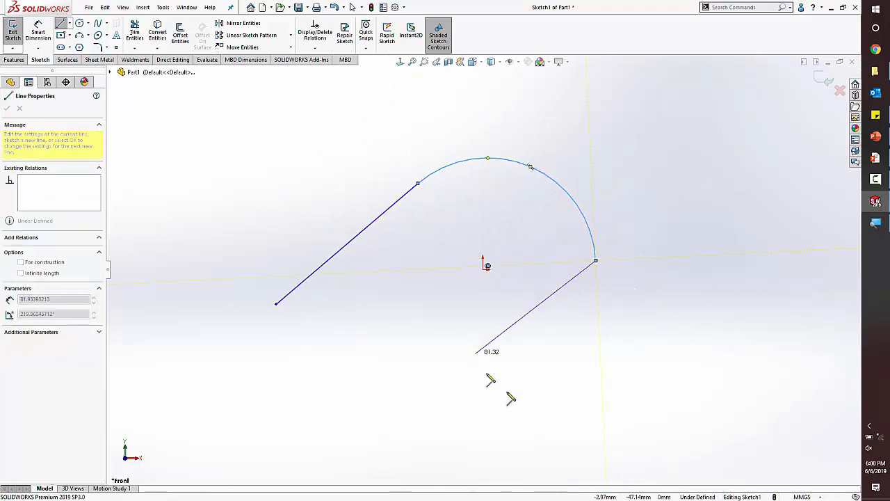
Step: Extend the chain with a vertical line down from the large arc, a U-shaped tangent arc and a smaller opposite tangent arc, ending it there
left_click(595, 325)
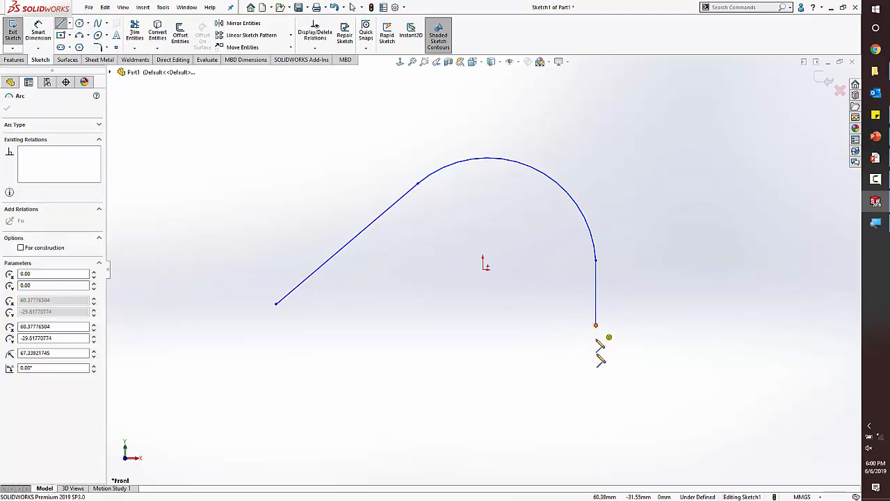
left_click(687, 322)
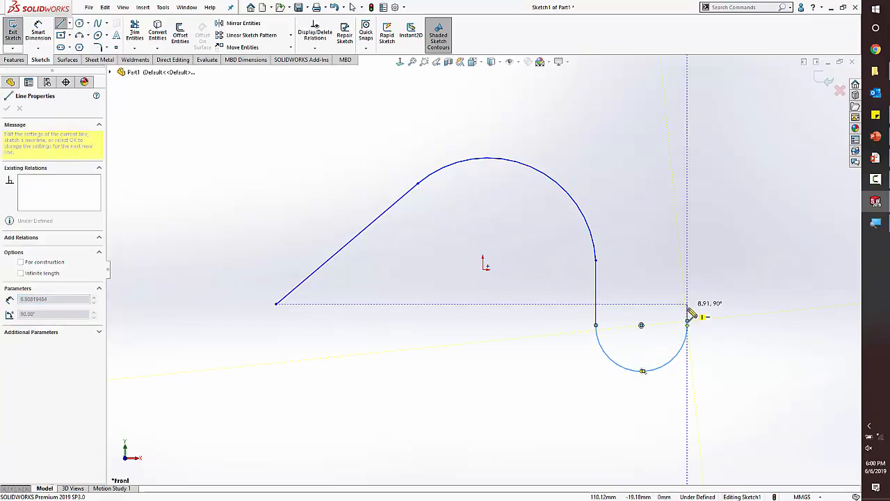
left_click(767, 297)
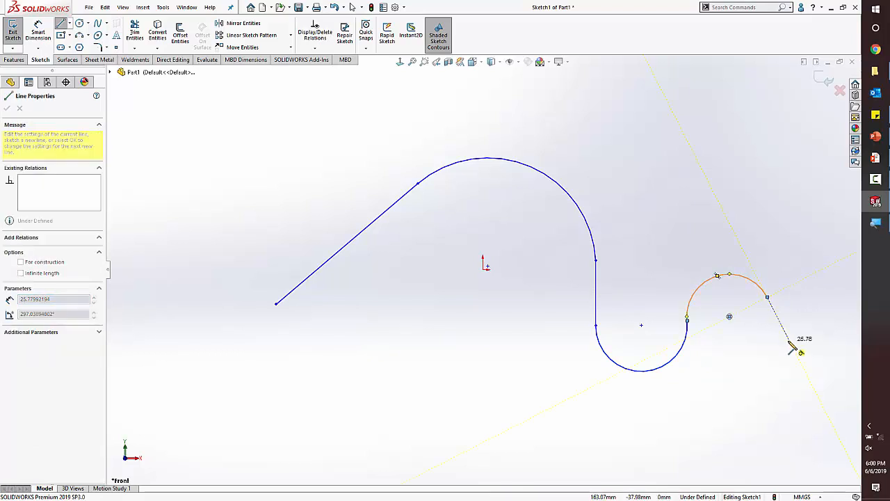
key("Escape")
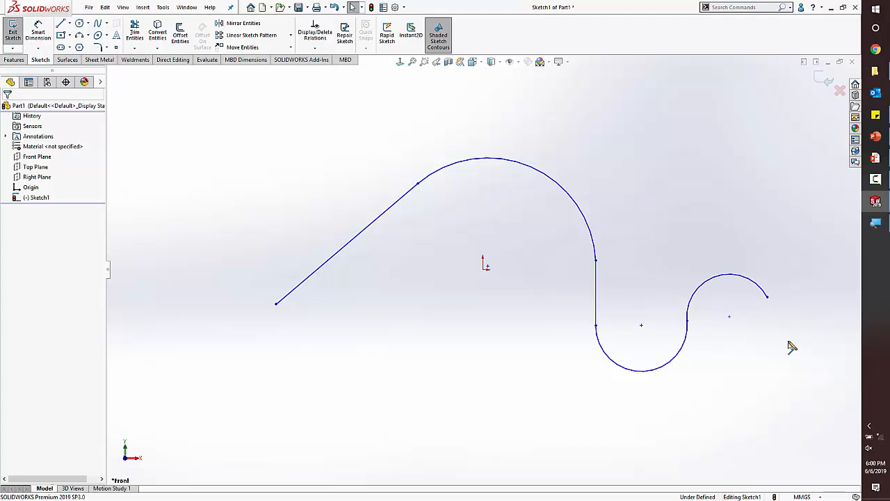
Step: Try switching repeatedly between line and tangent arc from the diagonal line's lower end, leaving the Line tool without keeping a segment
key("l")
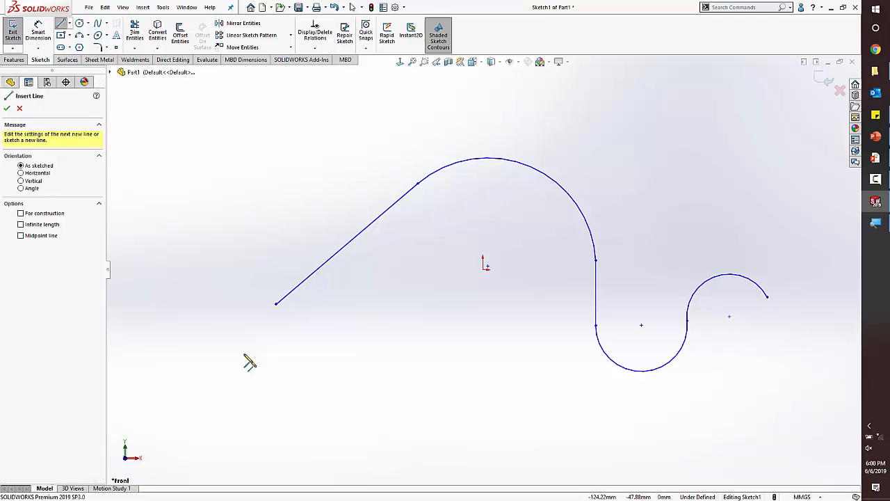
left_click(278, 304)
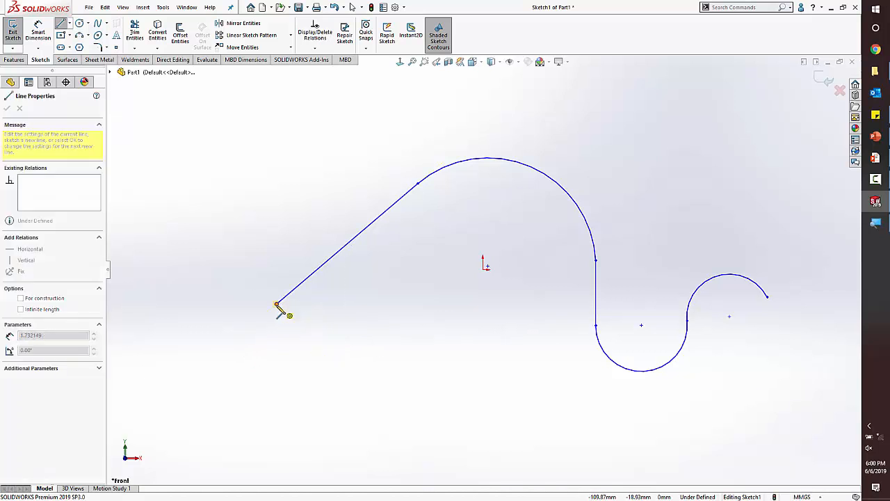
key("a")
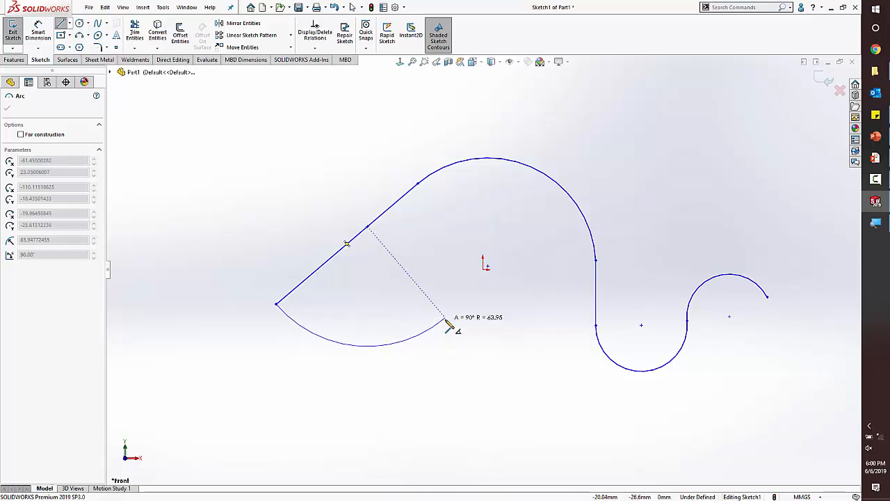
key("a")
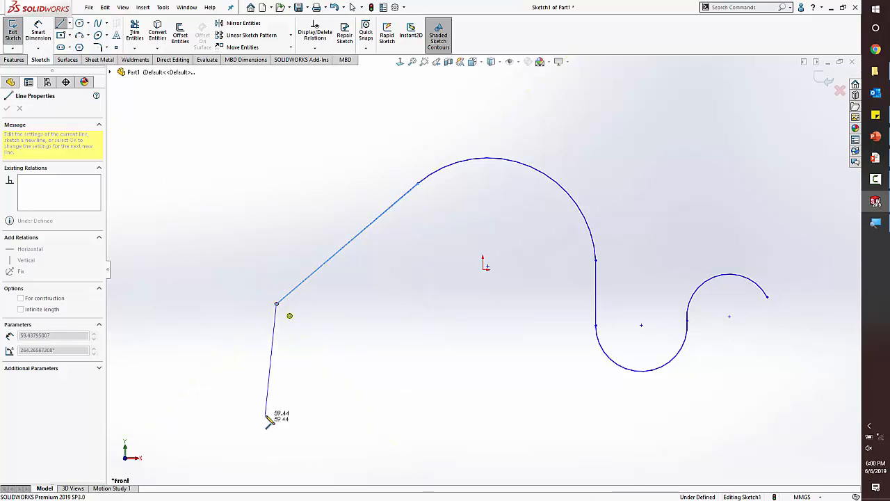
key("a")
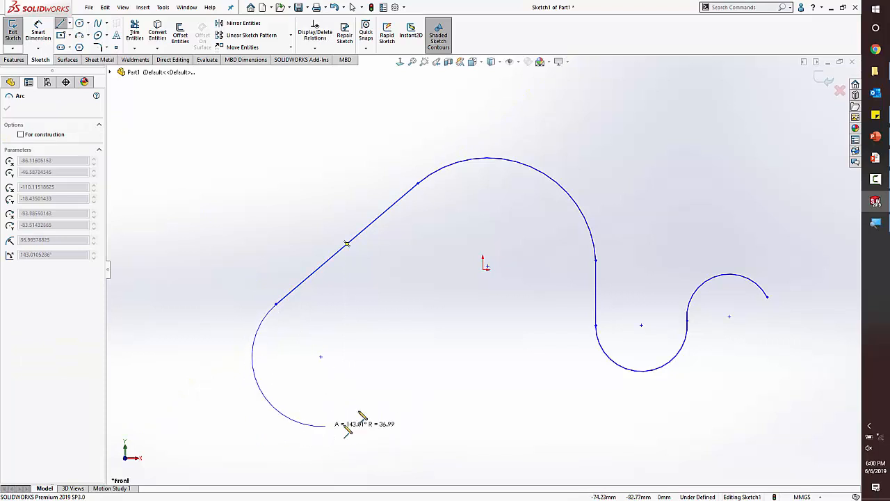
key("a")
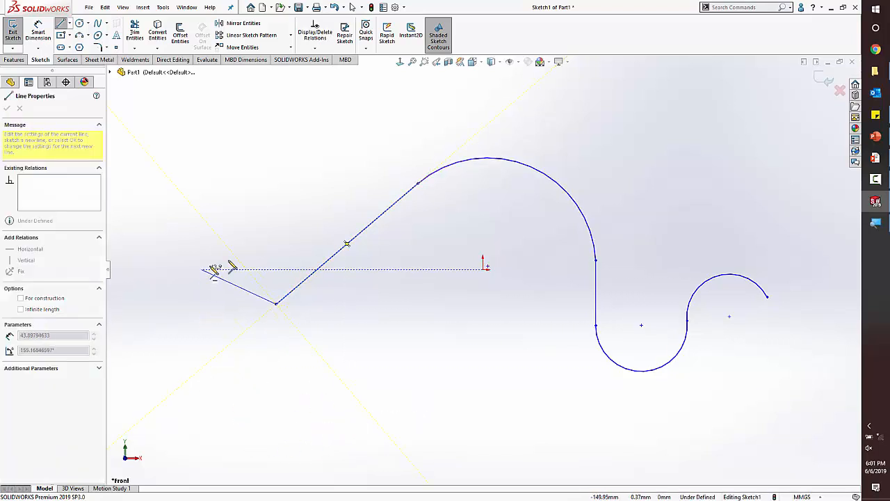
key("a")
left_click(266, 175)
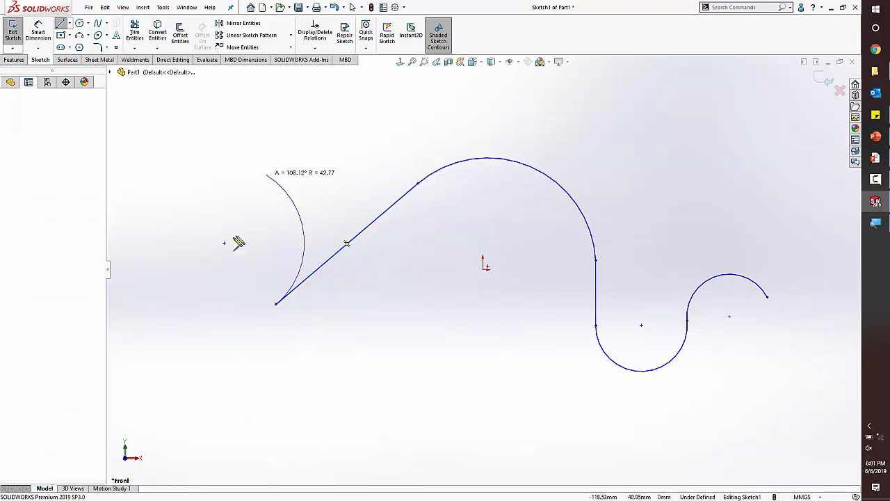
key("a")
key("a")
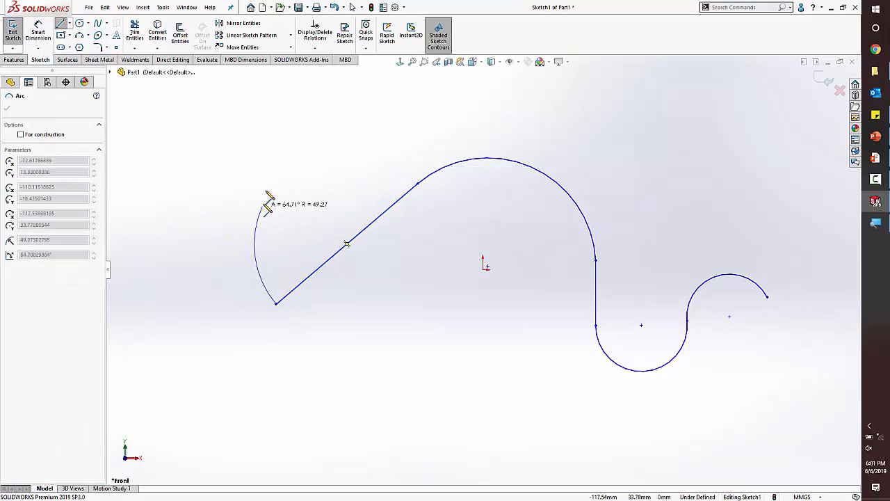
key("a")
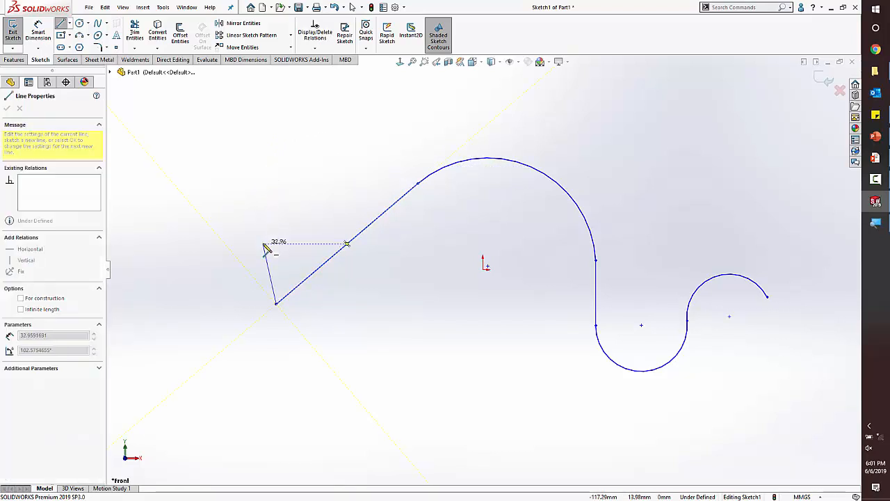
key("Escape")
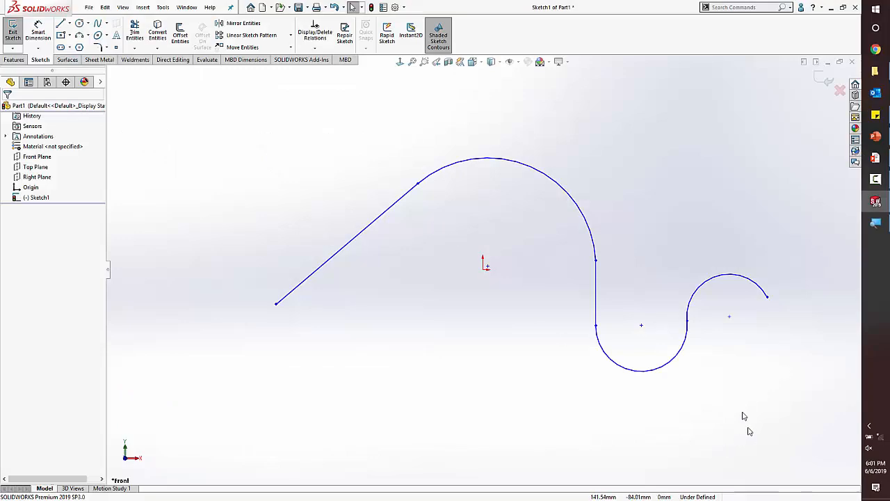
Step: Delete the whole line-and-arc chain and sketch a horizontal line about 81 mm long to the left of the origin
left_click_drag(747, 425, 292, 158)
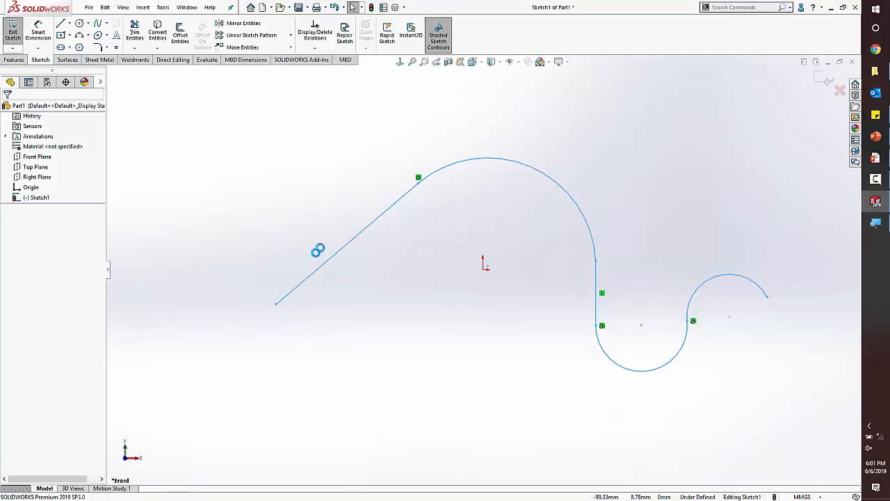
key("Delete")
key("l")
left_click(247, 262)
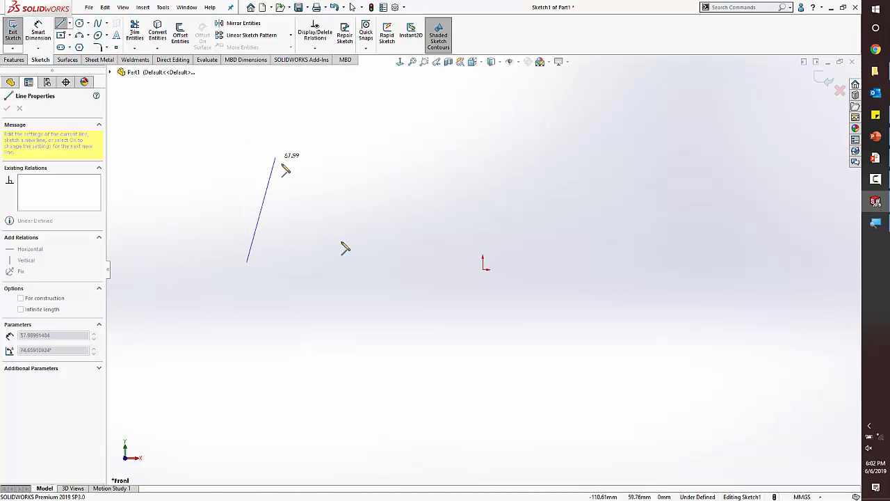
left_click(399, 262)
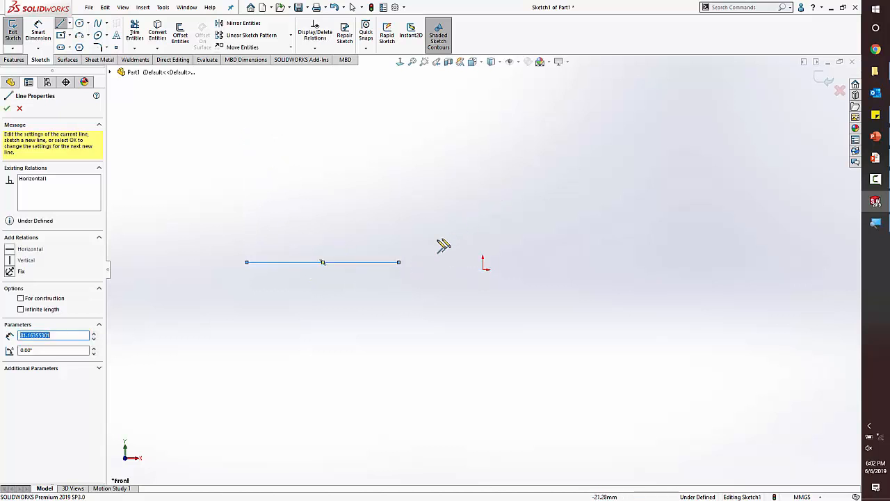
Step: Close a four-sided profile by chaining a rising slanted line, a horizontal line above and a vertical line back to the start point
left_click(398, 262)
left_click(506, 164)
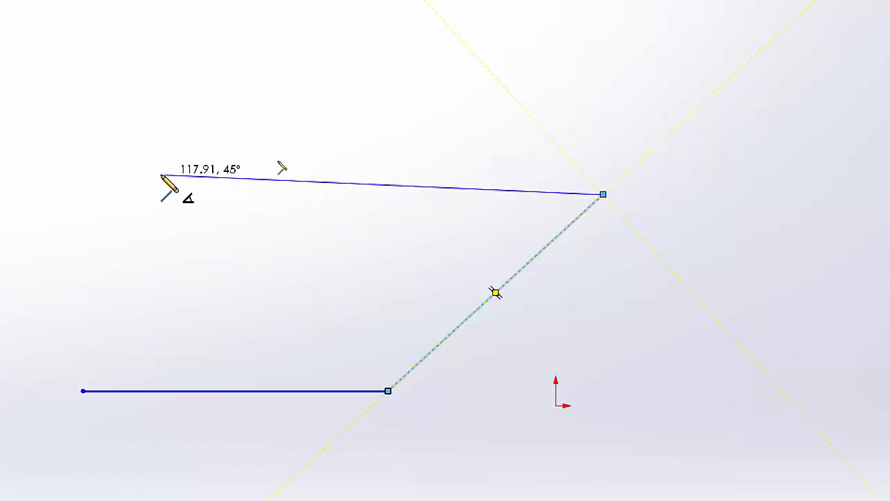
left_click(84, 194)
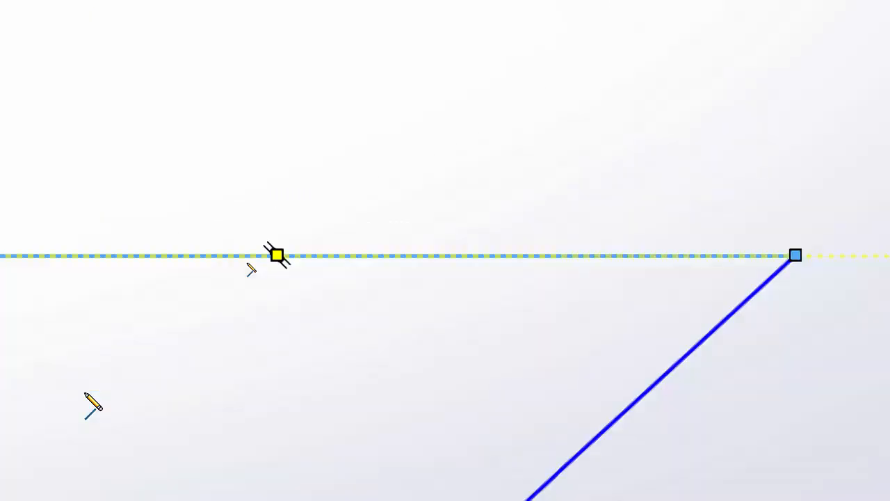
left_click(84, 391)
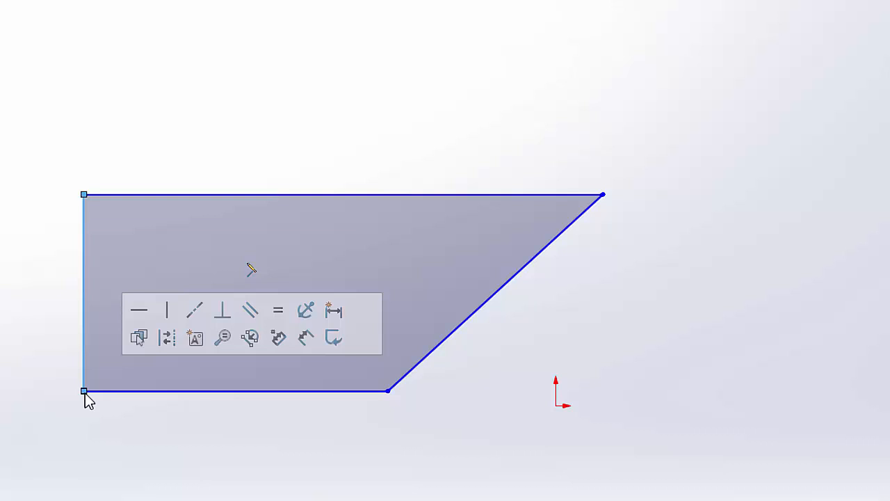
key("Escape")
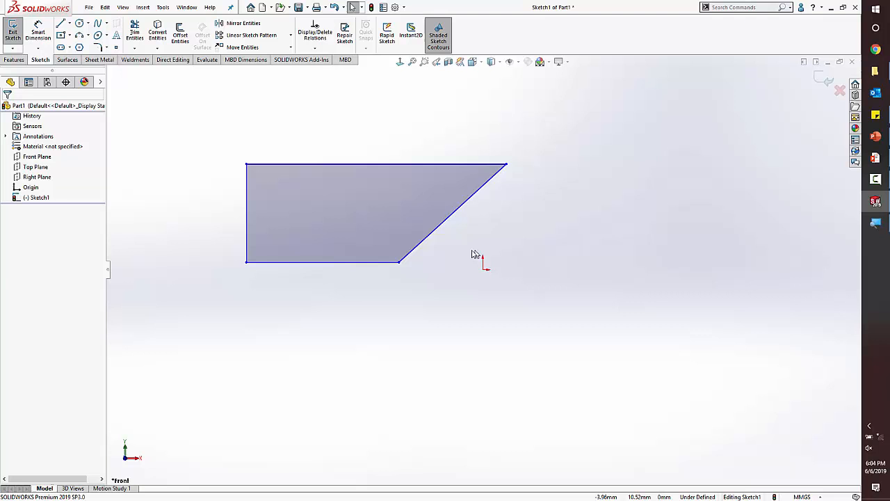
Step: Sketch a separate line about 73 mm long below and right of the origin, inferred parallel to the profile's slanted side
middle_click_drag(539, 371, 410, 346, "ctrl")
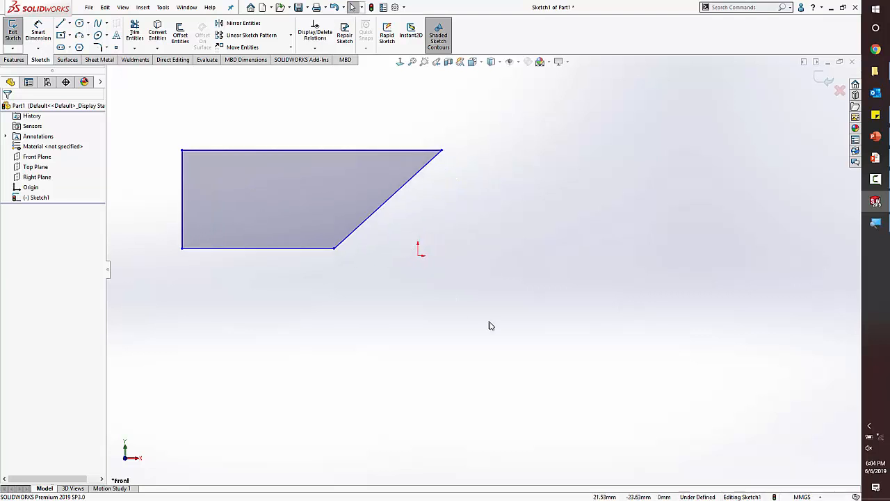
right_click_drag(485, 306, 480, 274)
key("l")
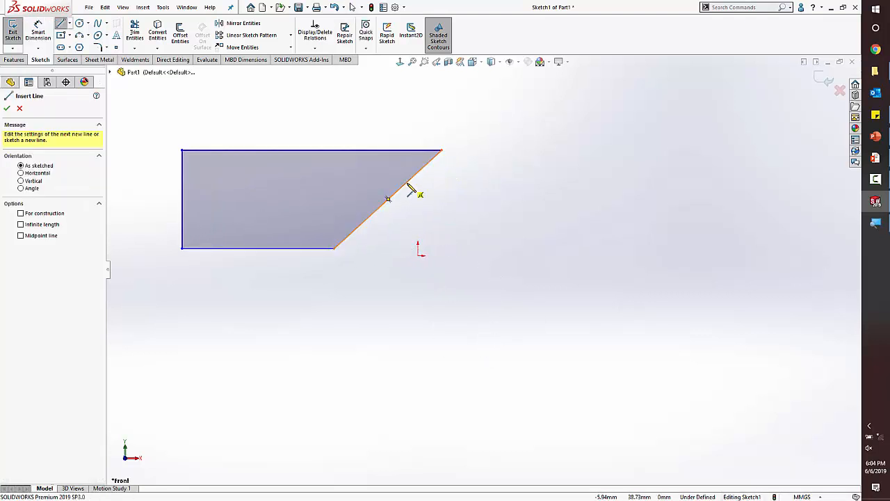
left_click(520, 245)
left_click(421, 338)
key("Escape")
key("Escape")
Step: Select the slanted side together with the separate line and examine the relations they share and those that can be added
left_click_drag(484, 328, 375, 203)
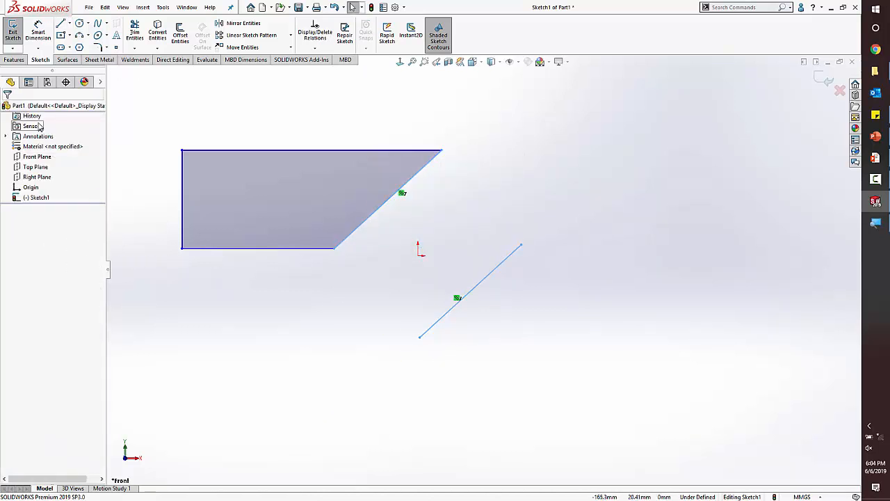
left_click(29, 83)
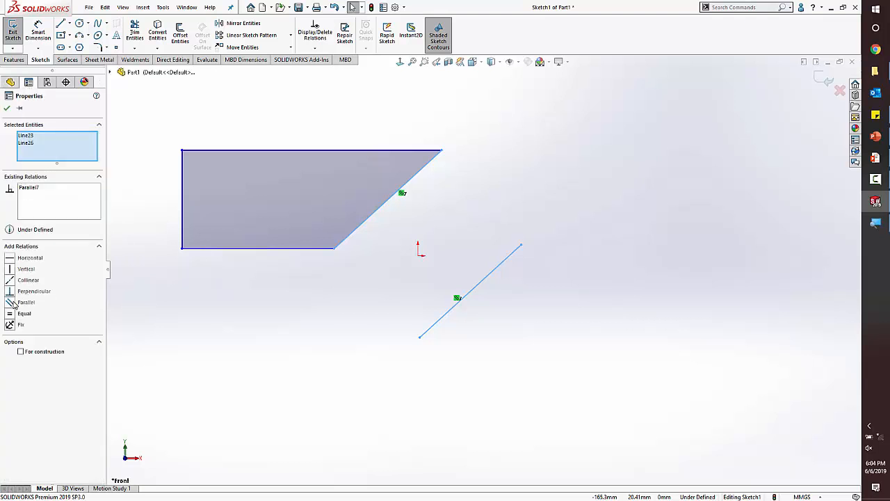
left_click(354, 302)
left_click_drag(498, 289, 394, 187)
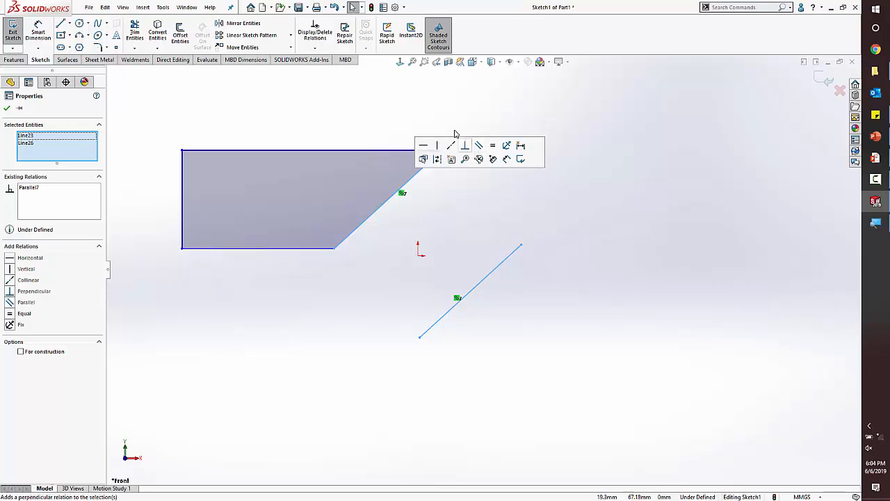
left_click(467, 191)
Step: Delete the separate line and sketch a new one about 72.5 mm long, rising to the right of the origin parallel to the slanted side
left_click_drag(522, 312, 475, 226)
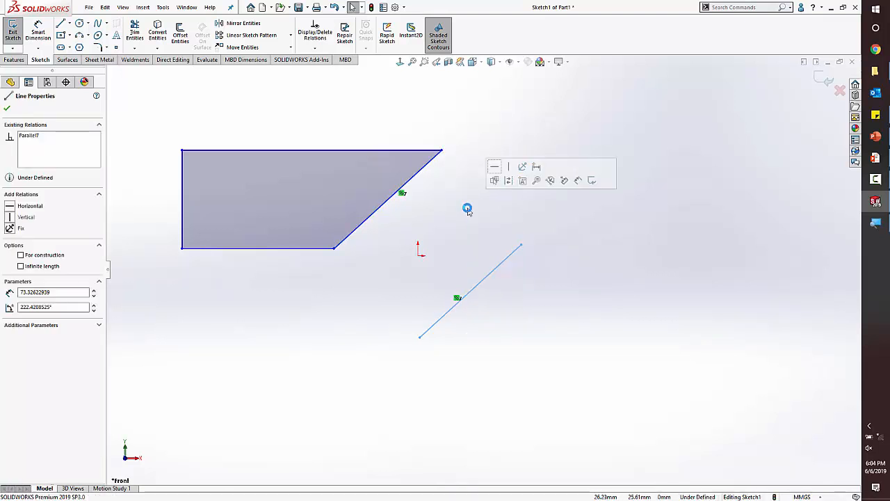
key("Delete")
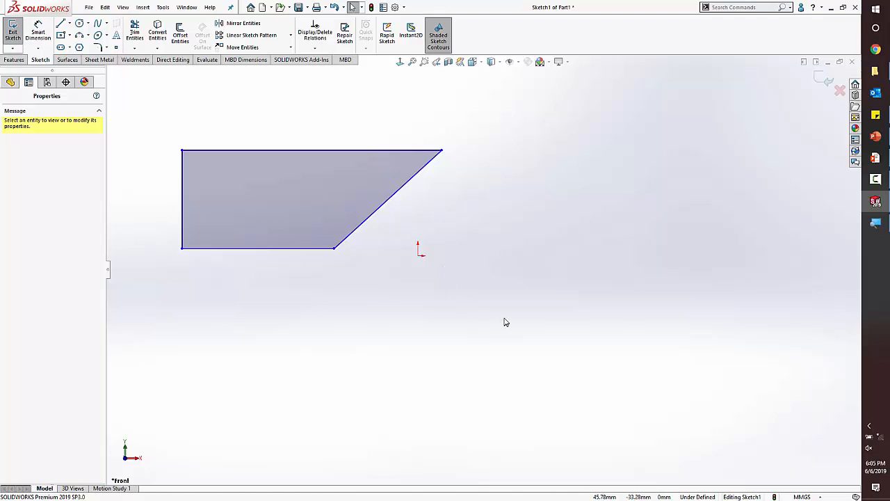
key("l")
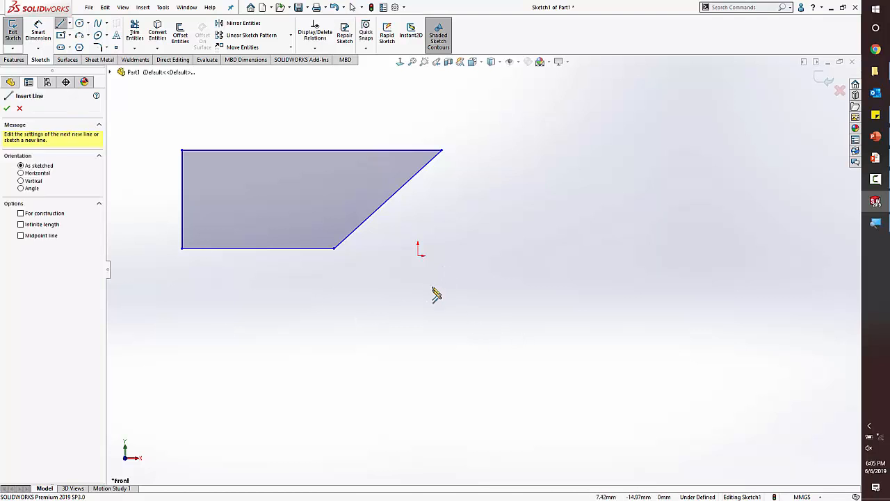
left_click(419, 322)
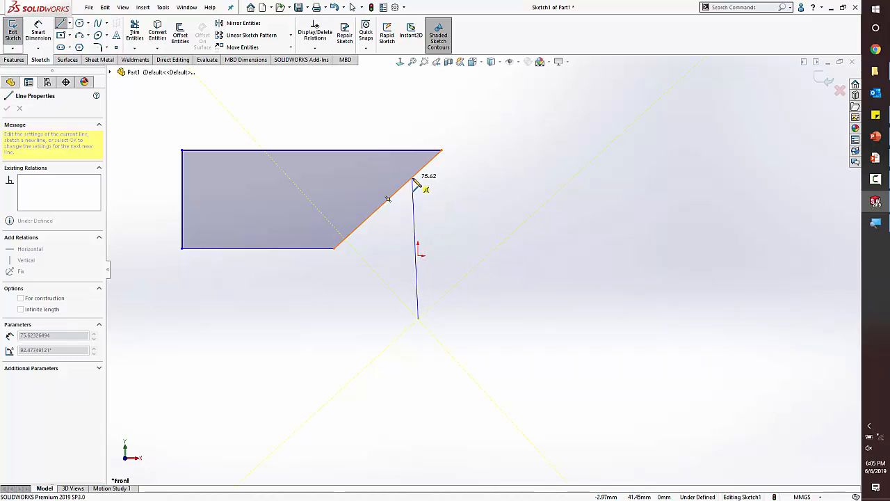
left_click(519, 228)
key("Escape")
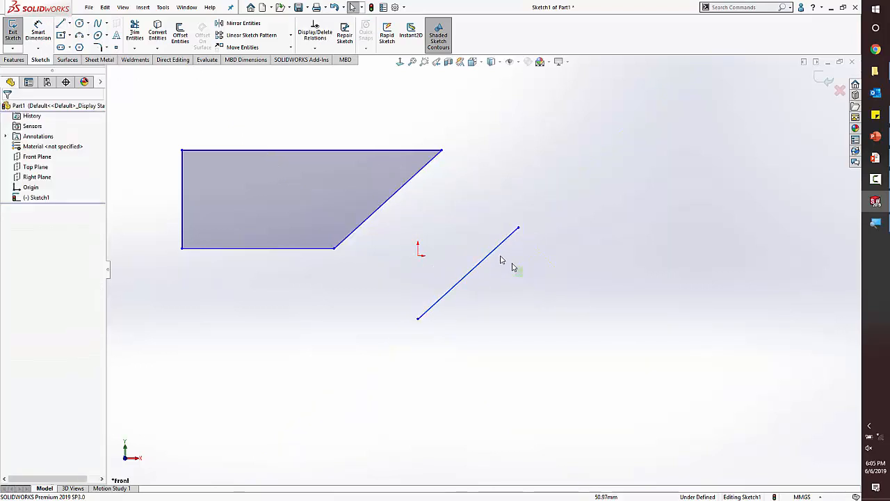
Step: Select the new separate line and check its existing relations in the line properties
left_click_drag(512, 266, 469, 235)
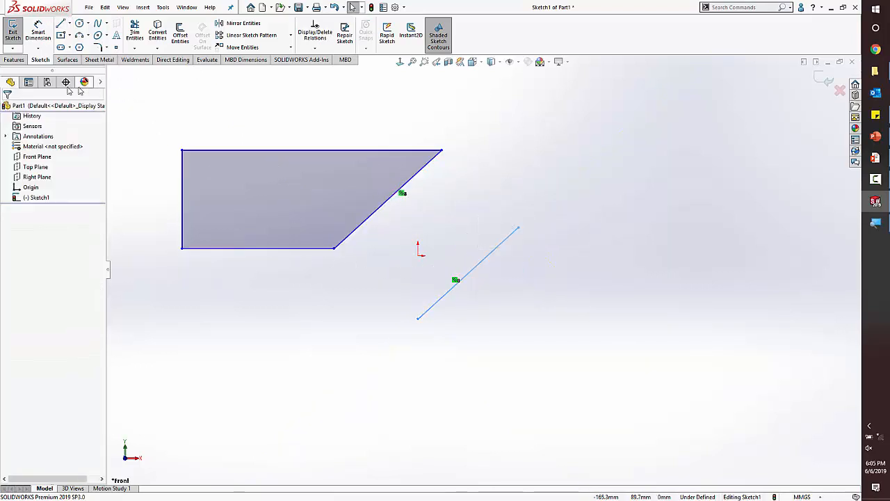
left_click(29, 82)
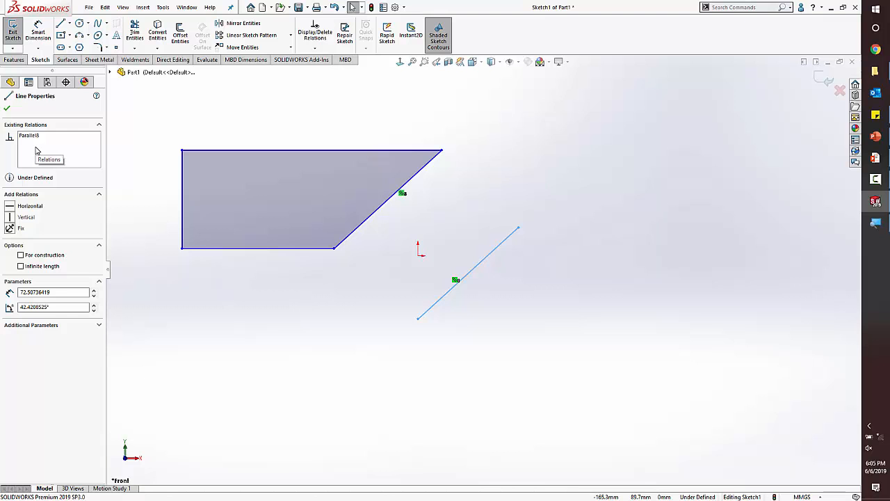
key("Escape")
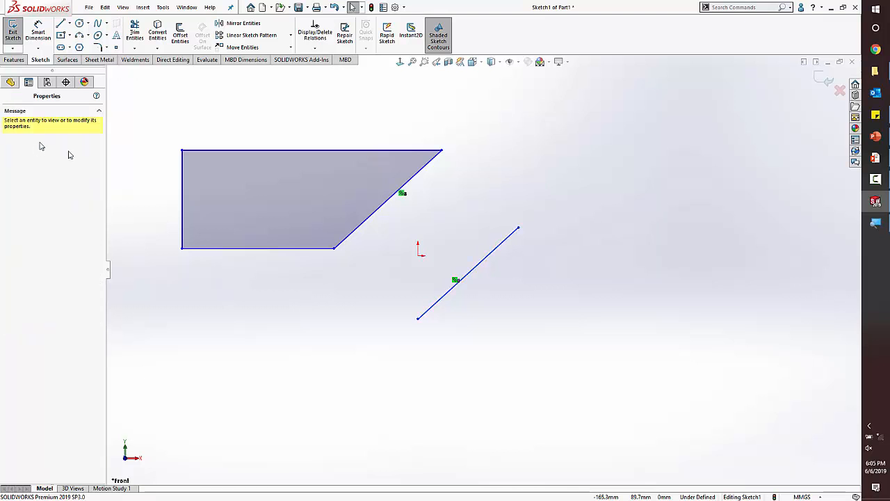
Step: Sketch a circle with a radius of about 17.5 mm well to the right of the separate line
key("l")
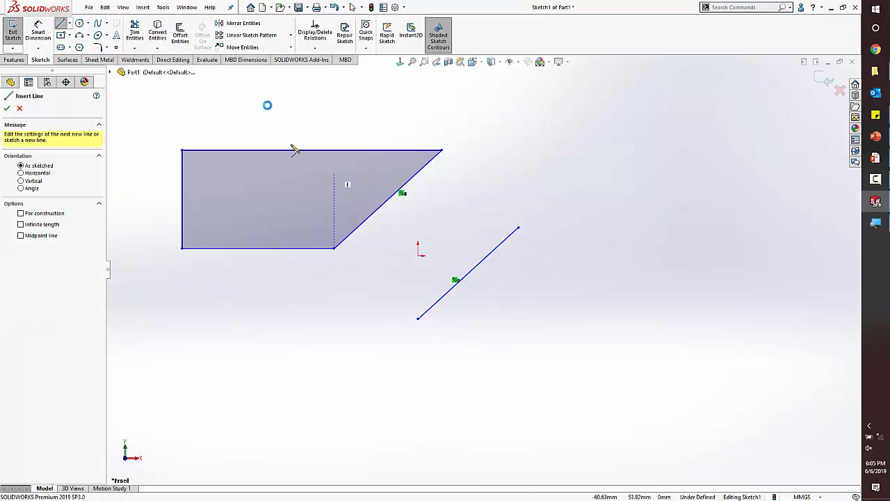
key("Escape")
left_click(687, 294)
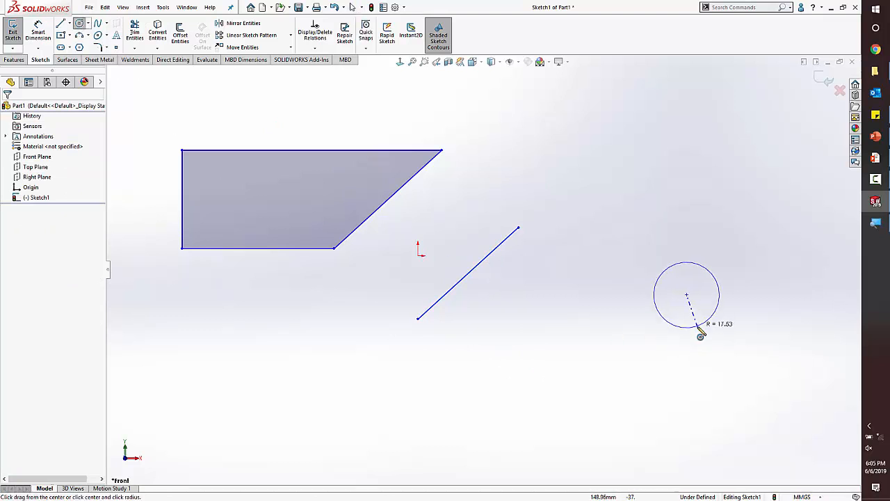
left_click(699, 328)
key("Escape")
Step: Sketch a line about 94 mm long from a point below and left of the circle, ending tangent on the circle's upper-left edge
left_click(60, 24)
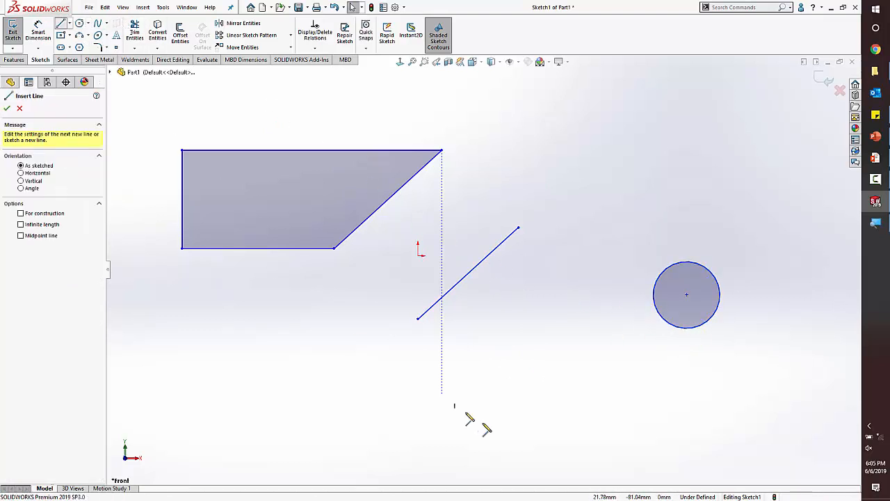
left_click(533, 388)
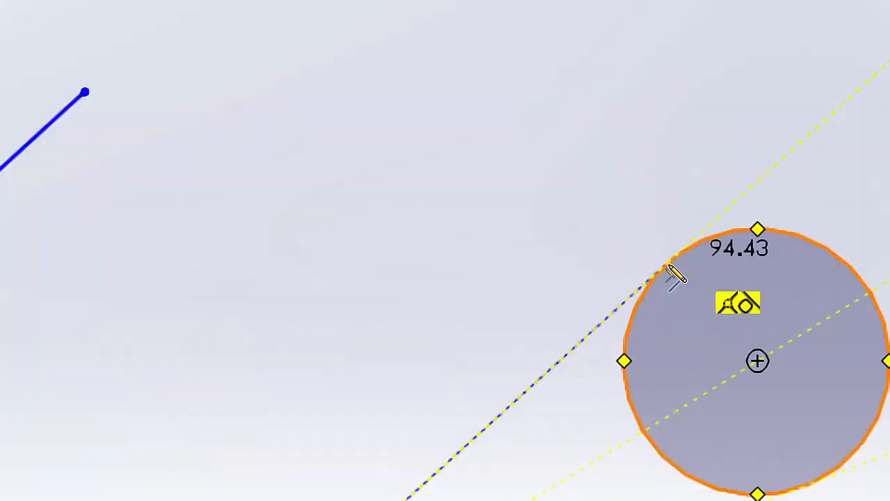
left_click(667, 269)
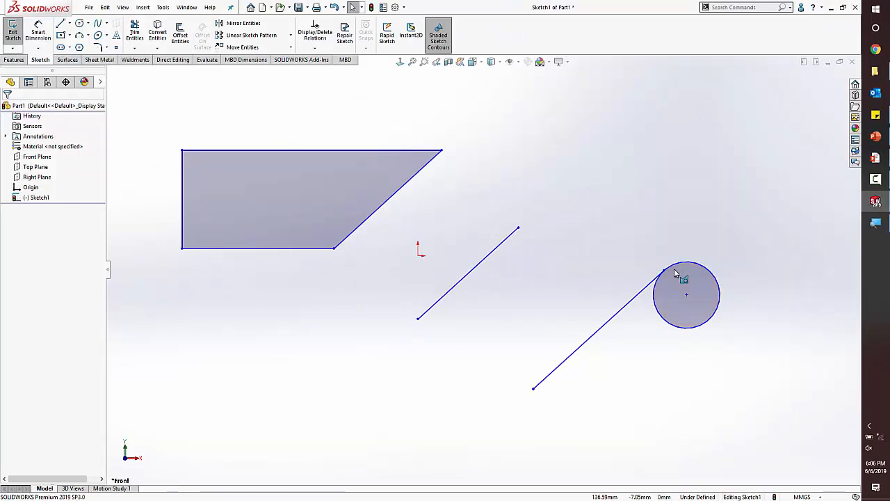
Step: Sketch a short line below and left of the separate parallel line, perpendicular to the trapezoid's slanted side
key("l")
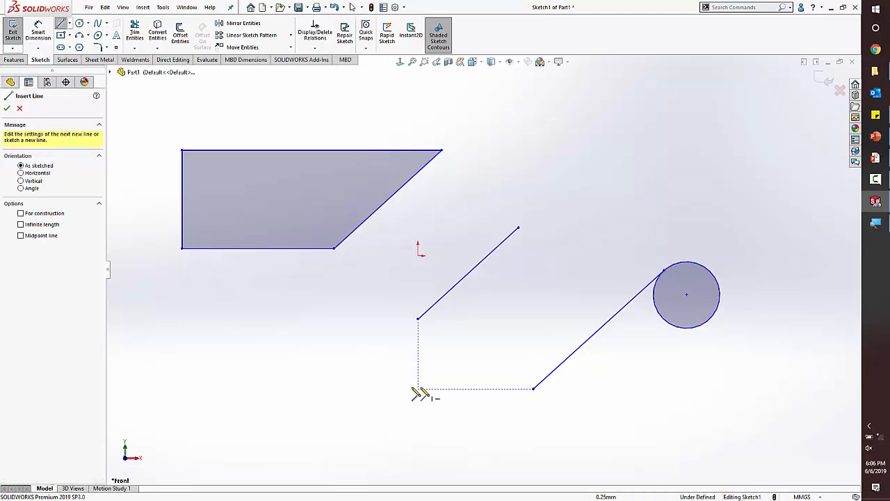
left_click(389, 373)
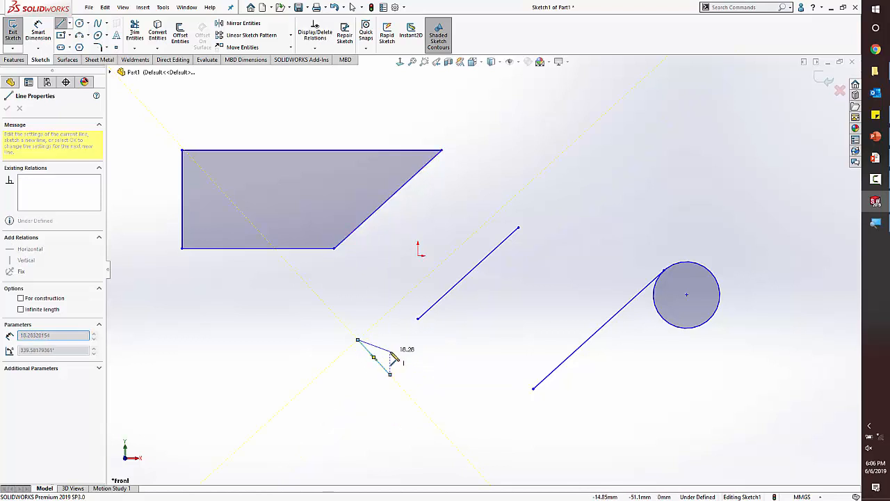
left_click(358, 340)
key("Escape")
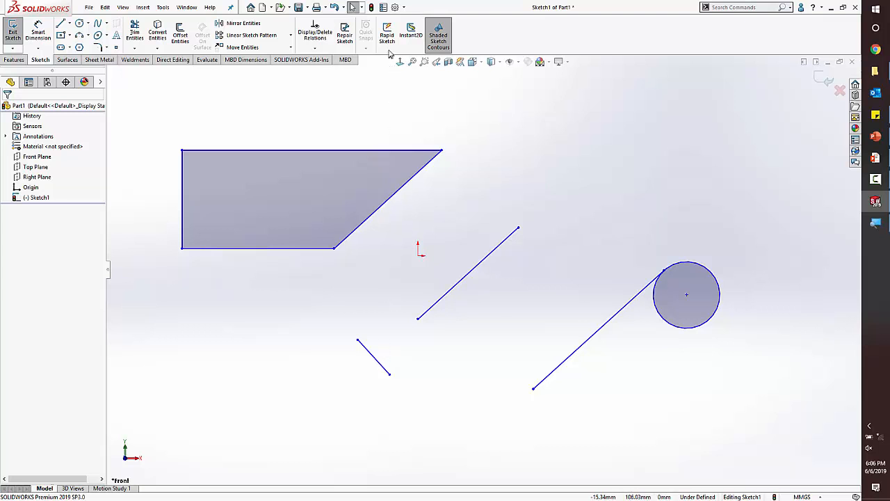
Step: Examine the sketch status colors in the Colors page of System Options, and close the options without changes
left_click(394, 7)
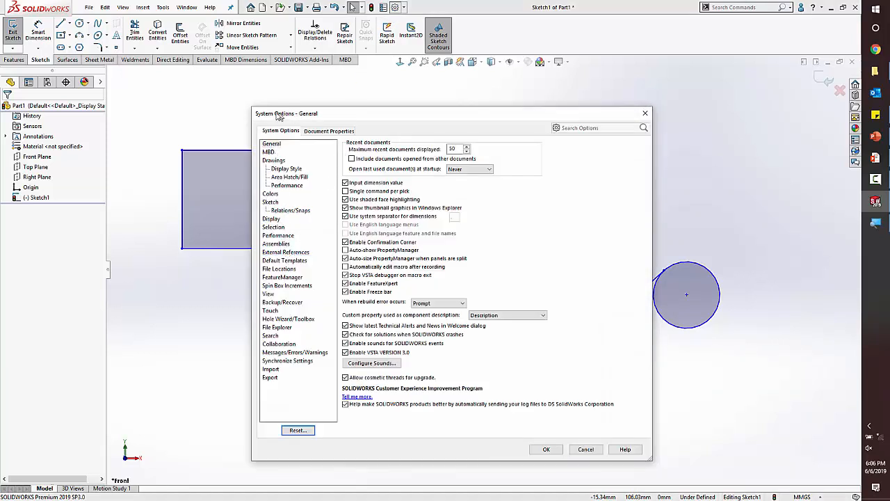
left_click(270, 194)
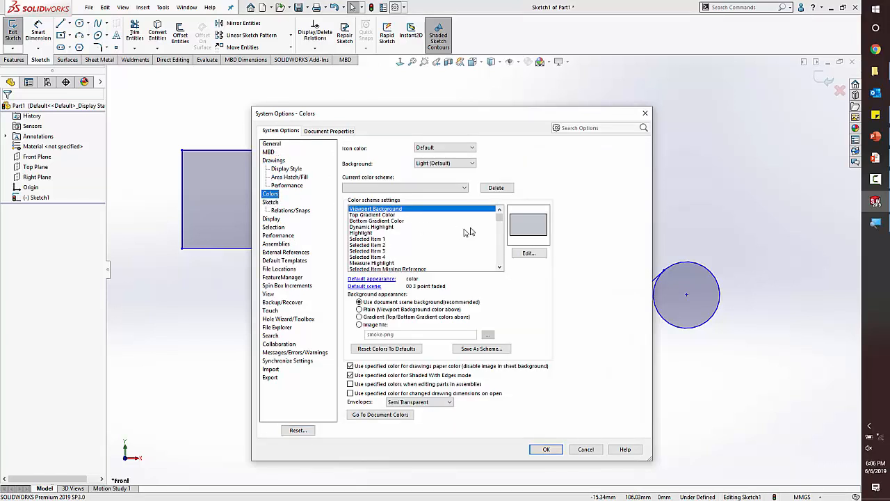
left_click_drag(498, 225, 499, 240)
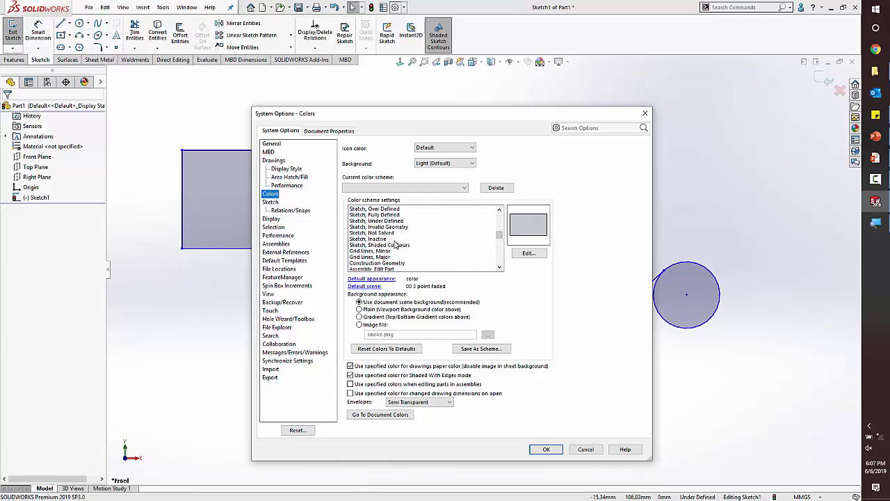
scroll(400, 258, "down", 1)
scroll(400, 259, "down", 1)
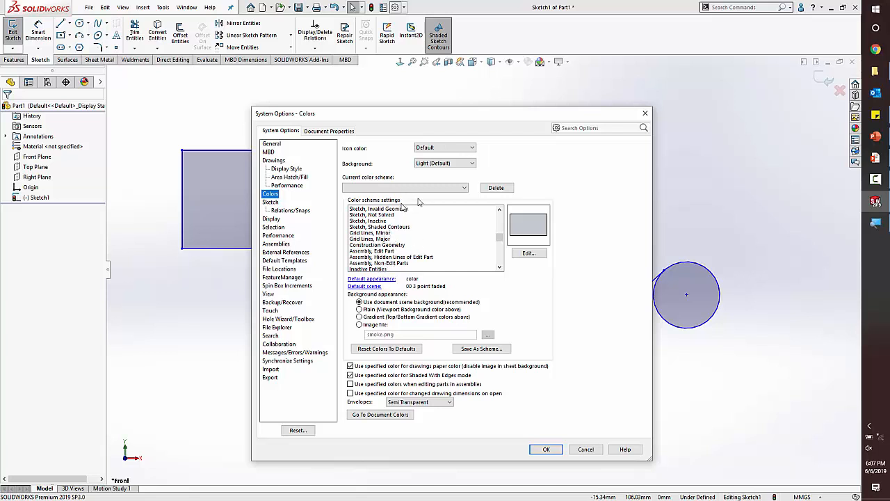
left_click(646, 114)
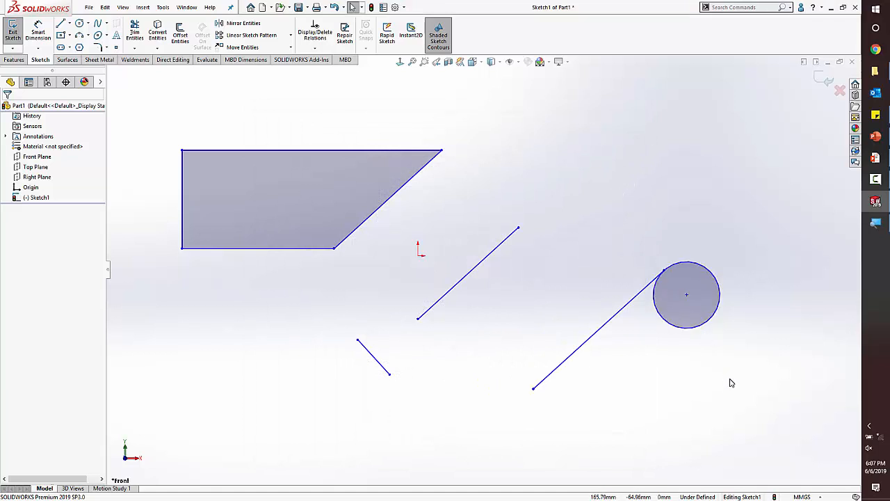
left_click_drag(729, 382, 666, 320)
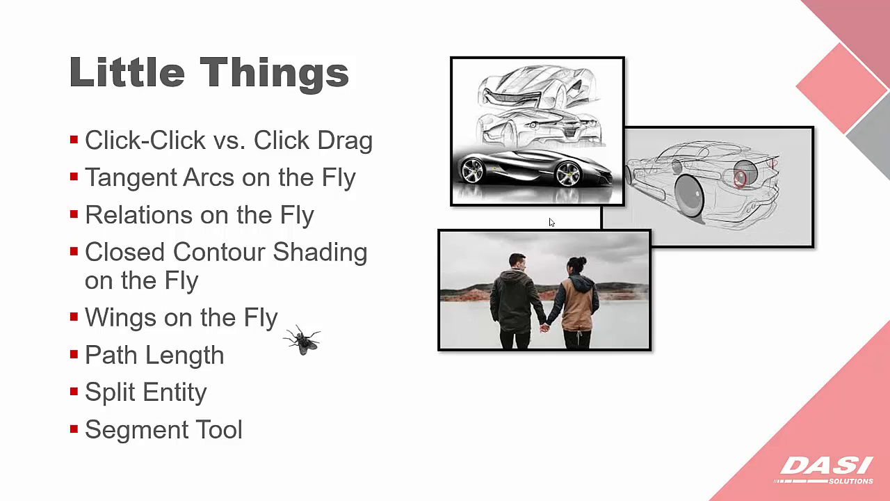
Step: Switch back to SOLIDWORKS and sketch a closed rectangle about 31 mm high below the trapezoid with chained lines
key("alt+Tab")
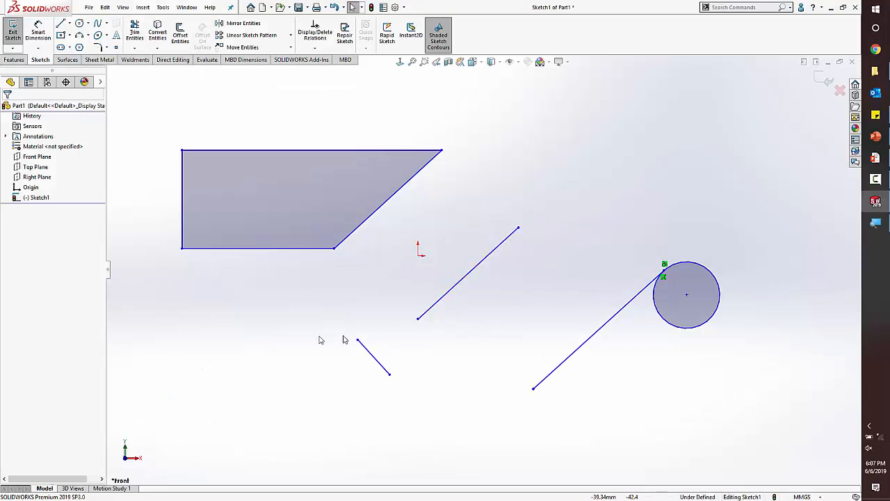
key("l")
left_click(214, 304)
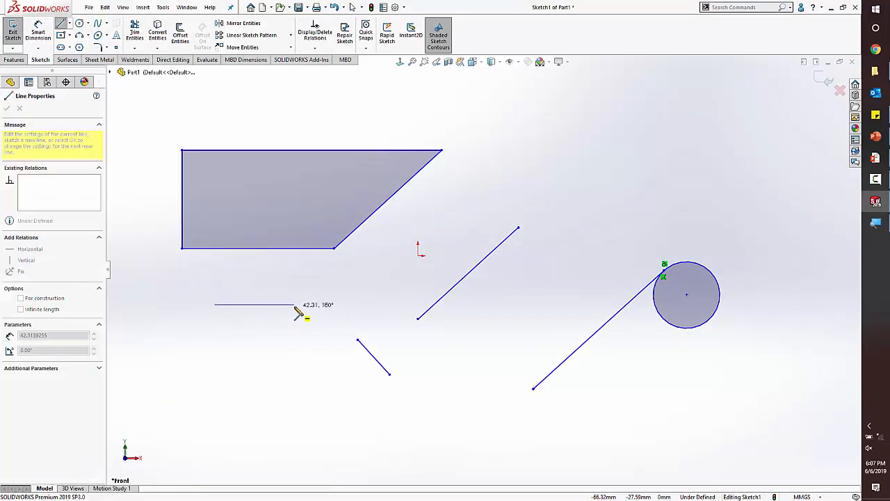
left_click(296, 304)
left_click(296, 363)
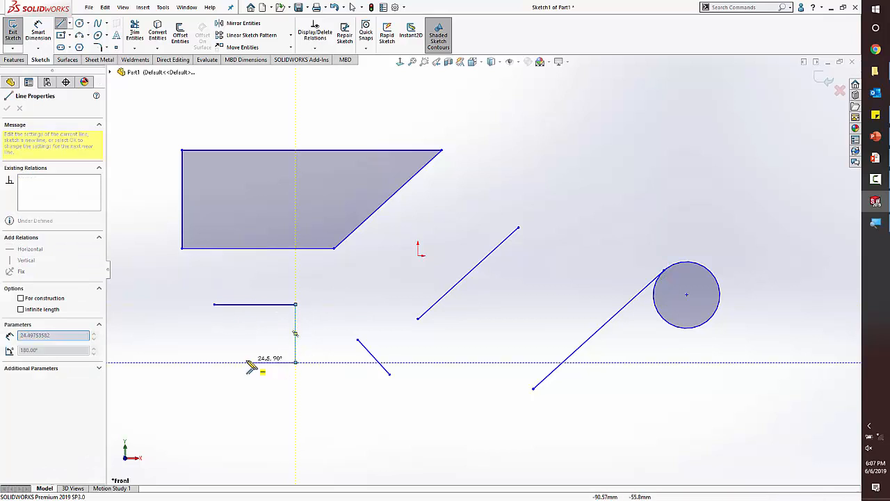
left_click(215, 362)
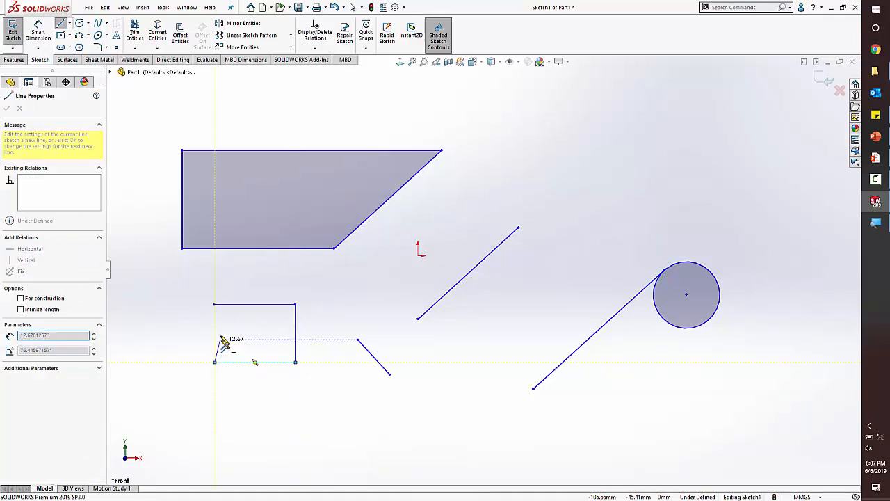
left_click(214, 304)
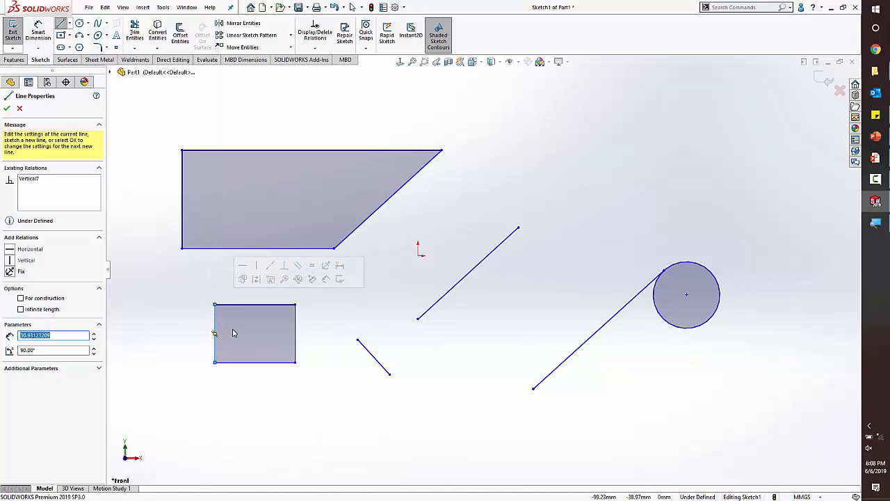
key("Escape")
key("Escape")
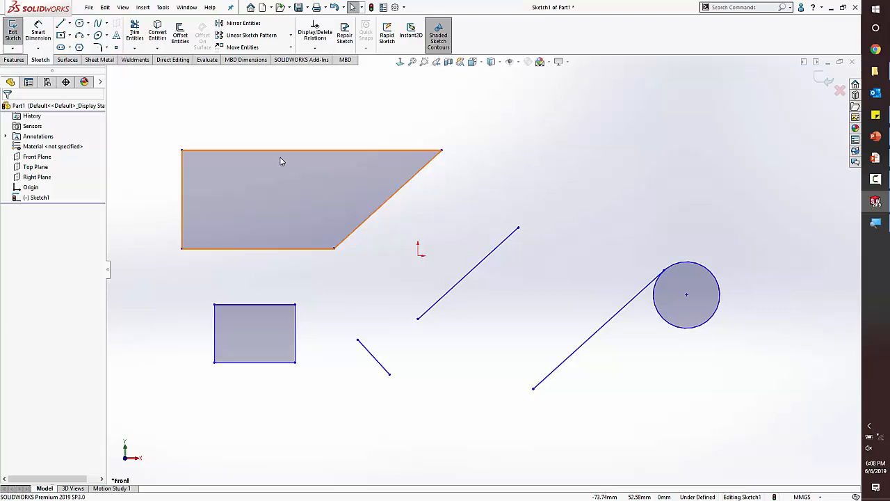
Step: Turn off Shaded Sketch Contours and make the trapezoid smaller by moving its edges and corners individually
left_click(438, 35)
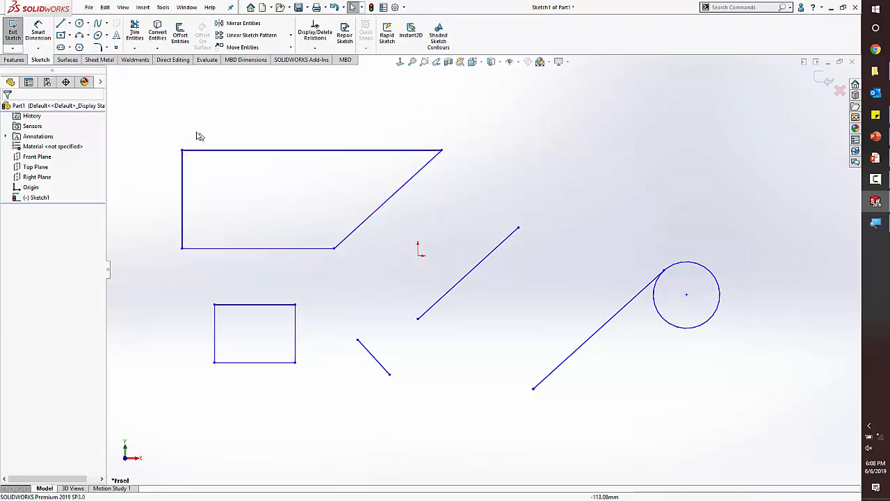
left_click_drag(162, 117, 461, 266)
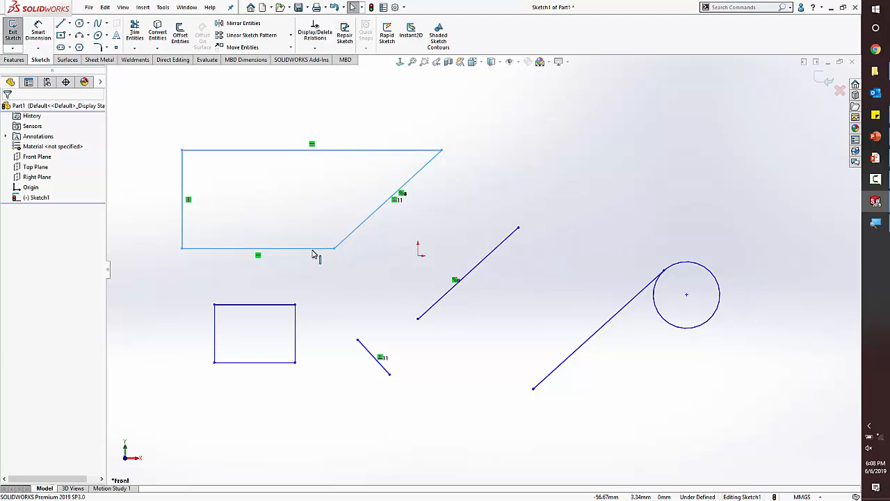
left_click_drag(314, 248, 379, 224)
left_click(345, 251)
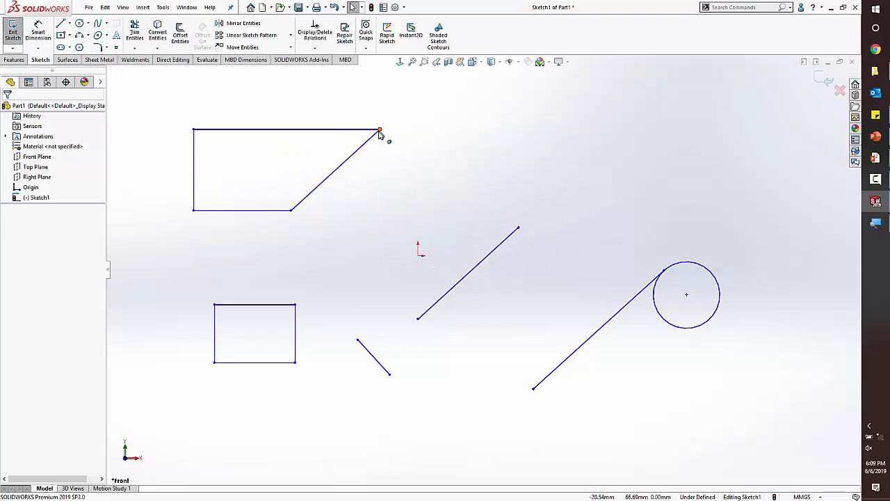
mouse_move(380, 130)
left_mouse_down()
mouse_move(407, 160)
mouse_move(394, 143)
mouse_move(449, 144)
mouse_move(384, 130)
left_mouse_up()
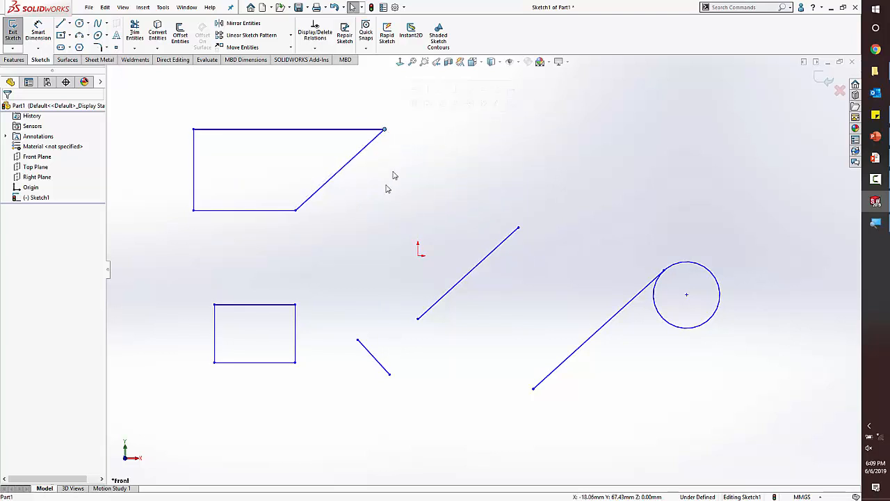
Step: Delete the trapezoid and sketch a closed, irregular twelve-sided profile in its place with chained lines
left_click_drag(368, 245, 160, 93)
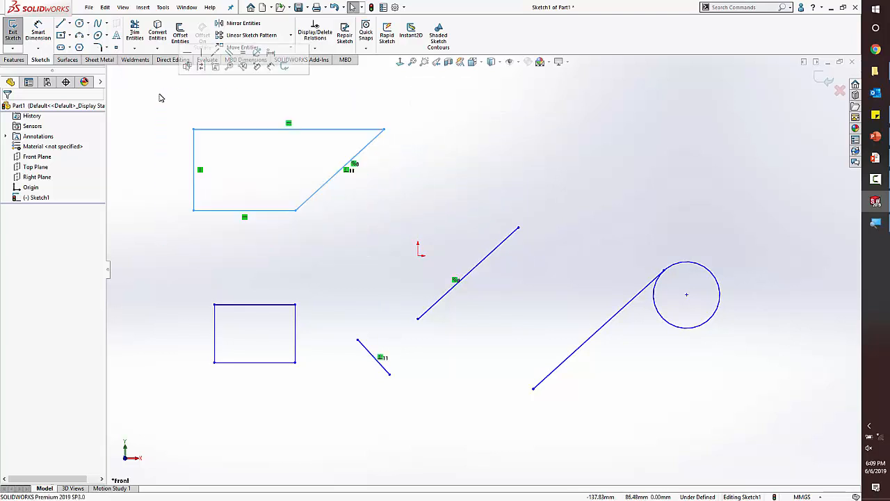
key("Delete")
key("l")
left_click(231, 199)
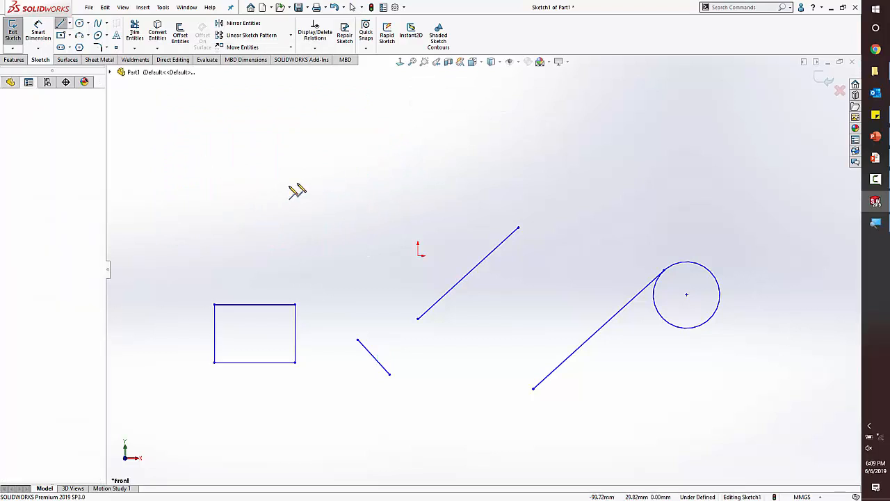
left_click(306, 180)
left_click(289, 130)
left_click(349, 120)
left_click(370, 155)
left_click(423, 140)
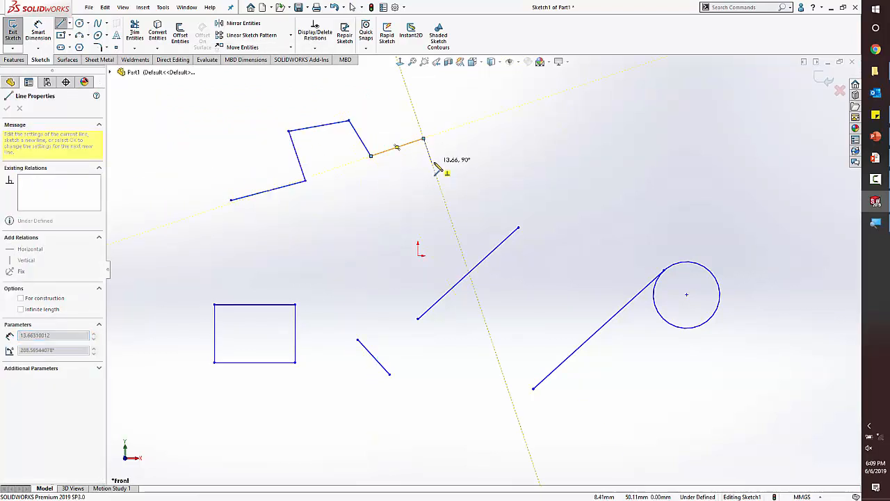
left_click(432, 163)
left_click(385, 216)
left_click(359, 195)
left_click(340, 244)
left_click(286, 224)
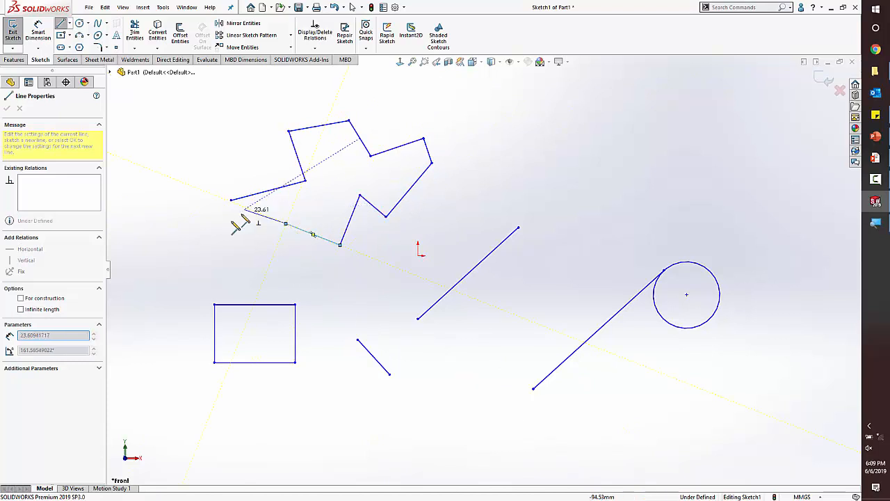
left_click(217, 240)
left_click(231, 199)
key("Escape")
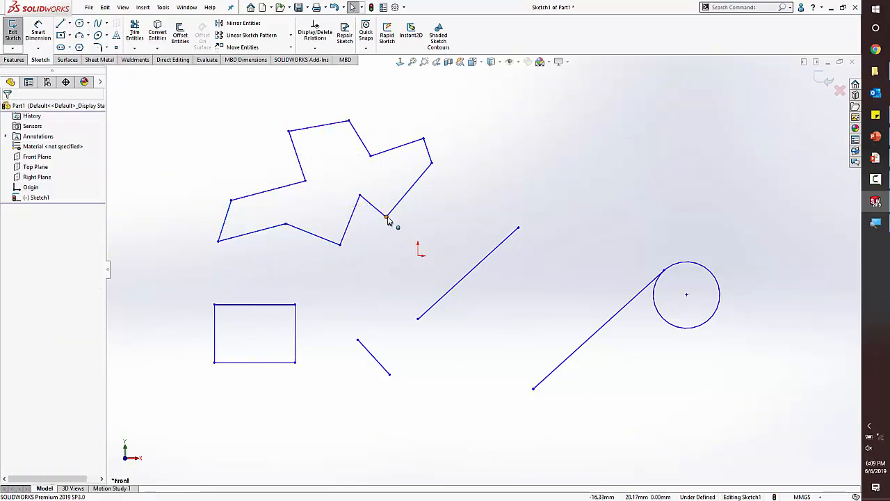
Step: Reposition the irregular profile's lower-right vertex, finishing at about X -7.9, Y 13 mm, just above and left of the origin
left_click_drag(388, 218, 431, 211)
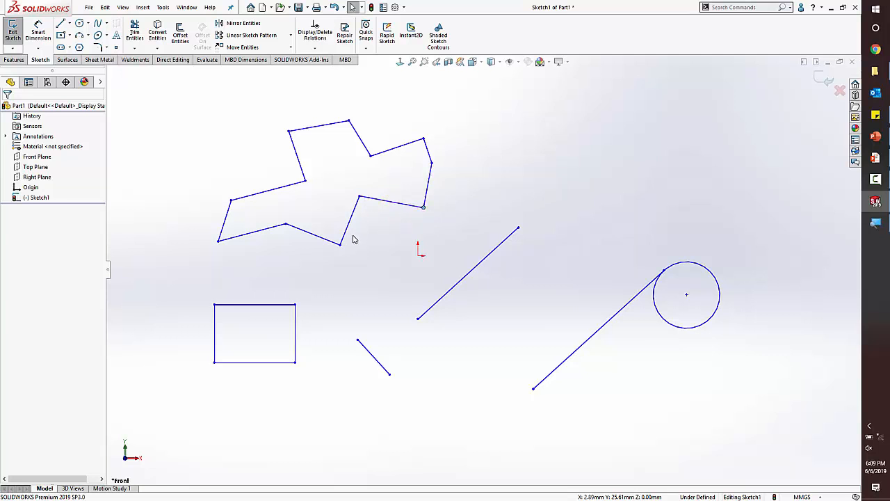
left_click(399, 209)
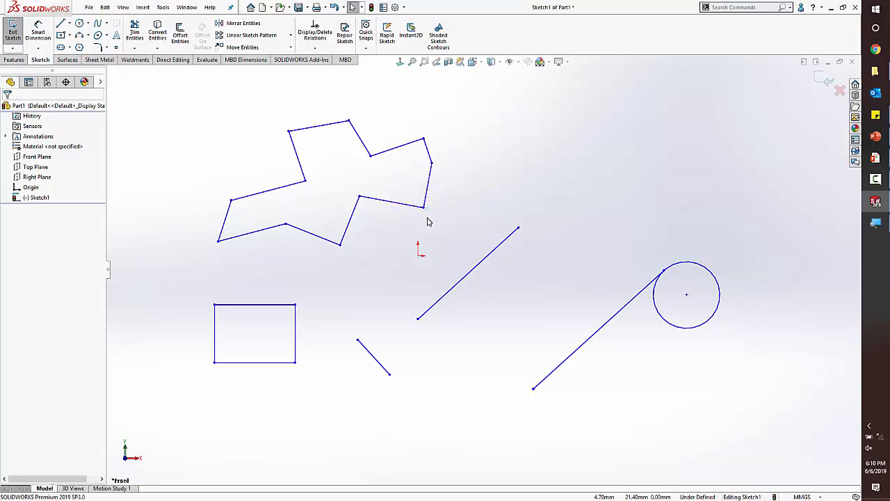
left_click_drag(424, 208, 403, 232)
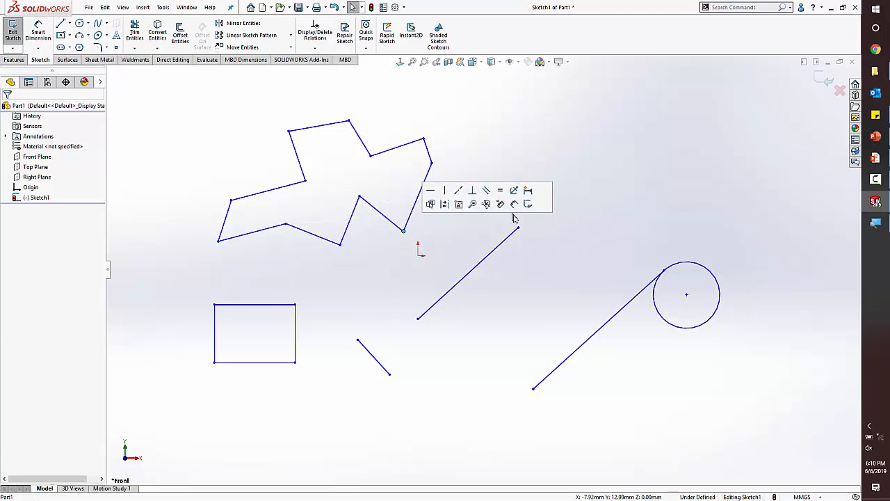
Step: Delete the rectangle, the separate lines and the circle, keeping only the irregular profile
left_click_drag(787, 362, 190, 281)
key("Delete")
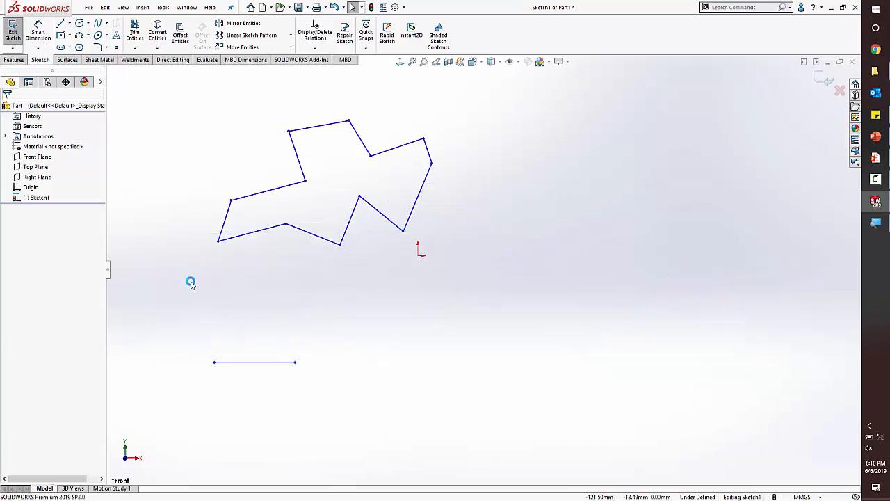
left_click_drag(326, 389, 137, 306)
key("Delete")
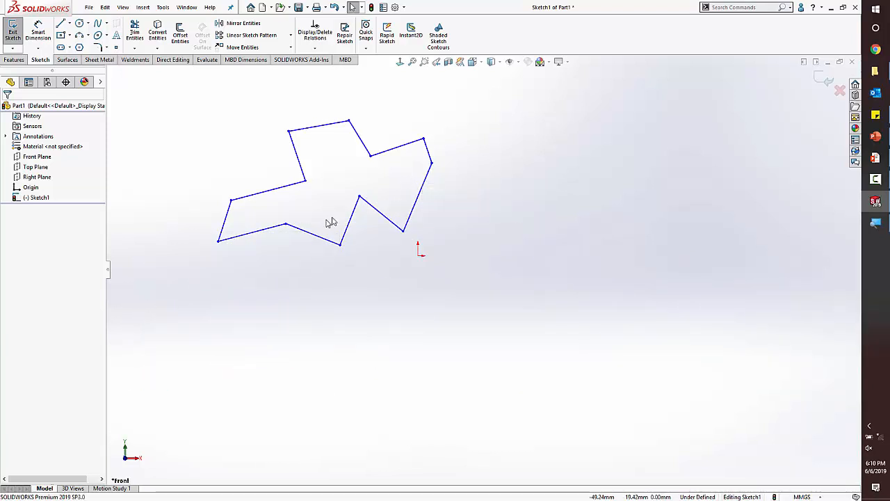
Step: Reposition the profile's lower and left vertices one by one, placing the lower-right vertex at about X 21.3, Y -15.5 mm
left_click_drag(336, 197, 457, 282)
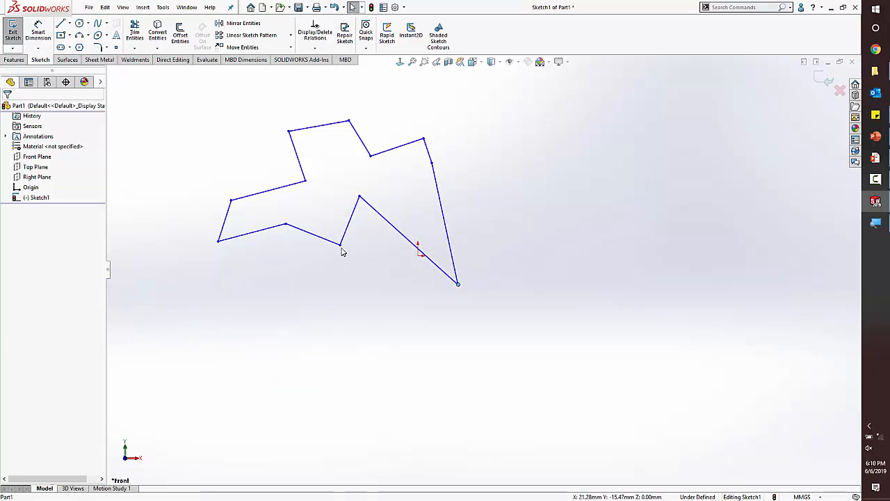
mouse_move(344, 233)
left_mouse_down()
mouse_move(367, 254)
mouse_move(390, 309)
left_mouse_up()
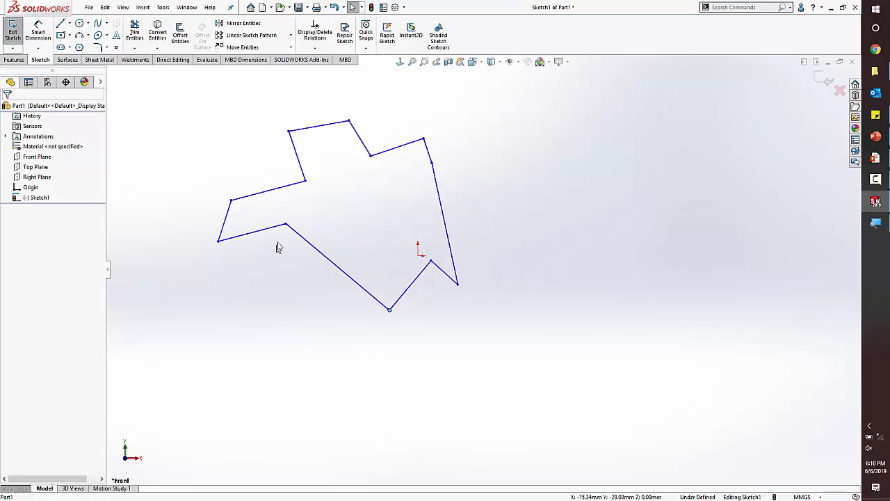
left_click_drag(286, 224, 330, 247)
left_click_drag(218, 242, 289, 260)
left_click_drag(287, 211, 329, 206)
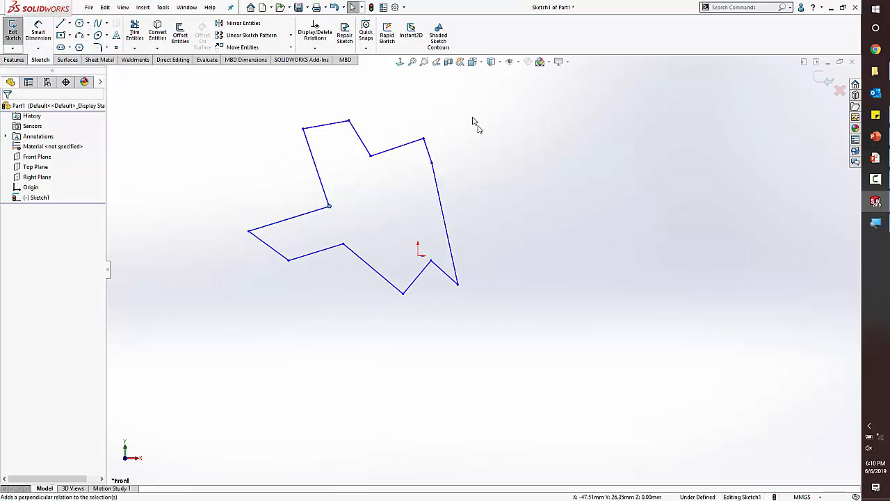
Step: Turn Shaded Sketch Contours back on and move the whole profile to the right of the origin by its shaded area
left_click(439, 41)
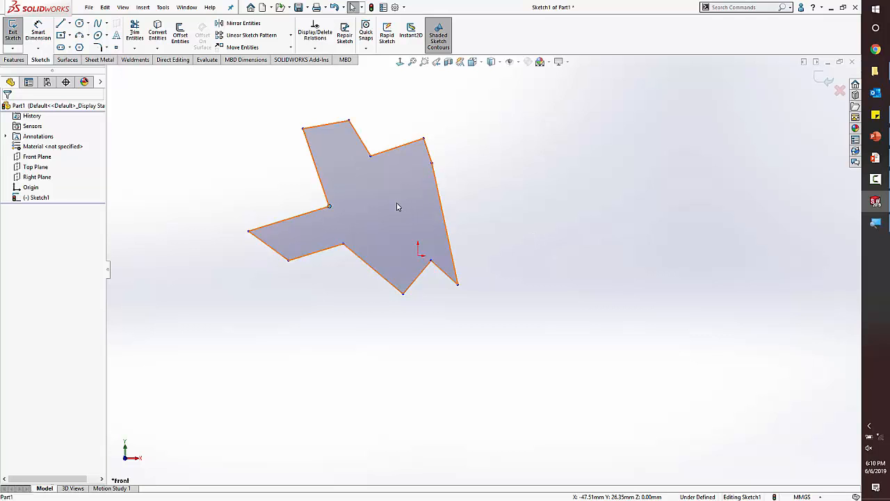
mouse_move(397, 206)
left_mouse_down()
mouse_move(648, 252)
mouse_move(635, 259)
left_mouse_up()
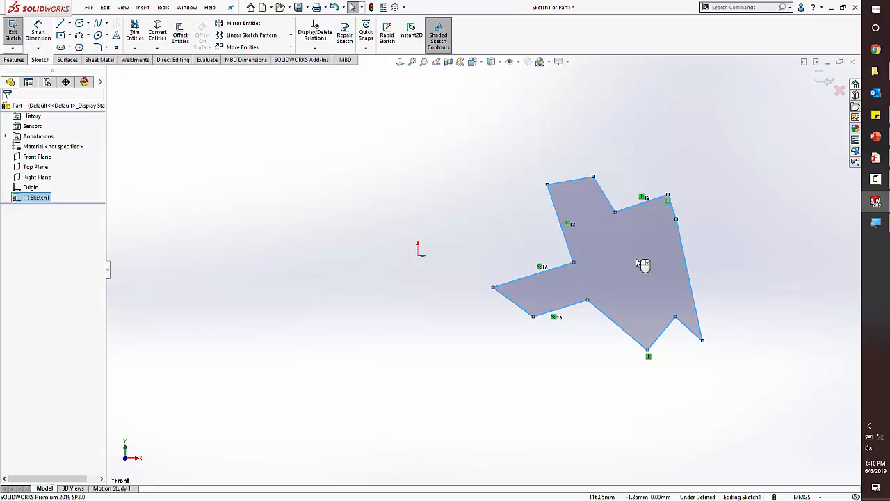
key("alt+Tab")
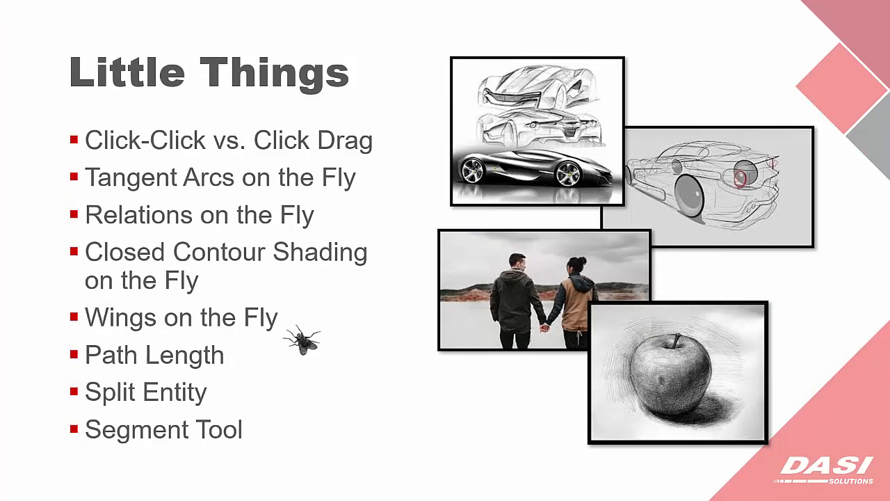
Step: Switch to SOLIDWORKS and move the whole closed profile by its shaded area so that it surrounds the origin
key("alt+Tab")
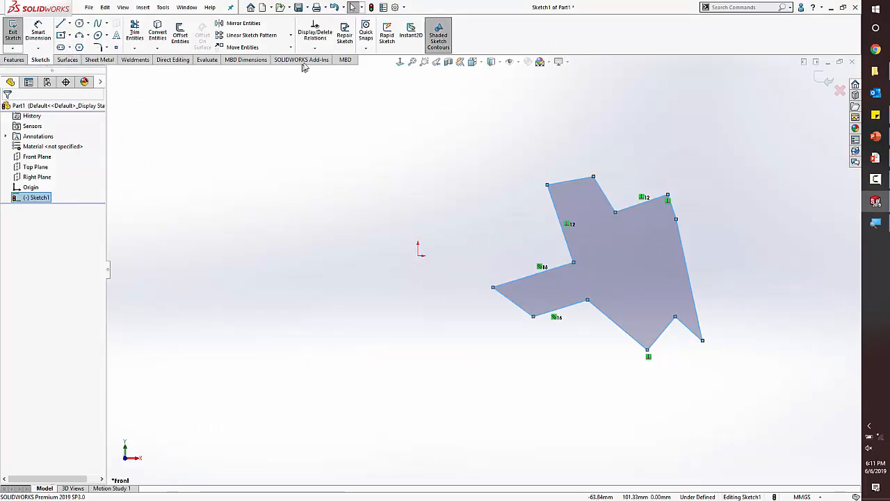
left_click(441, 42)
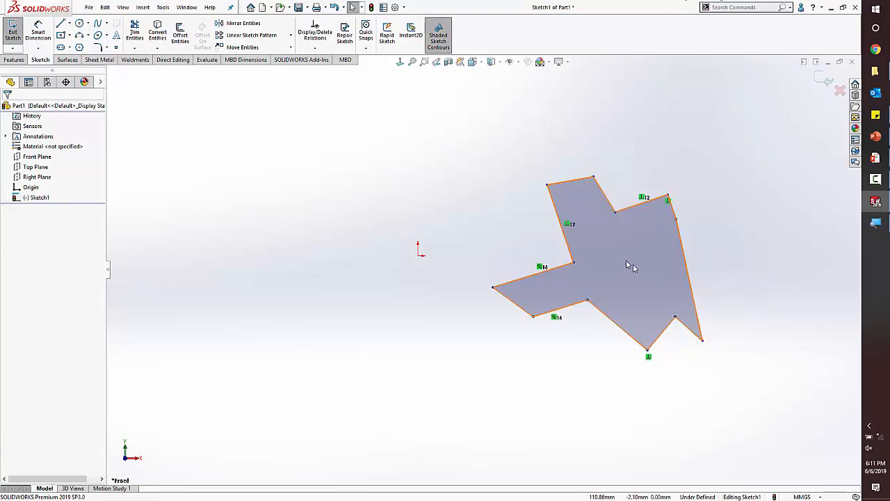
left_click_drag(632, 264, 496, 251)
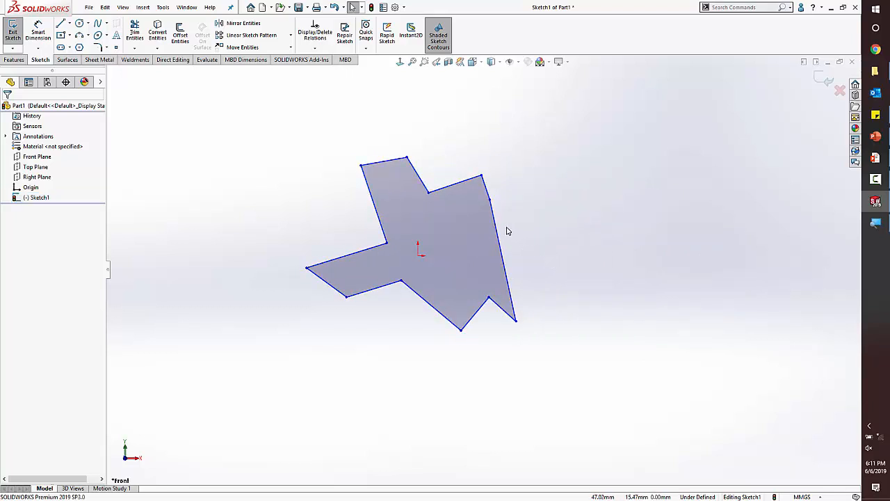
key("alt+Tab")
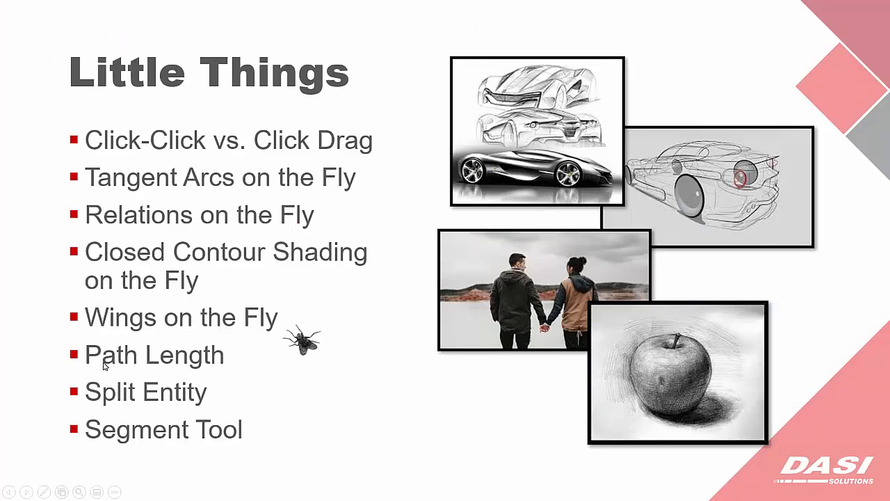
Step: Return to the SOLIDWORKS sketch and delete the entire irregular profile
key("alt+Tab")
mouse_move(541, 353)
left_mouse_down()
mouse_move(272, 146)
mouse_move(260, 147)
left_mouse_up()
key("Delete")
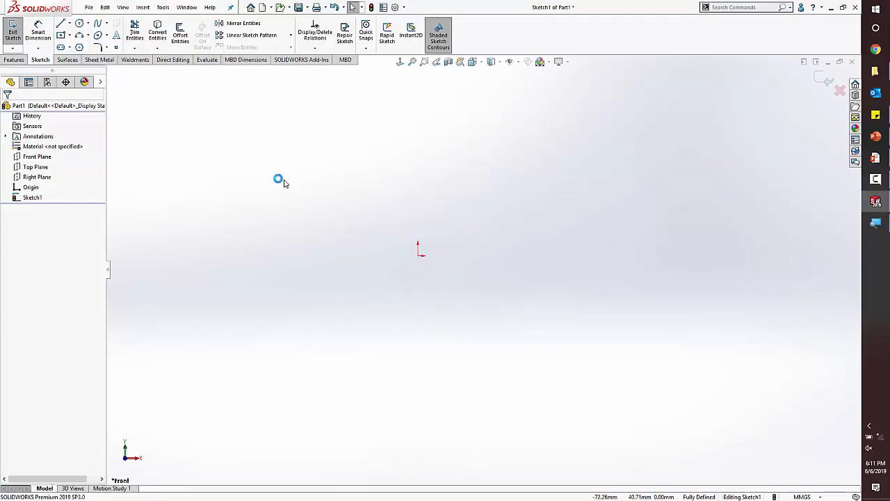
Step: Sketch a 90° three-point arc bulging upward above the origin, about 115 mm along the curve
left_click(80, 36)
left_click(266, 230)
left_click(454, 165)
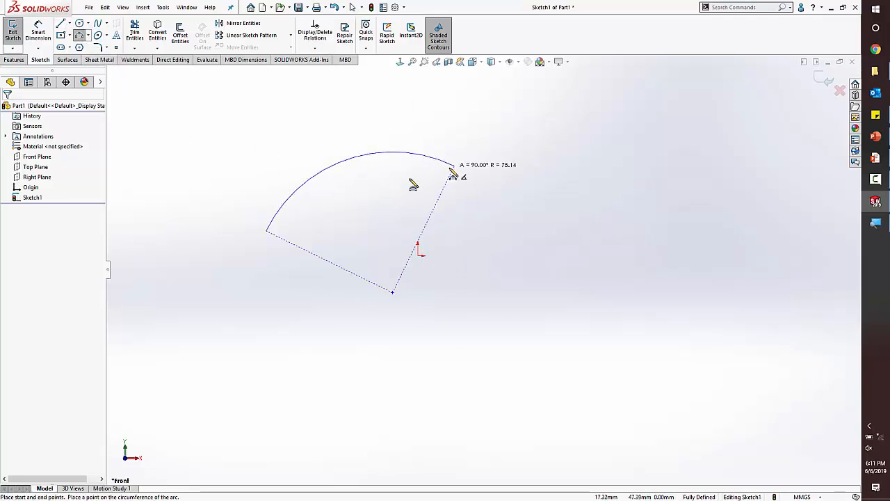
left_click(362, 161)
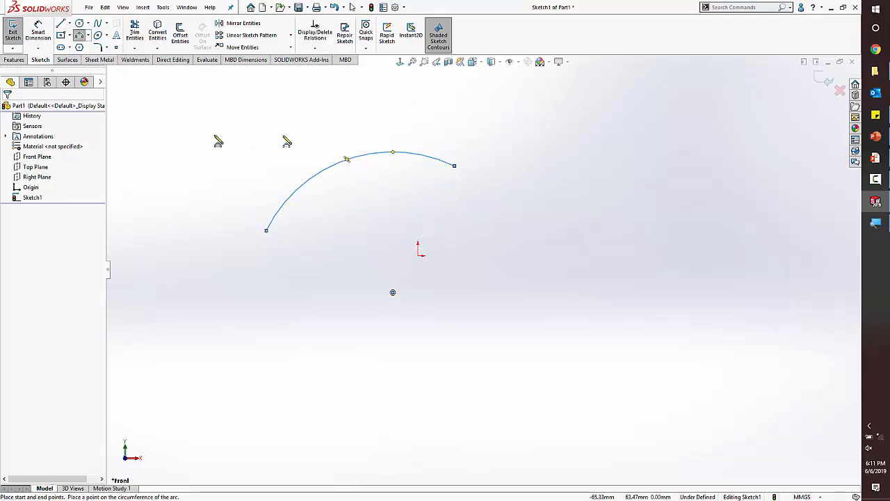
Step: Sketch a single gently down-sloping line about 77 mm long to the right of the origin
left_click(62, 23)
left_click(607, 245)
left_click(747, 279)
key("Escape")
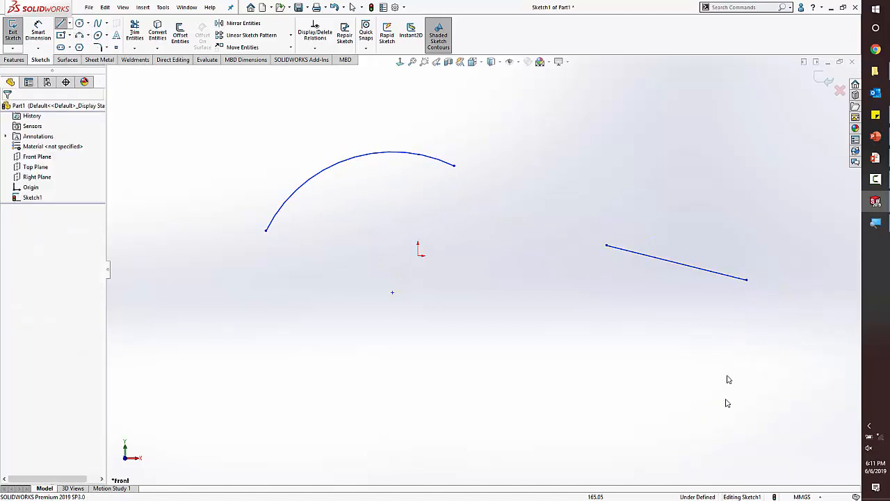
Step: Dimension the down-sloping line with an aligned length of 75 mm
right_click_drag(687, 357, 684, 315)
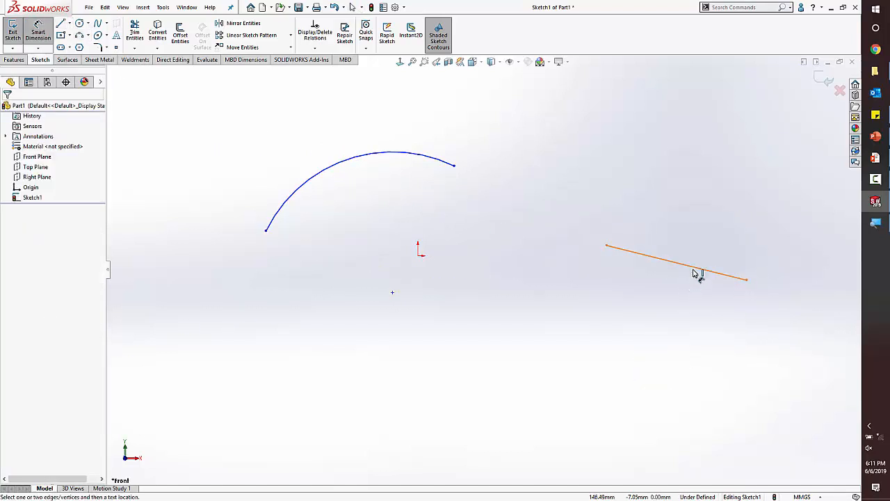
left_click(694, 268)
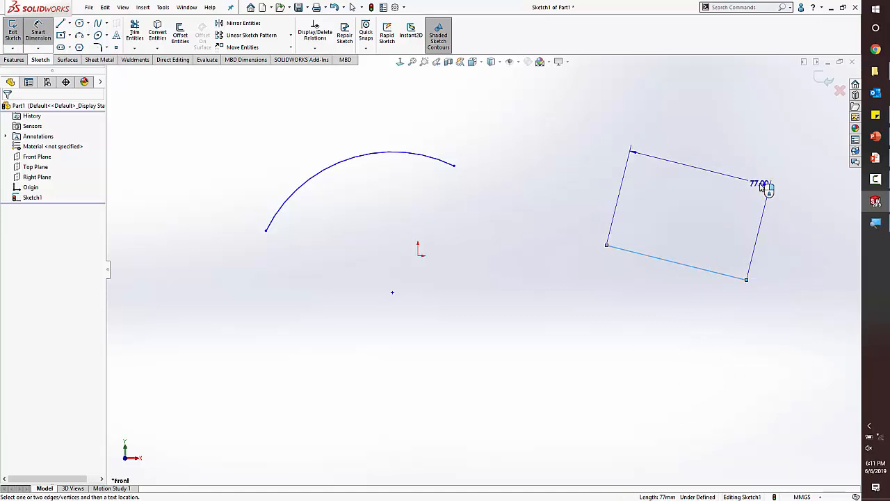
left_click(759, 188)
type("75")
key("Return")
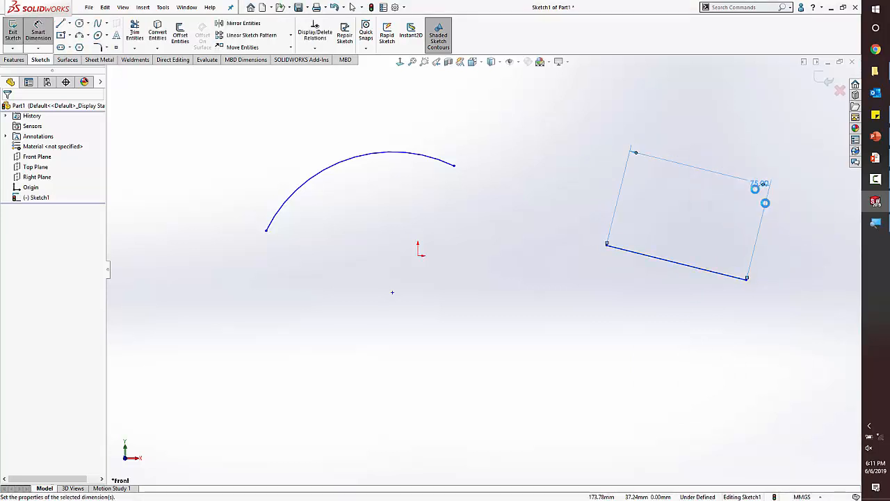
key("Escape")
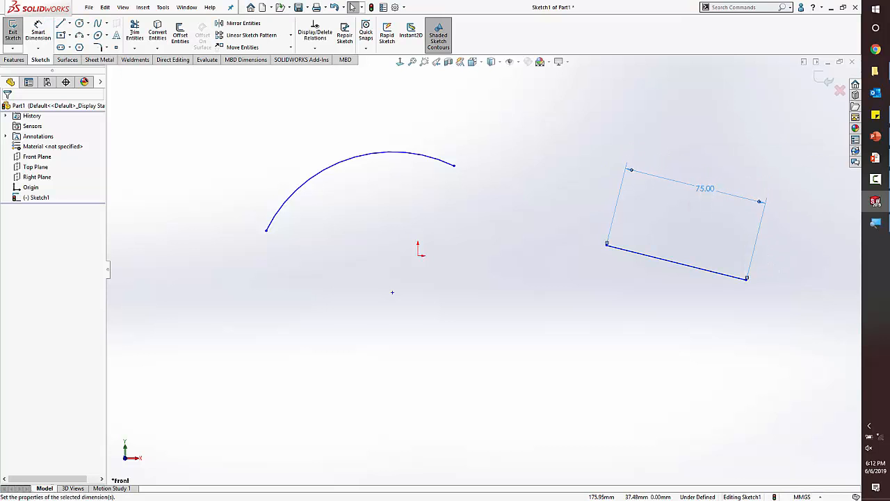
left_click(711, 206)
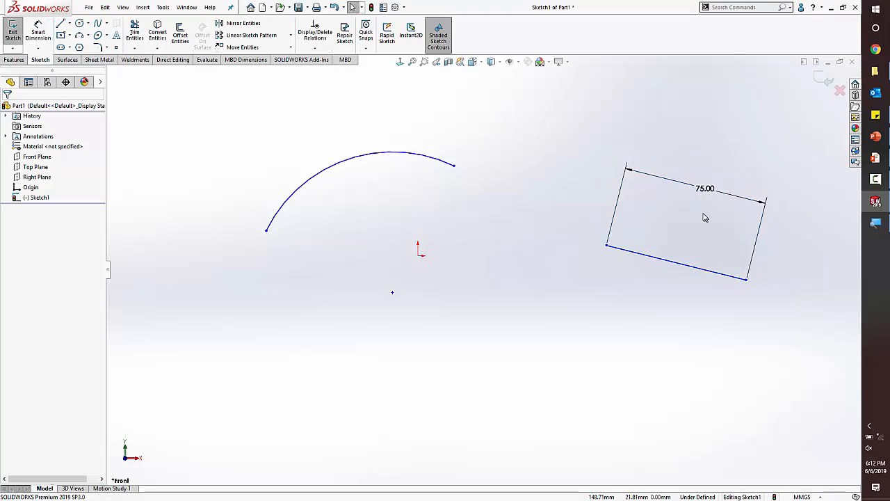
Step: Dimension the arc's length along the curve between its two endpoints as 120 mm
right_click_drag(498, 310, 488, 250)
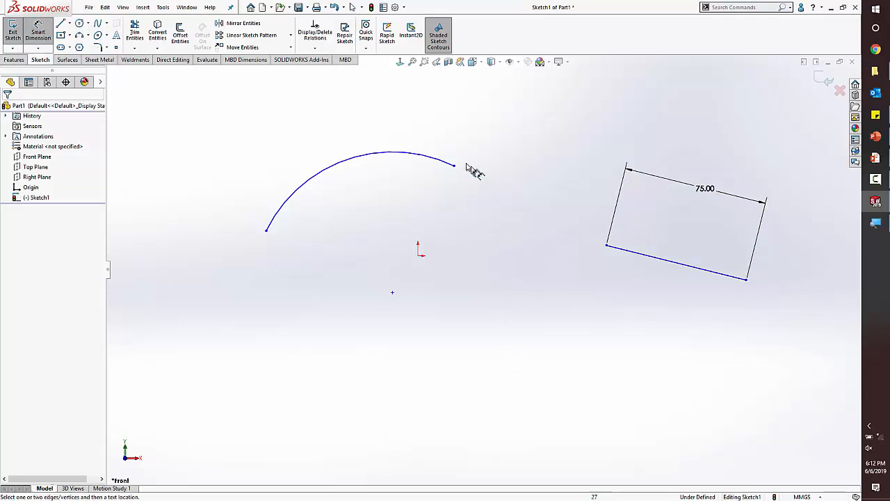
left_click(429, 161)
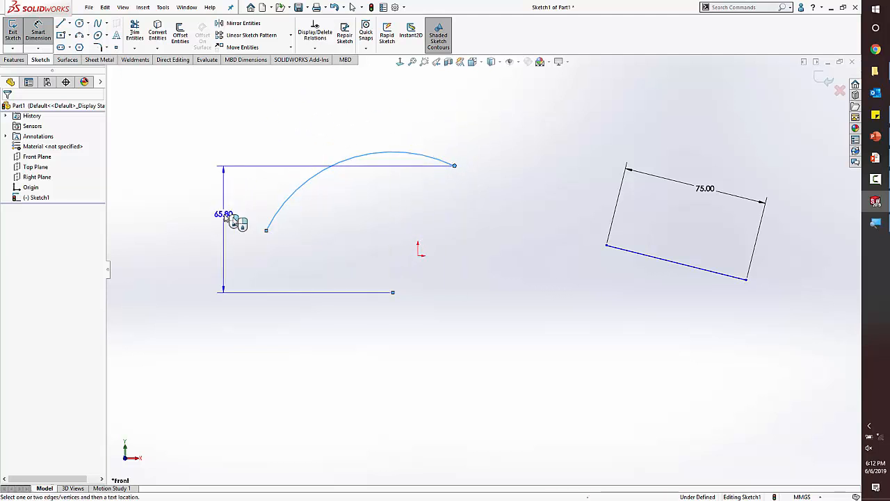
left_click(269, 232)
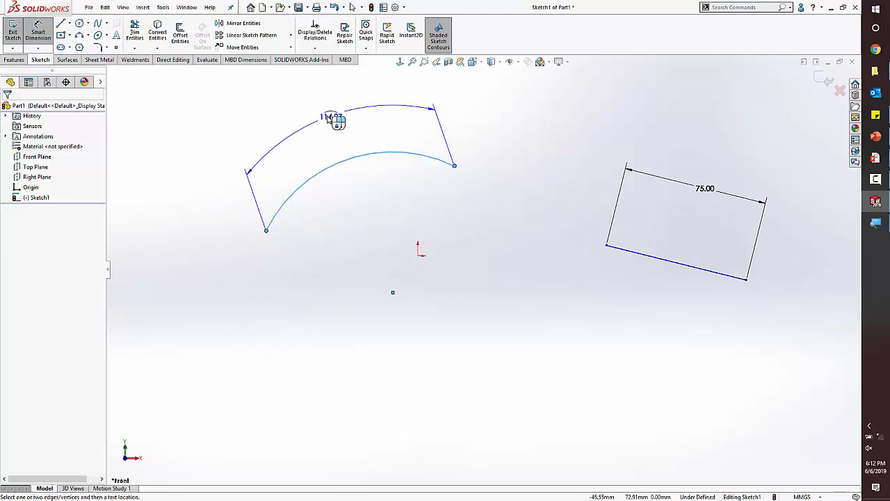
left_click(325, 70)
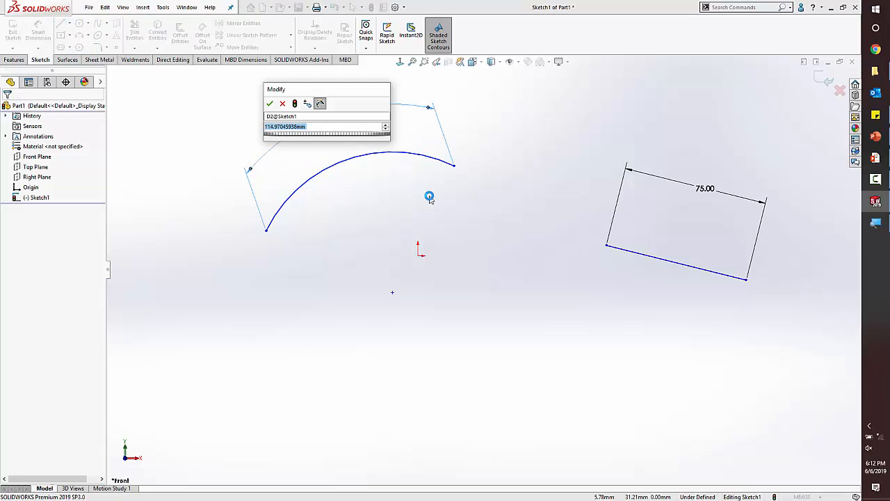
type("120")
key("Return")
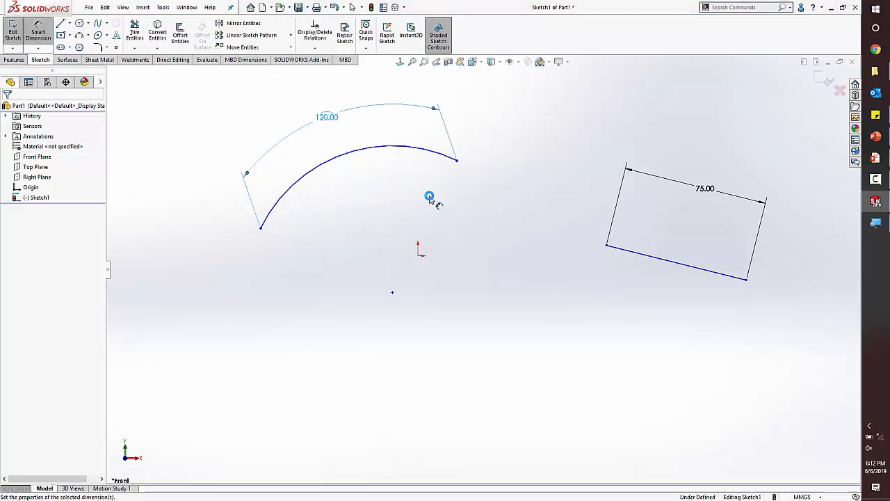
Step: Add a radius dimension of 50 mm to the arc
left_click(380, 148)
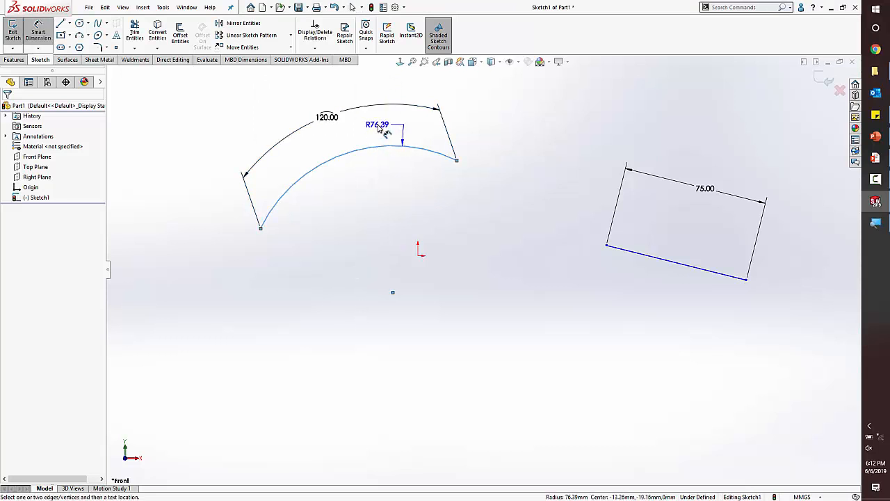
left_click(376, 132)
type("50")
key("Return")
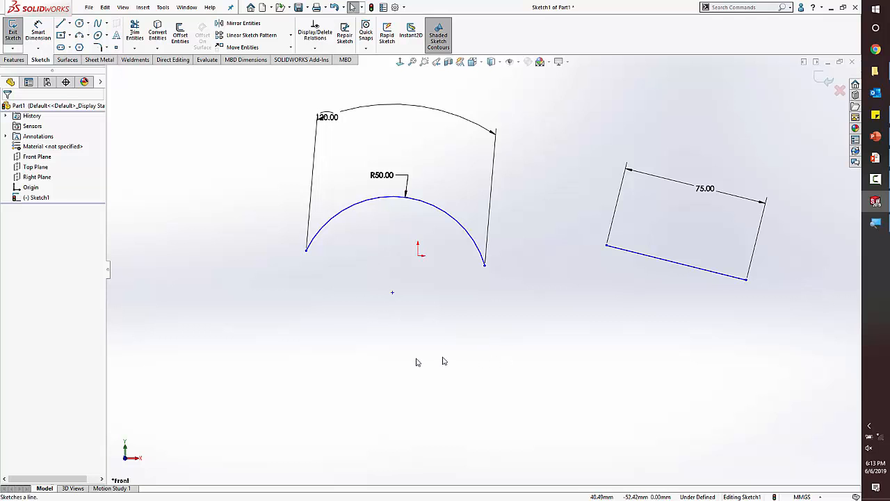
Step: Sketch a diagonal line about 98 mm long below the arc, rising toward the upper right
key("l")
left_click(389, 389)
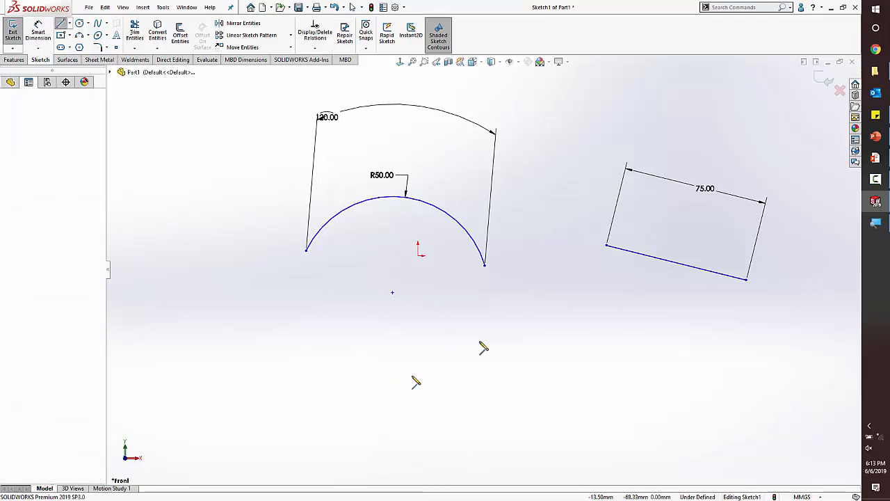
double_click(546, 287)
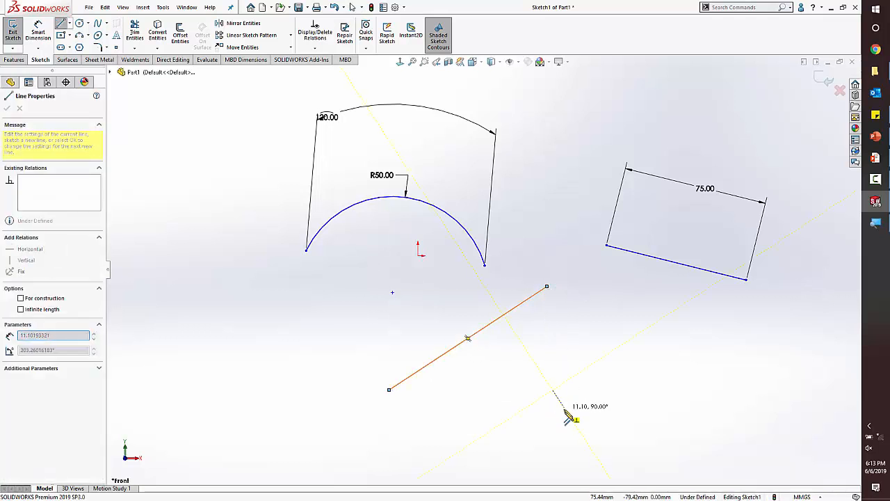
left_click(552, 390)
double_click(617, 387)
key("Escape")
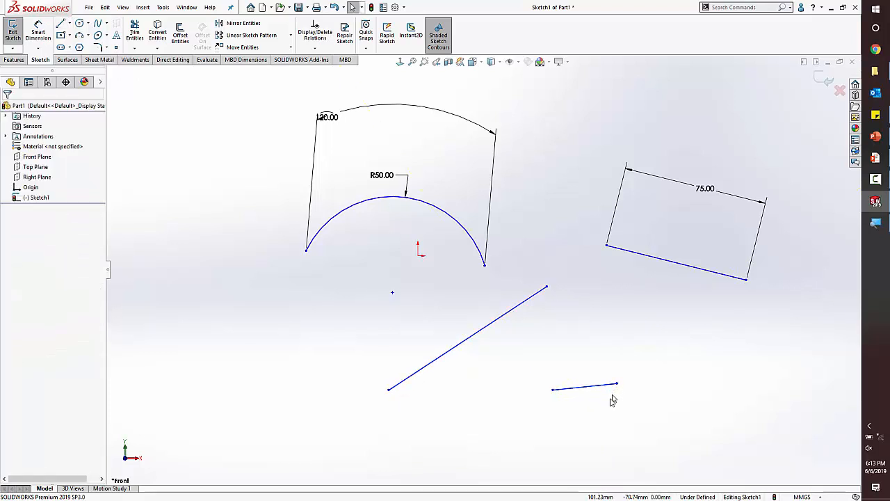
left_click_drag(612, 411, 568, 347)
key("Delete")
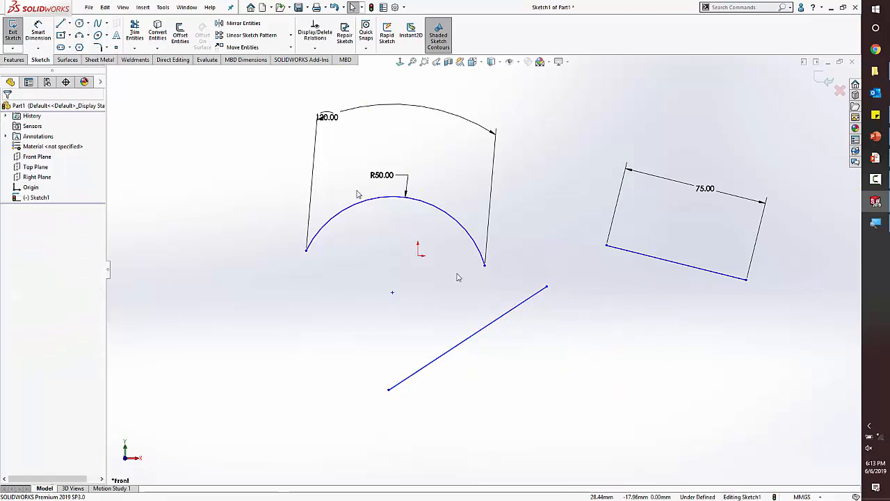
Step: Place a standalone sketch point to the lower right of the diagonal line, level with its lower end
left_click(116, 48)
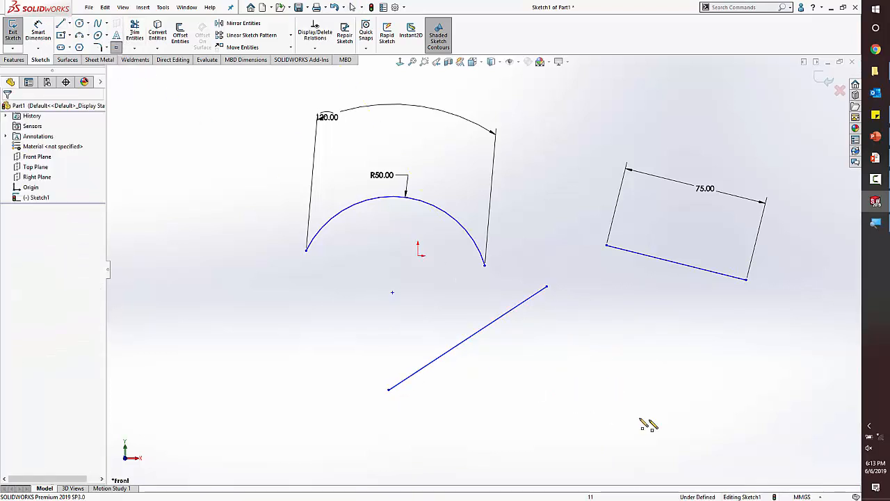
left_click(567, 389)
Step: Try an angular dimension between the diagonal line and the 75 mm line
right_click_drag(628, 447, 623, 372)
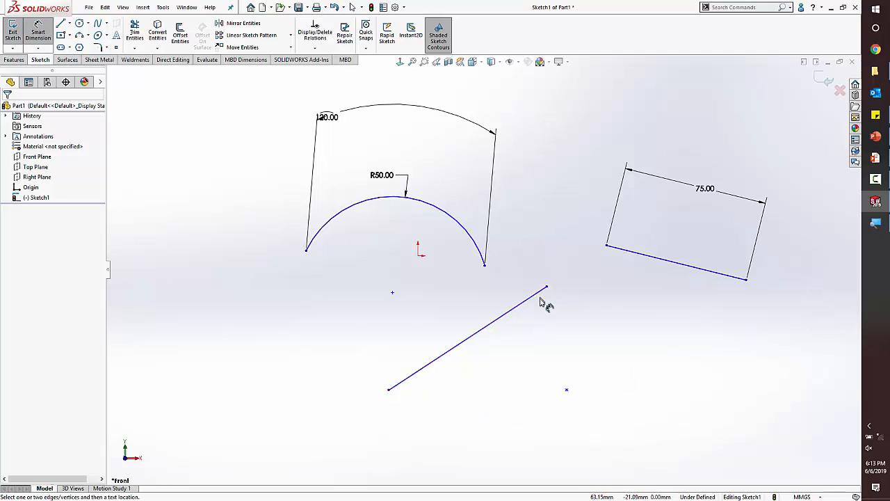
mouse_move(556, 364)
middle_mouse_down("ctrl")
mouse_move(521, 318)
mouse_move(506, 252)
middle_mouse_up("ctrl")
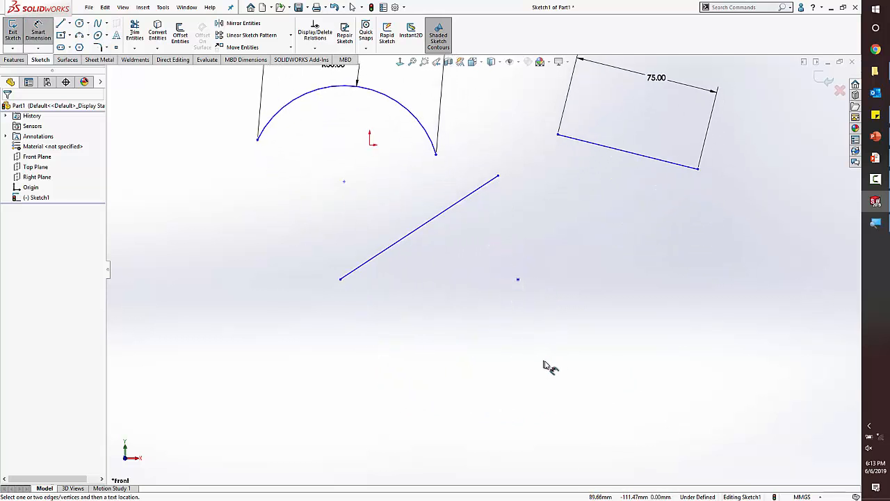
left_click(477, 195)
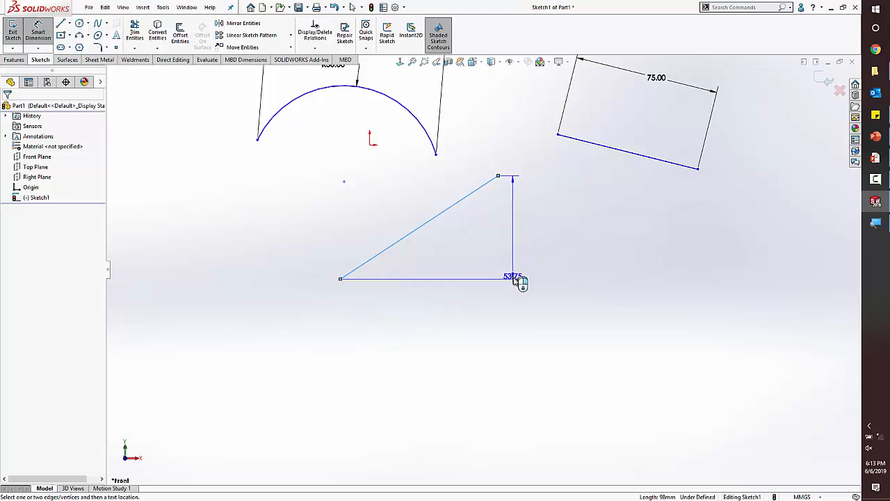
left_click(588, 145)
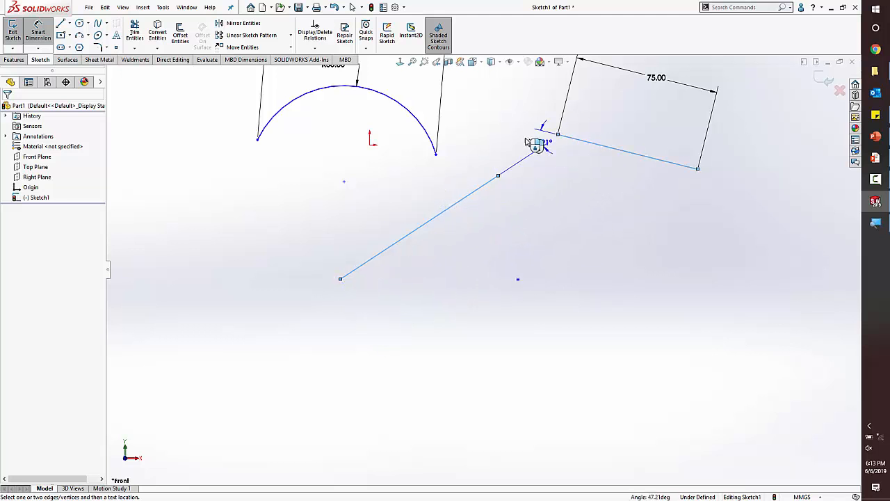
key("Escape")
key("Escape")
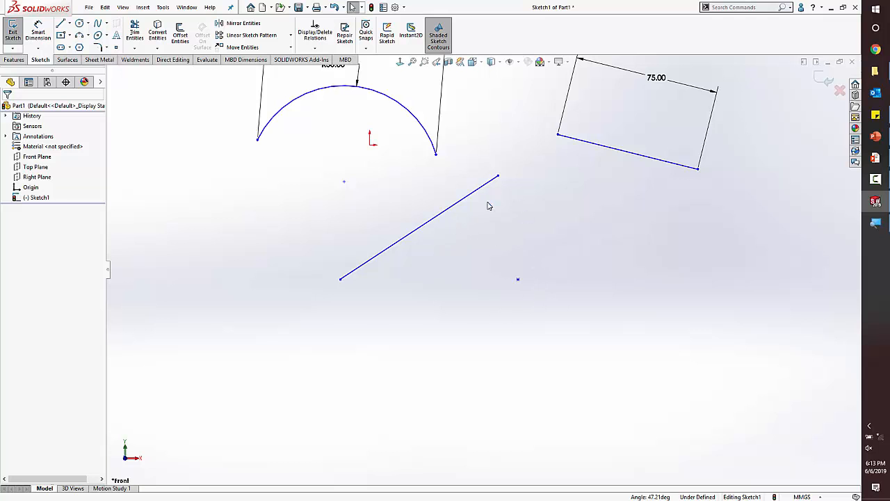
Step: Try to place an aligned dimension between the diagonal line's two endpoints on top of the standalone sketch point
right_click_drag(552, 360, 549, 301)
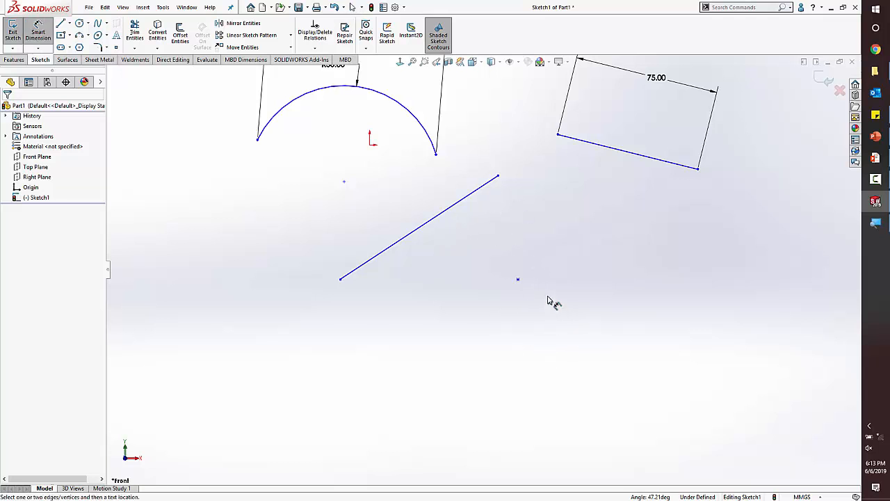
left_click(497, 176)
left_click(340, 280)
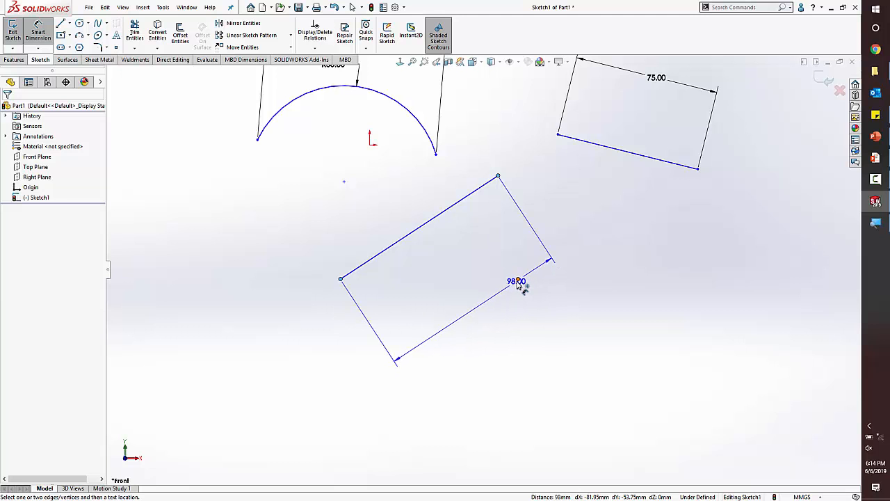
left_click(517, 279)
key("Escape")
key("Escape")
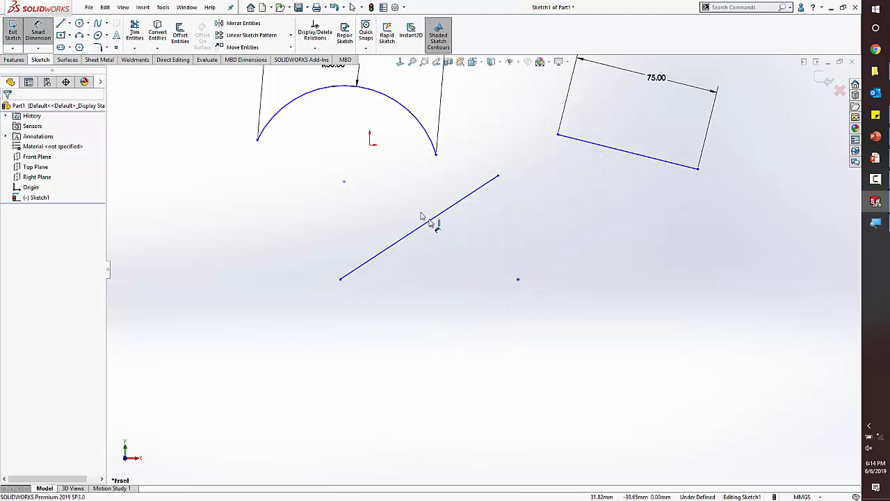
Step: Try a three-point angular dimension using the diagonal line's two endpoints and the standalone sketch point
left_click(38, 31)
left_click(341, 279)
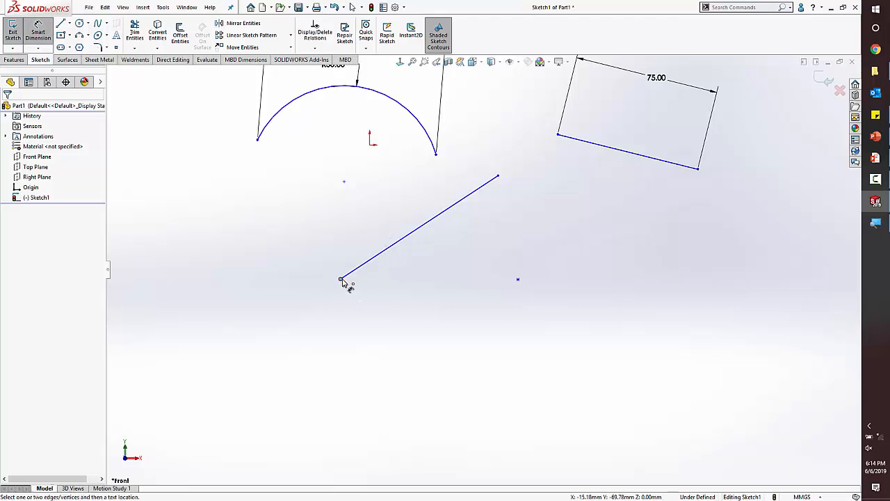
left_click(498, 176)
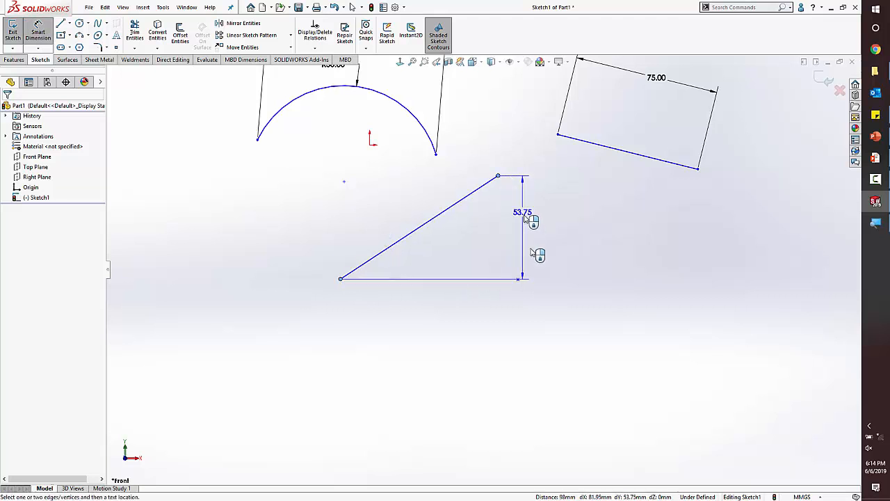
left_click(518, 279)
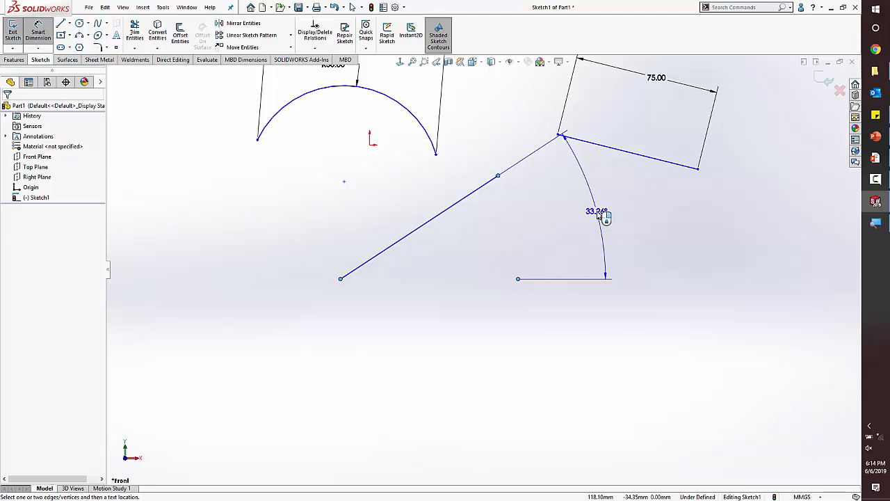
key("Escape")
key("Escape")
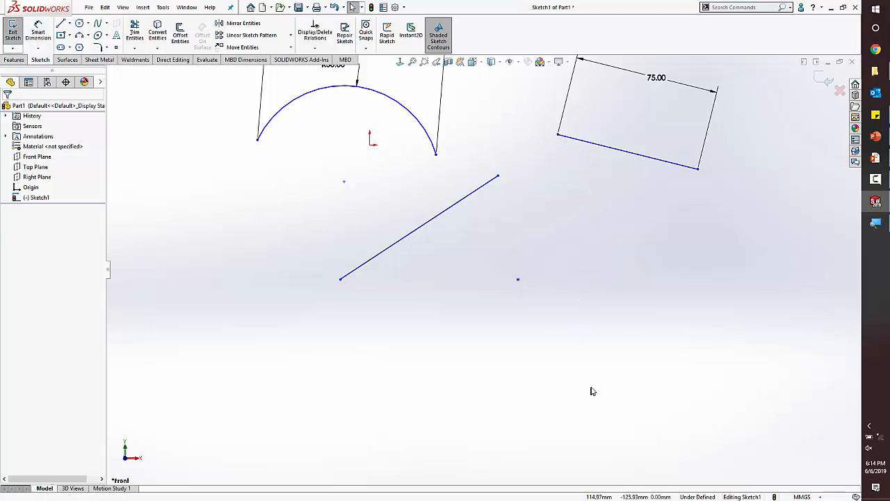
Step: Add an angular dimension between the diagonal line and an imaginary horizontal direction through its lower endpoint, accepting the angle as drawn
right_click_drag(591, 388, 593, 268)
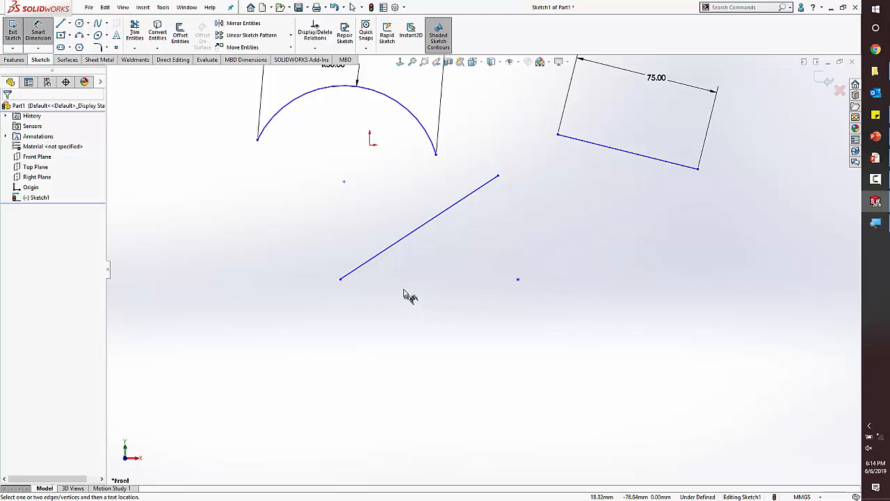
left_click(387, 254)
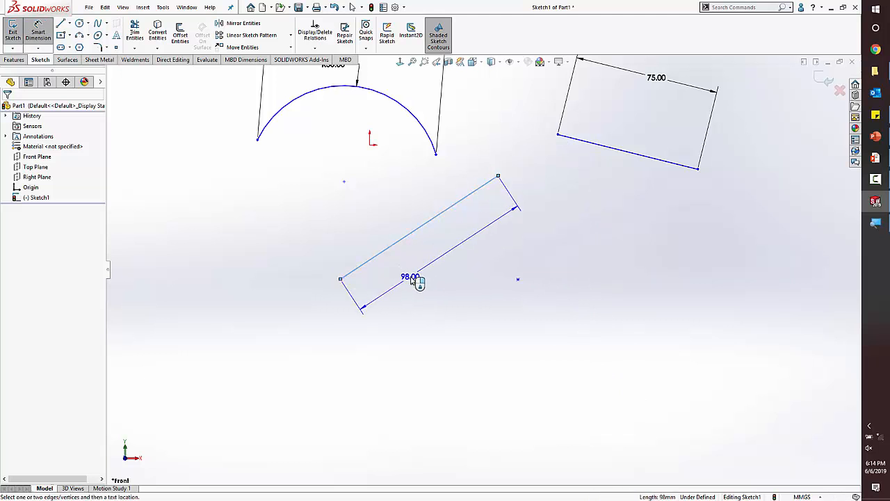
left_click(341, 278)
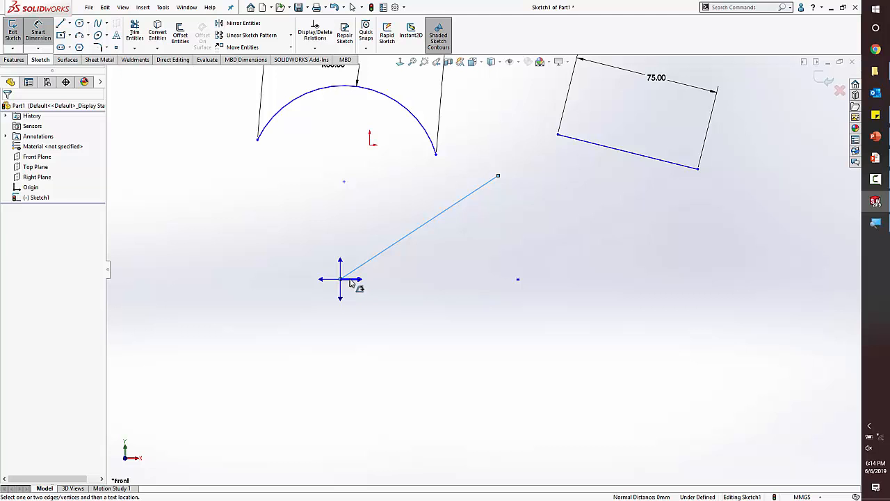
left_click(361, 282)
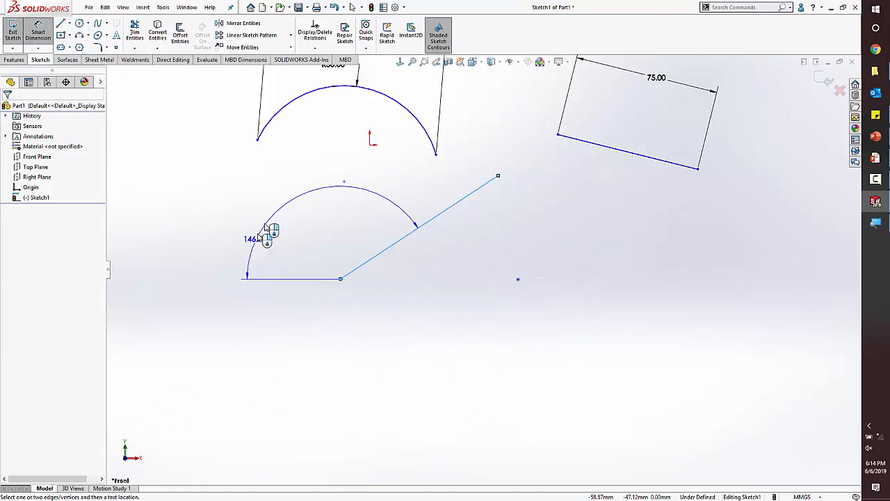
left_click(583, 228)
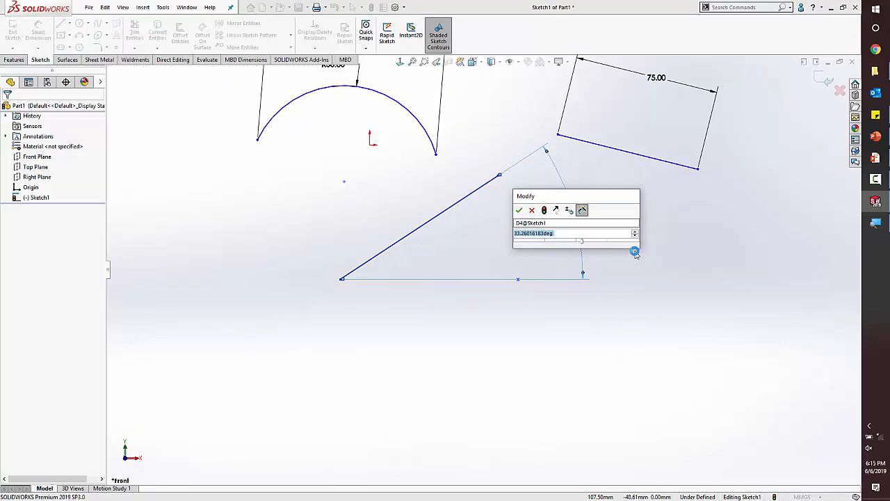
key("Return")
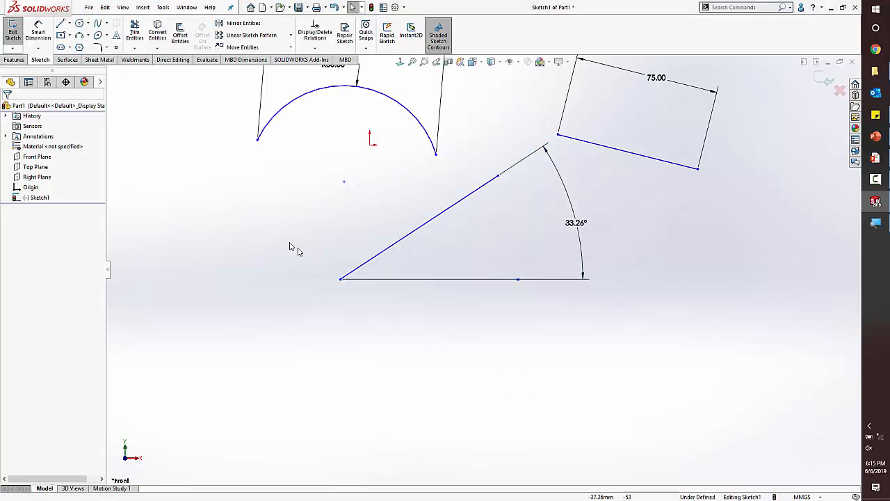
Step: Sketch a wavy five-point spline about 265 mm long below the angled line
left_click(97, 23)
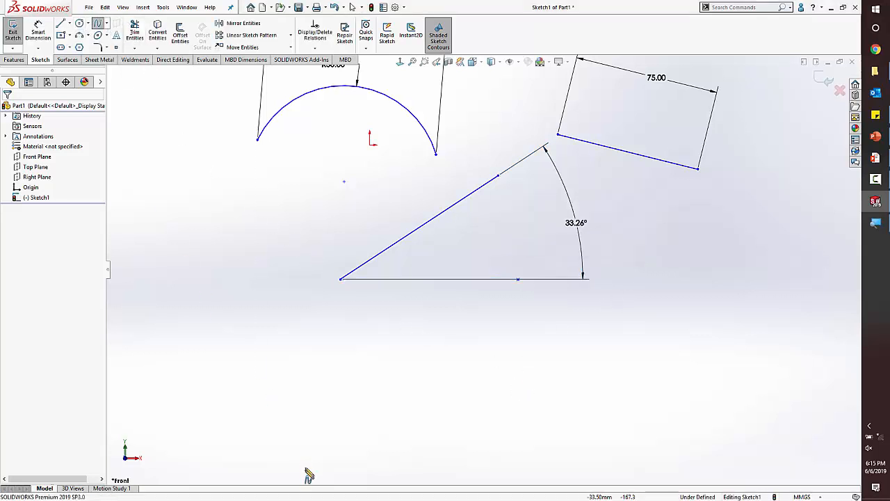
left_click(330, 420)
left_click(441, 356)
left_click(605, 412)
left_click(681, 328)
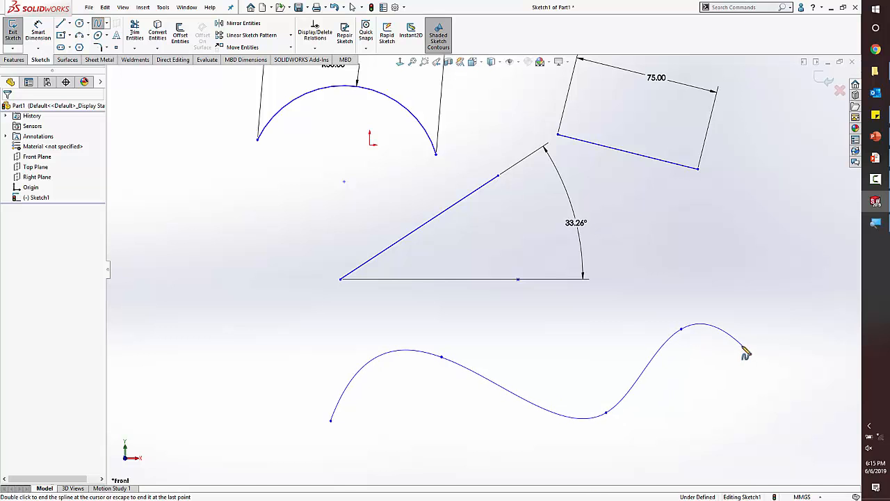
double_click(743, 346)
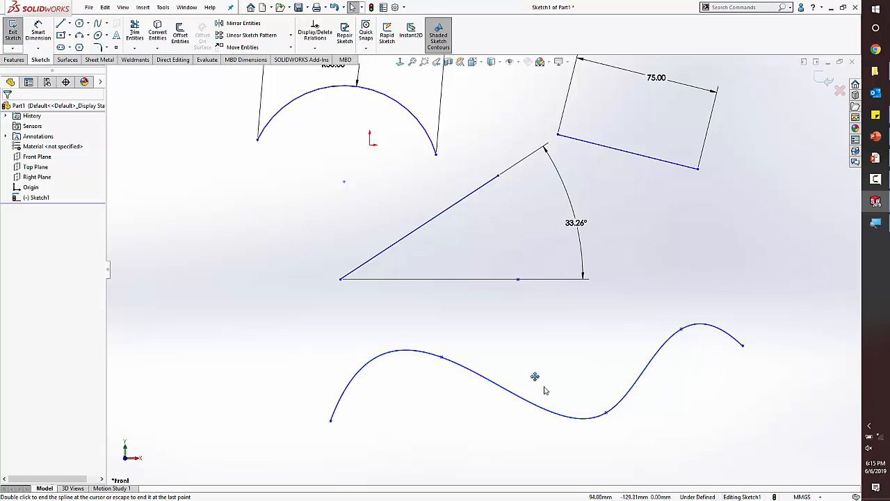
Step: Dimension the spline's overall length and set it to 250 mm
right_click_drag(435, 425, 416, 389)
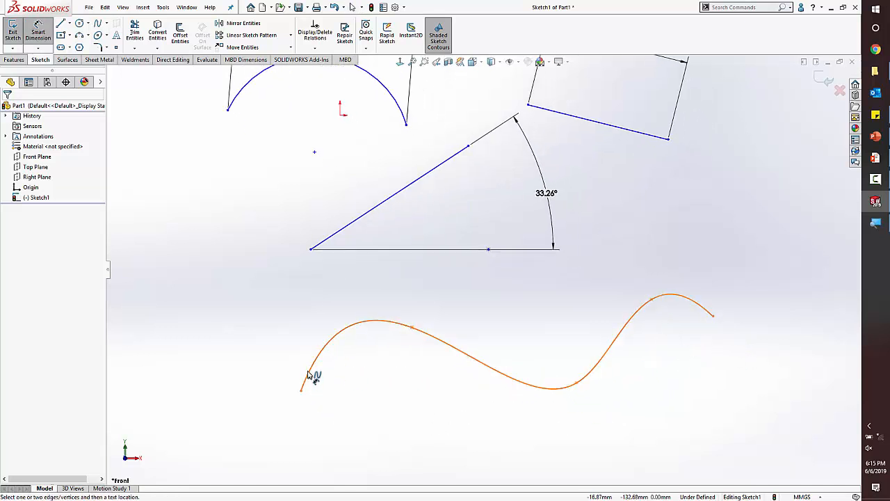
left_click(307, 372)
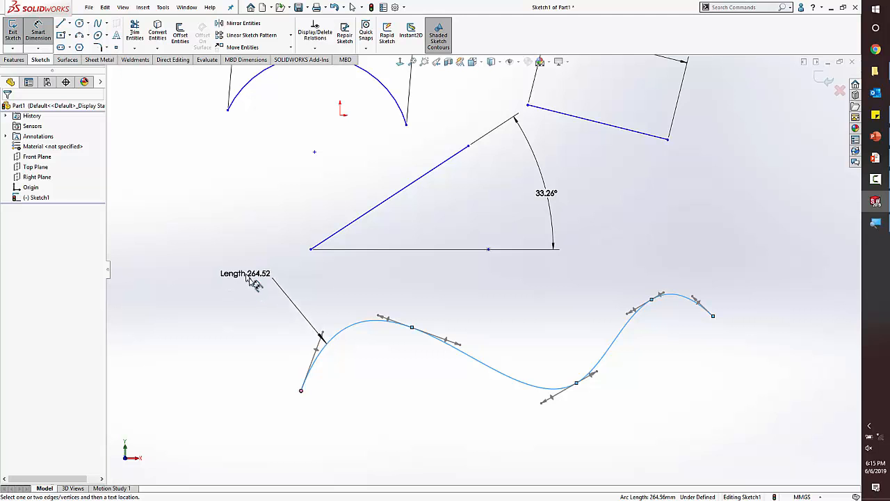
middle_click_drag(279, 310, 229, 132, "ctrl")
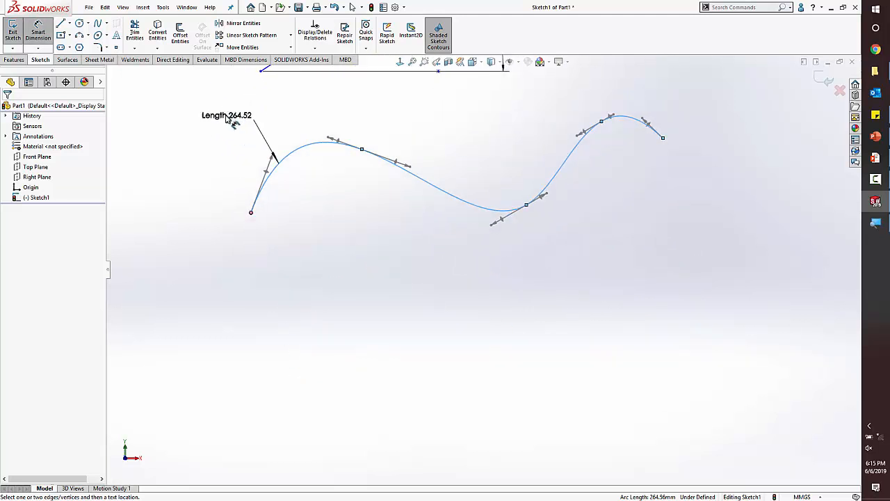
left_click(230, 122)
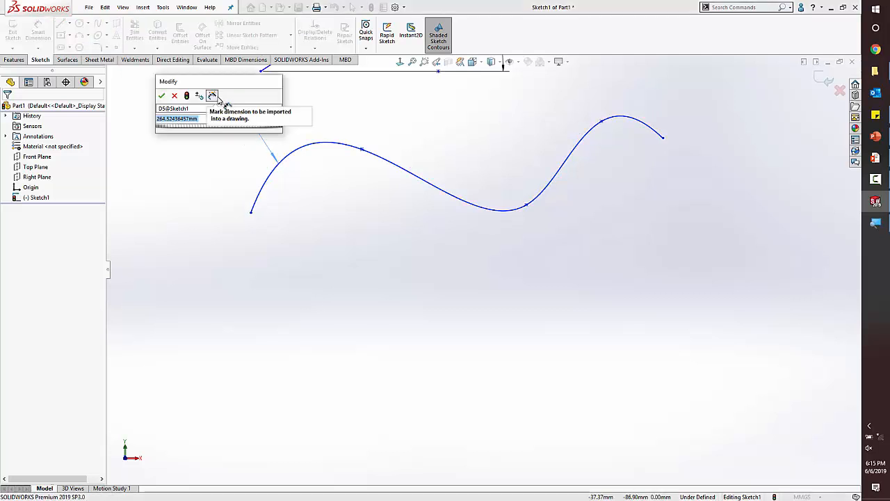
type("250")
key("Return")
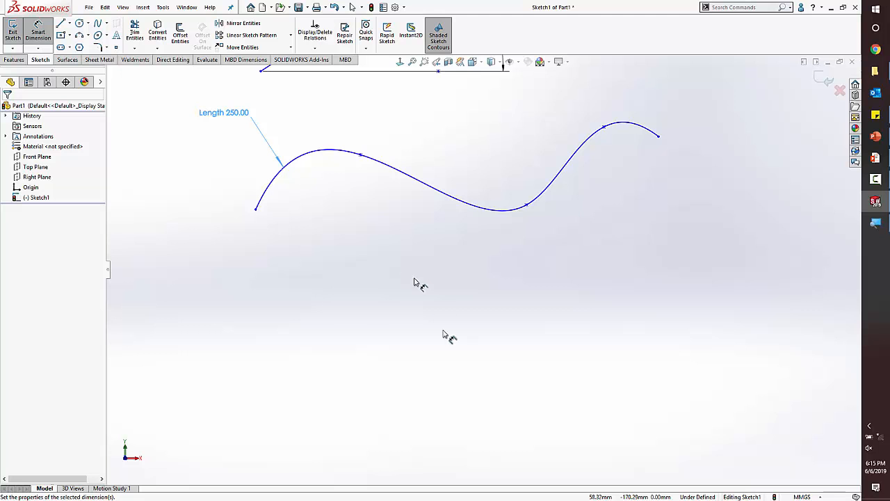
Step: Fix the spline's left endpoint and move its right endpoint downward to reshape the curve
left_click(362, 163)
key("Escape")
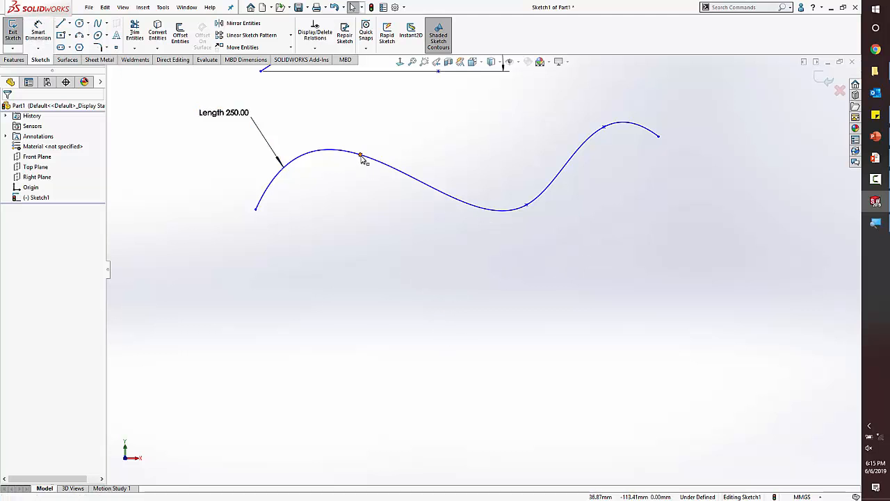
left_click(256, 210)
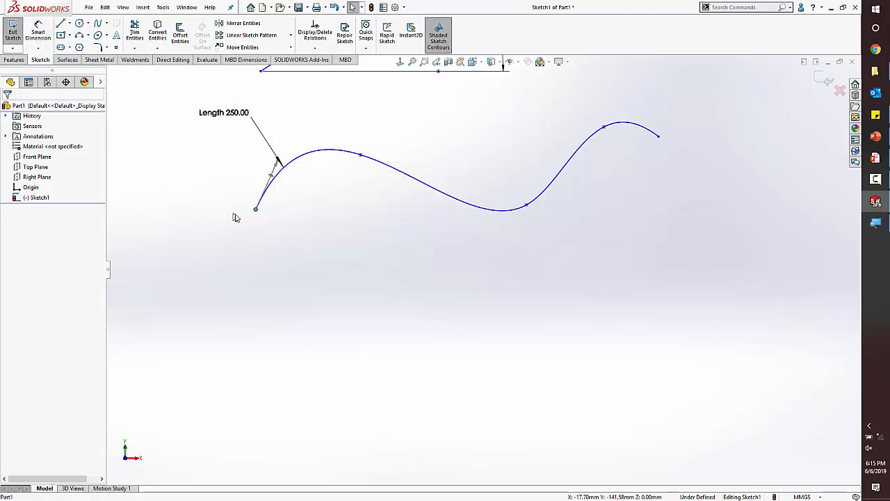
left_click(256, 208)
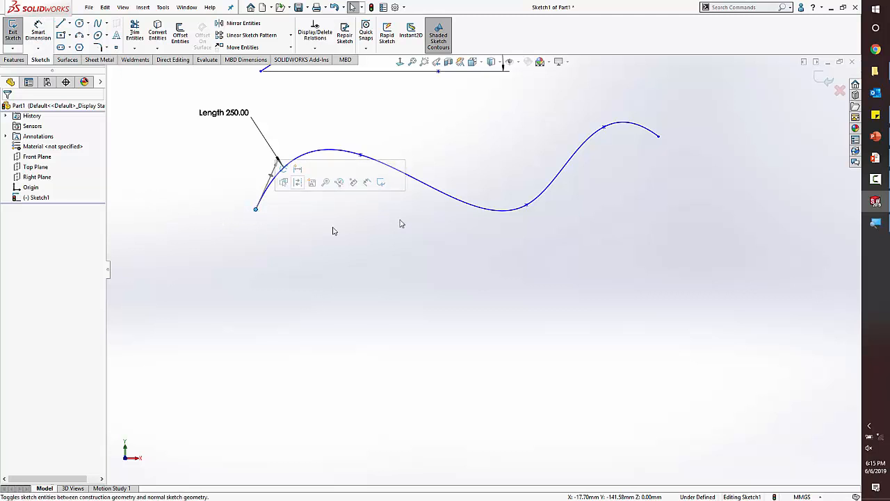
left_click_drag(658, 136, 652, 227)
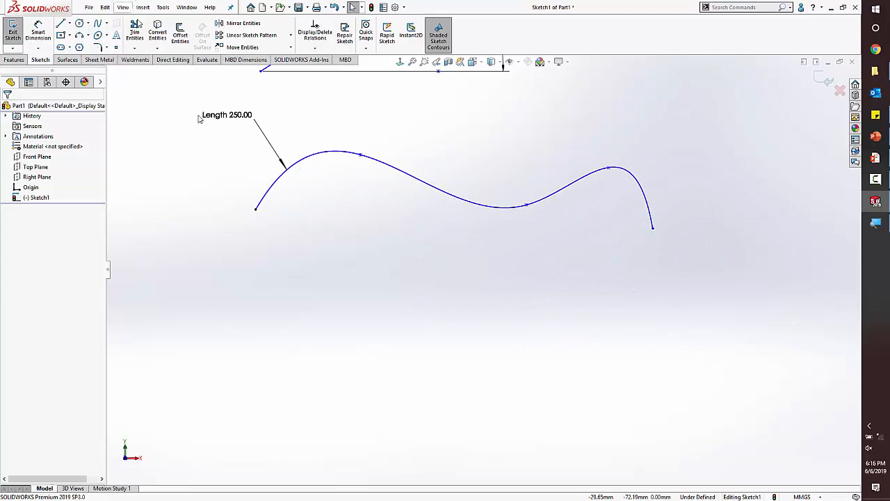
Step: Sketch a single diagonal line below the spline and delete it
key("l")
left_click(311, 345)
left_click(418, 287)
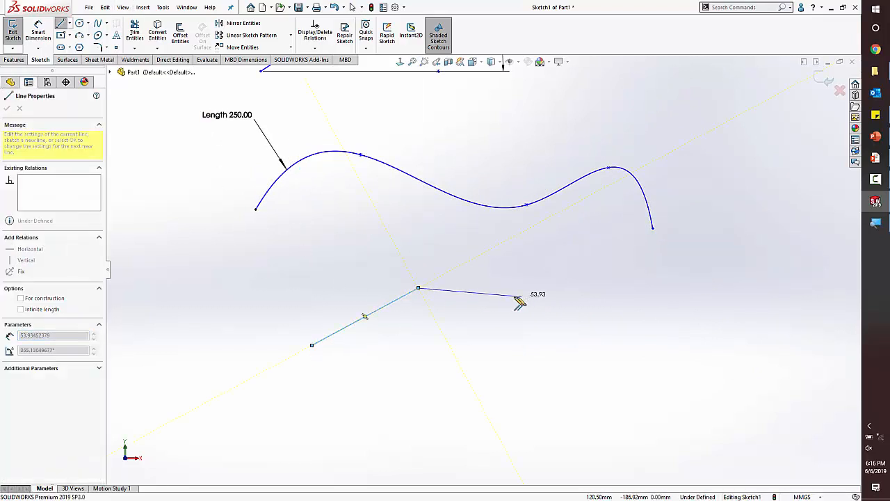
key("Escape")
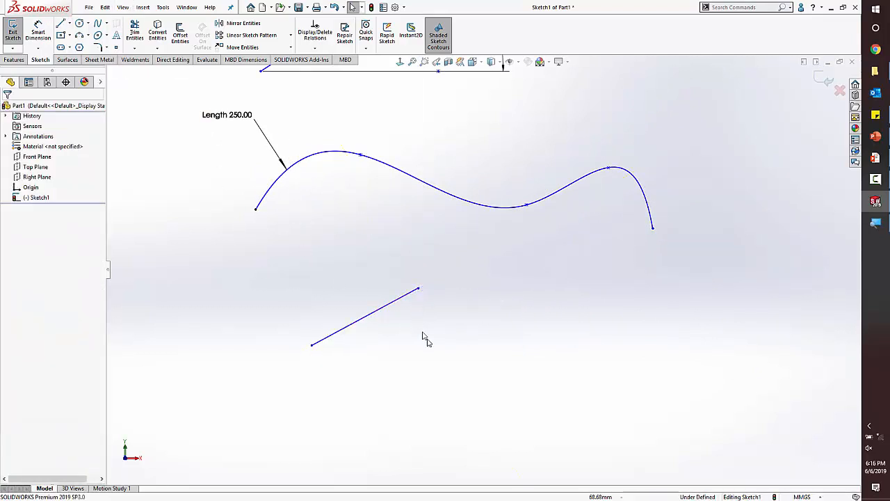
left_click_drag(481, 344, 175, 254)
key("Delete")
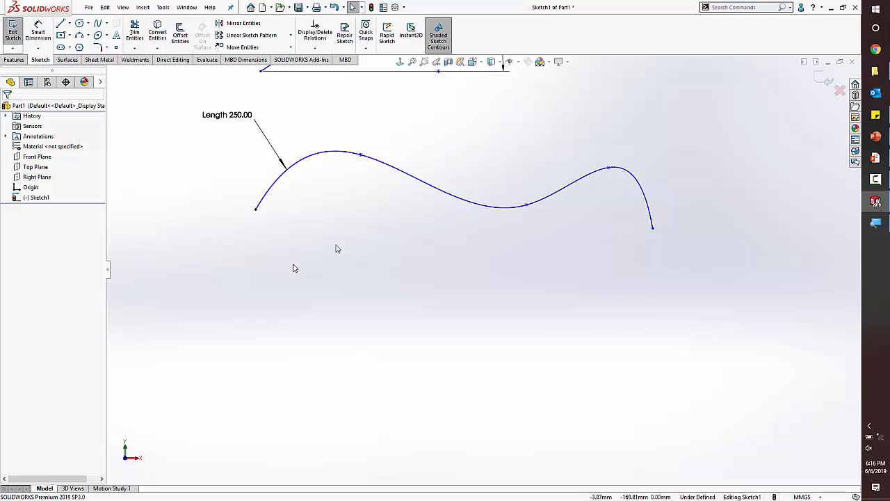
Step: Delete the spline's length dimension
left_click(400, 176)
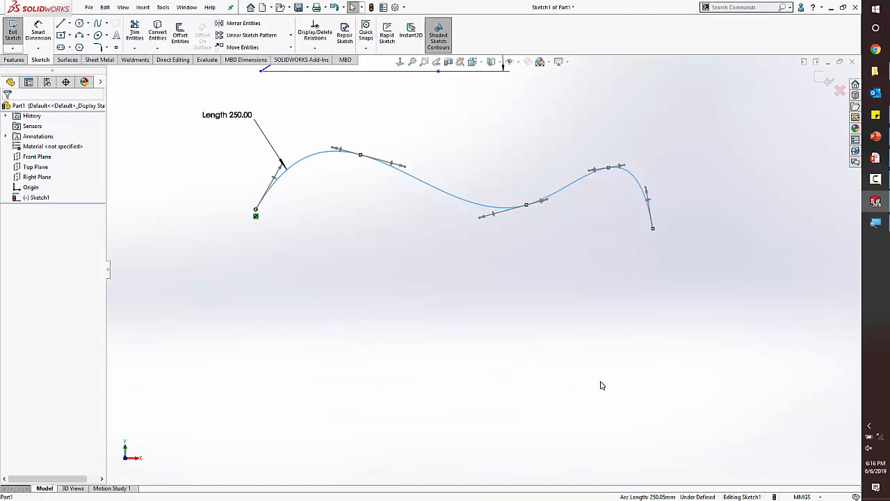
left_click(602, 385)
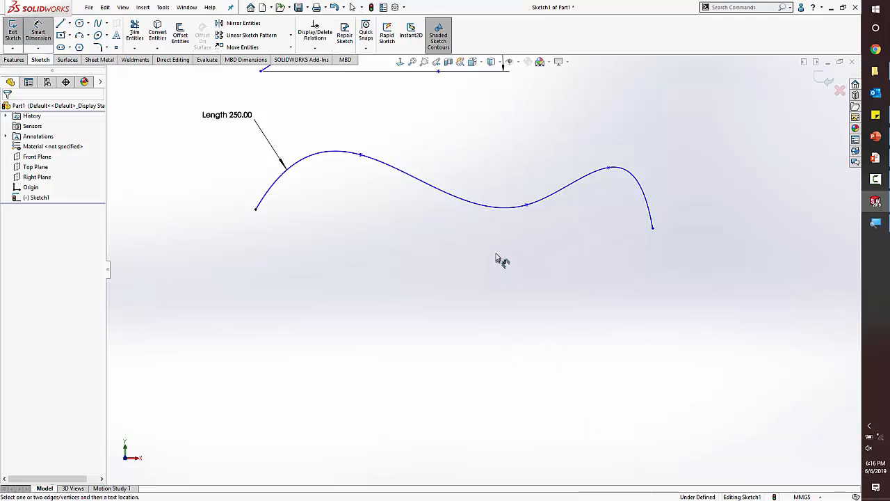
left_click_drag(282, 92, 187, 132)
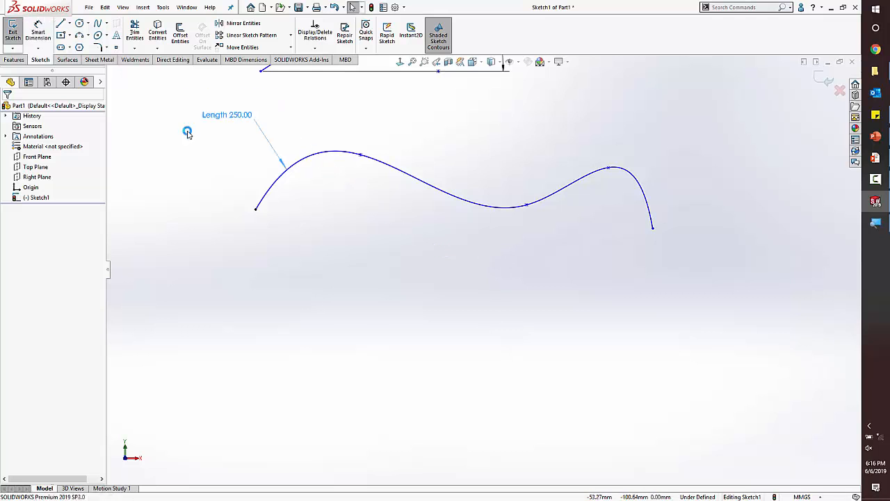
key("Delete")
Step: Add a new length dimension above the middle of the spline, keeping its length as drawn
left_click(39, 30)
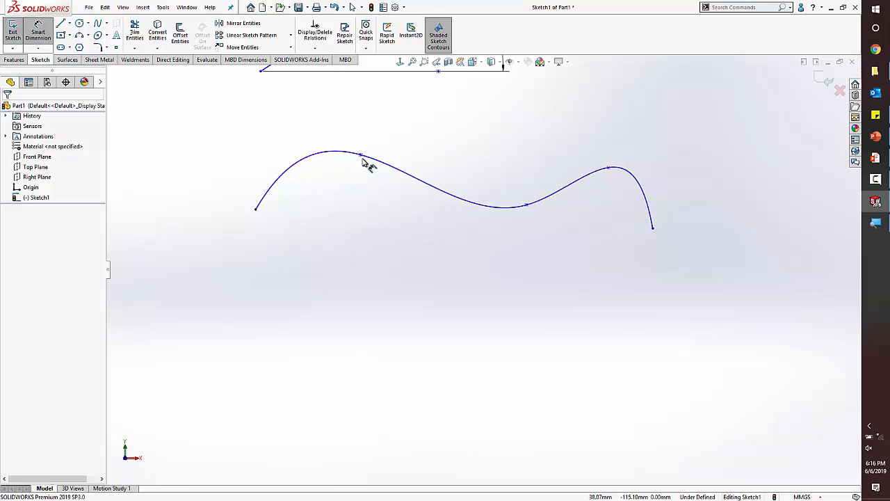
left_click(386, 168)
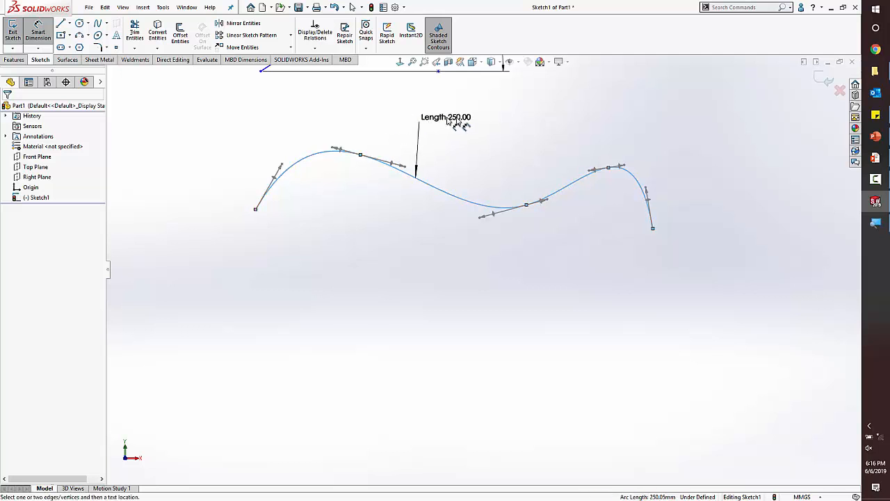
left_click(498, 141)
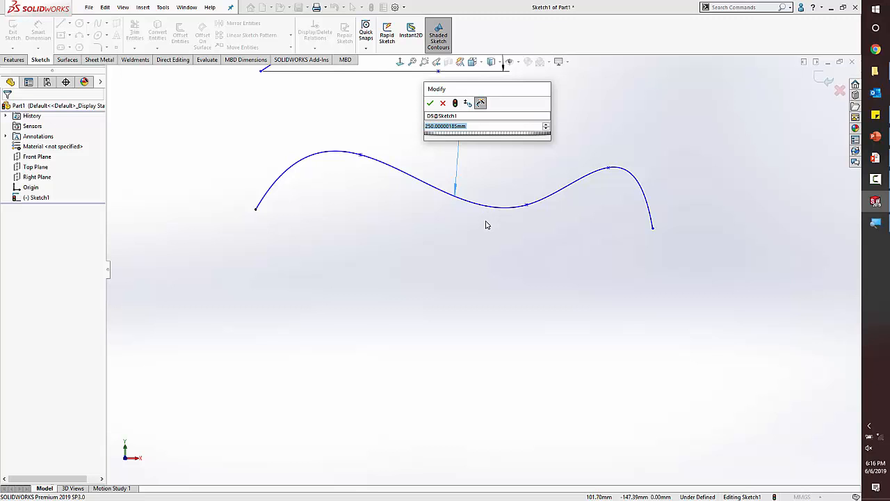
key("Return")
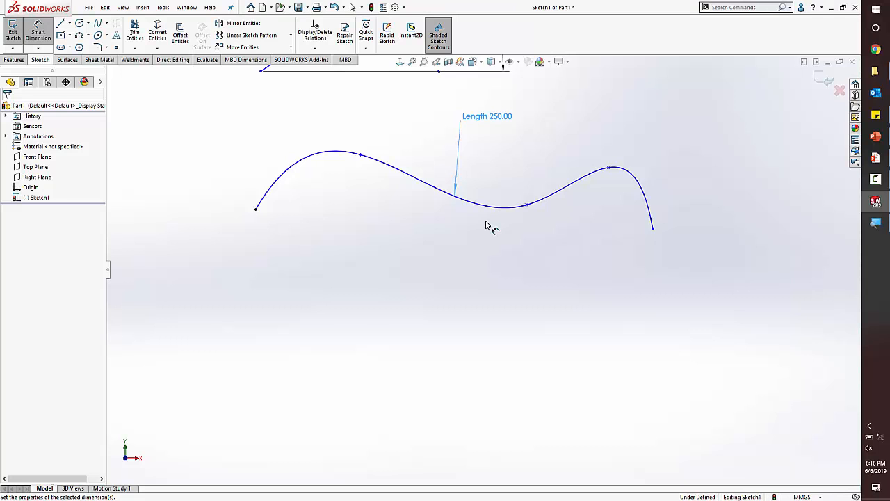
key("Escape")
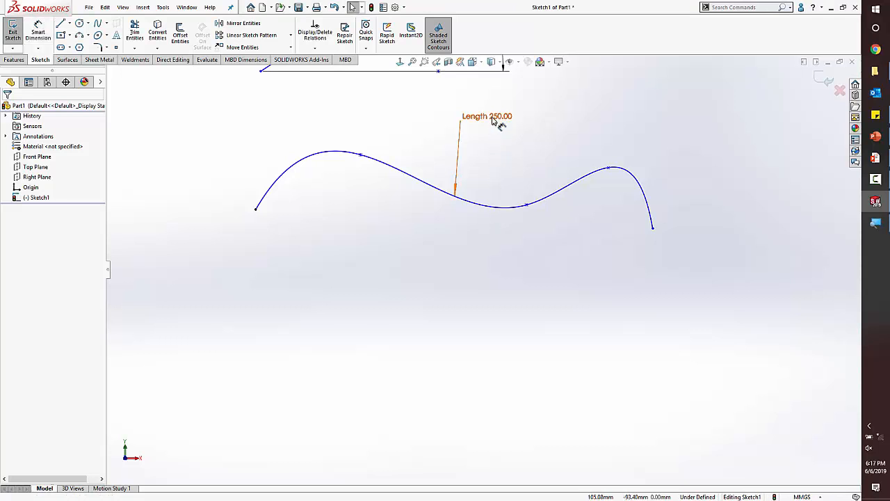
Step: Set the spline's length dimension to 100 mm
double_click(490, 117)
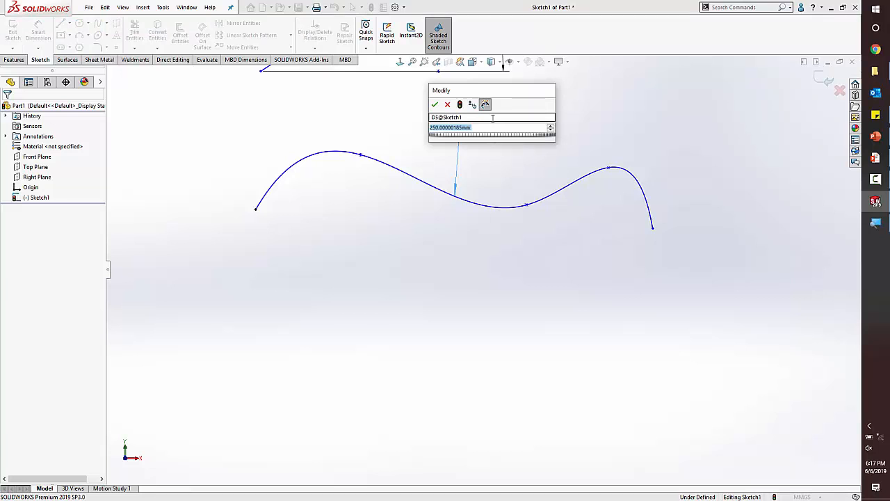
type("100")
key("Return")
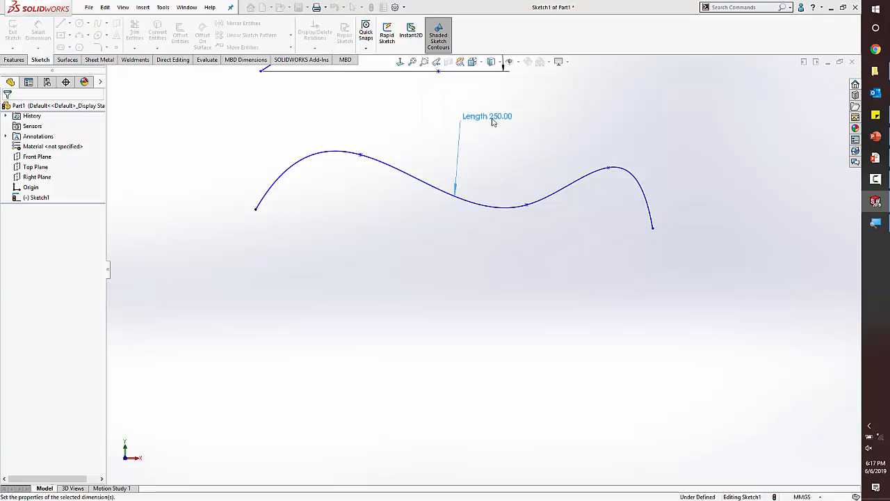
Step: Reshape the 100 mm spline by moving its end point and an interior spline point
left_click(446, 214)
left_click_drag(448, 208, 436, 235)
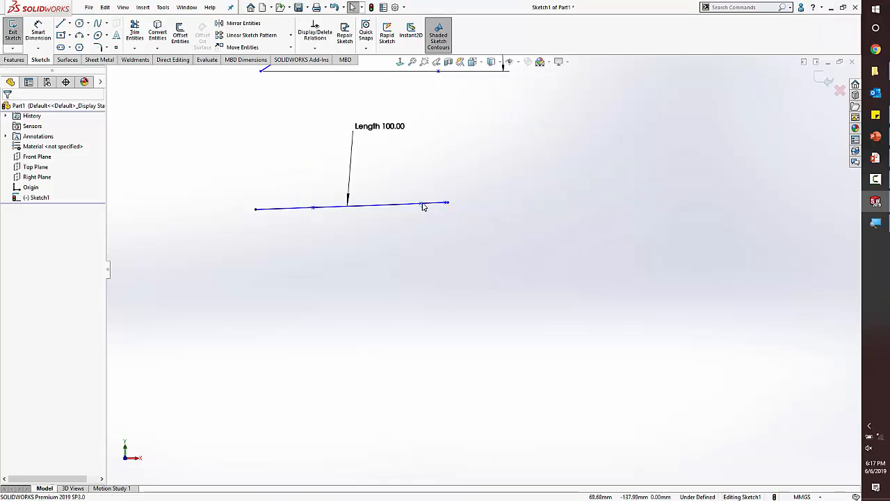
left_click_drag(421, 206, 393, 171)
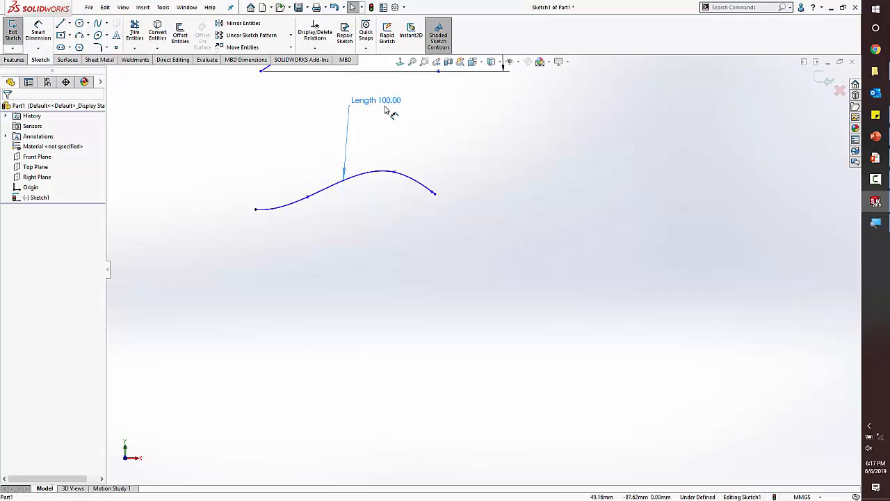
Step: Set the spline's length dimension to 150 mm and move its right end point slightly upward
double_click(384, 102)
type("150")
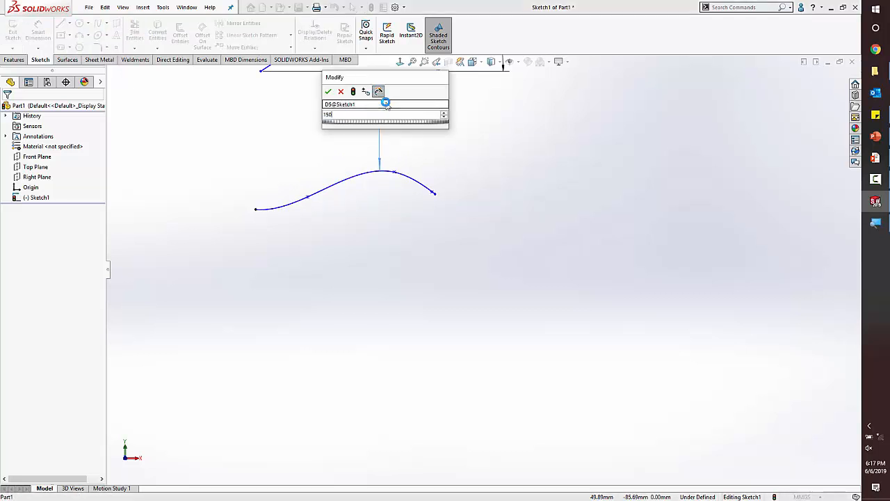
key("Return")
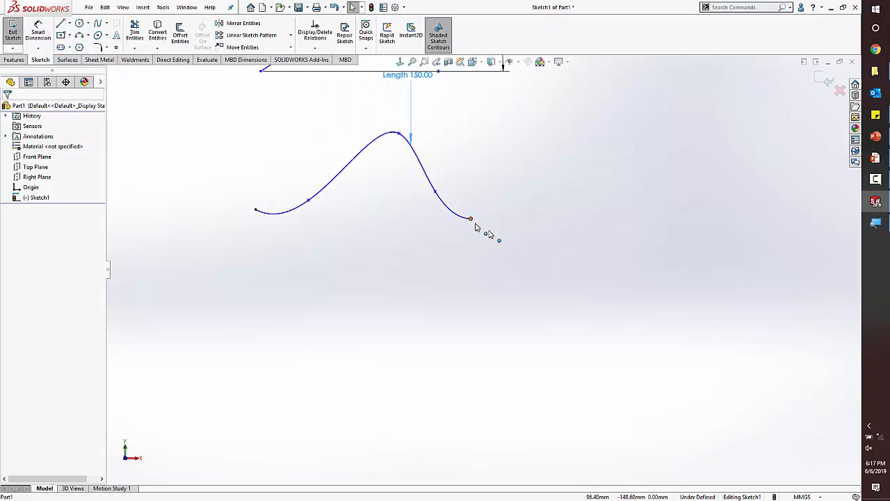
left_click_drag(471, 218, 478, 200)
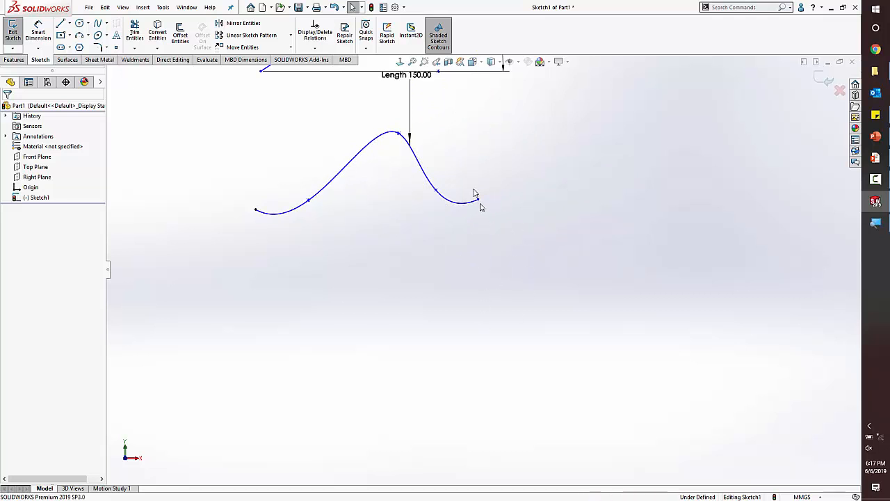
Step: Delete the spline together with its length dimension
left_click_drag(606, 299, 183, 103)
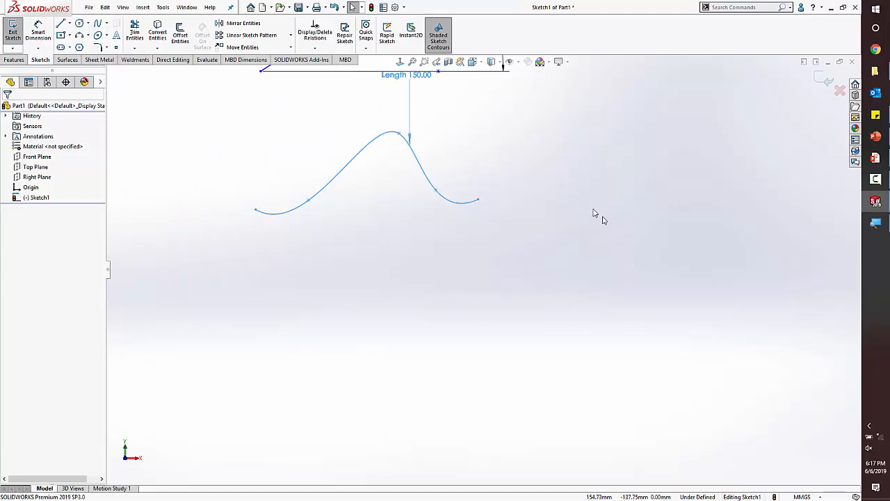
key("Delete")
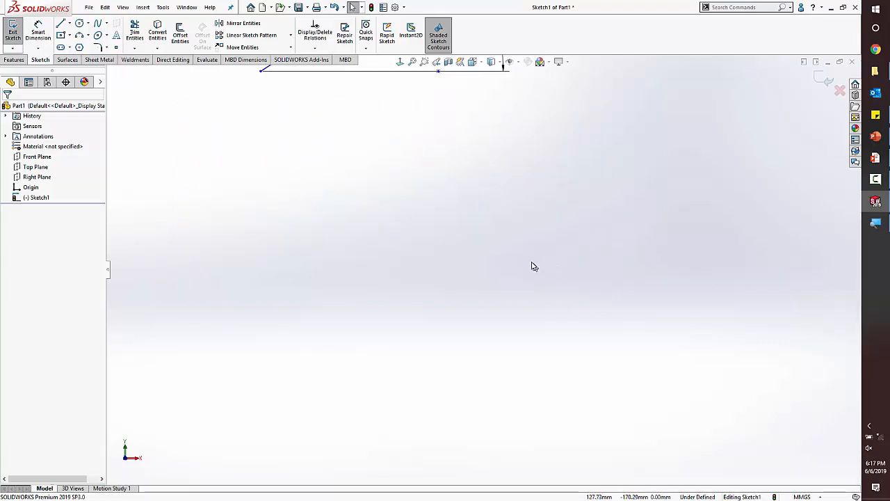
key("alt+Tab")
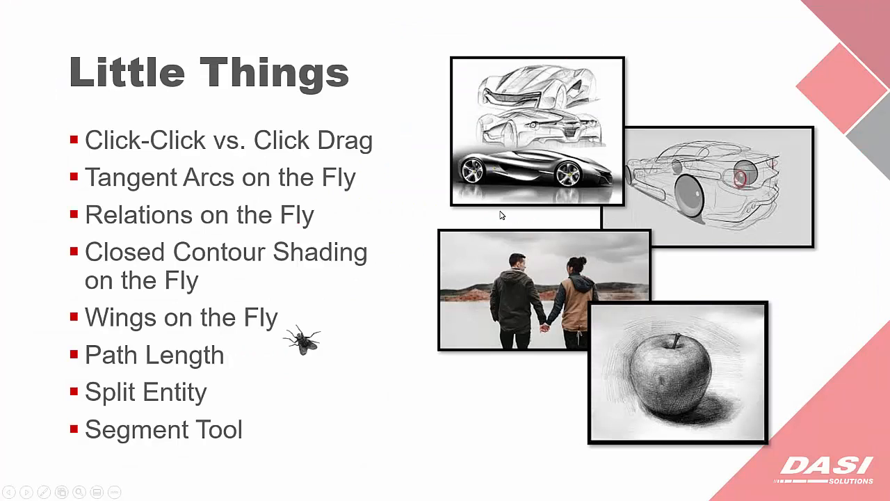
left_click(495, 218)
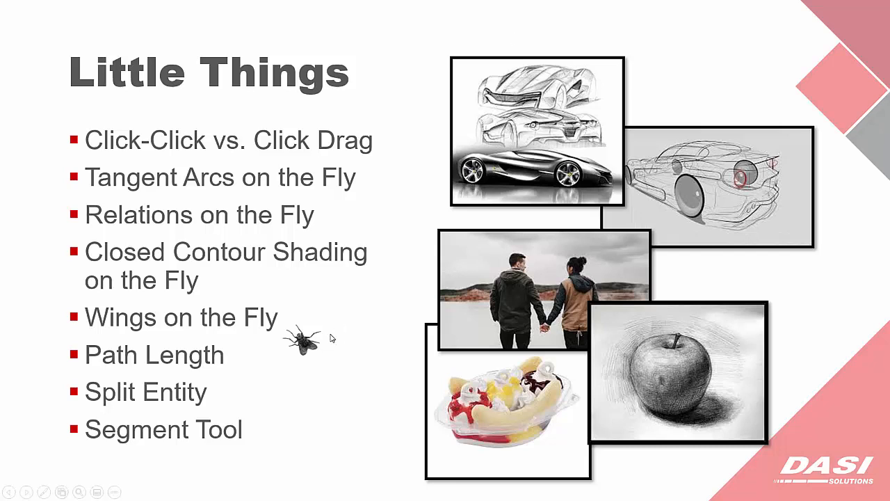
key("alt+Tab")
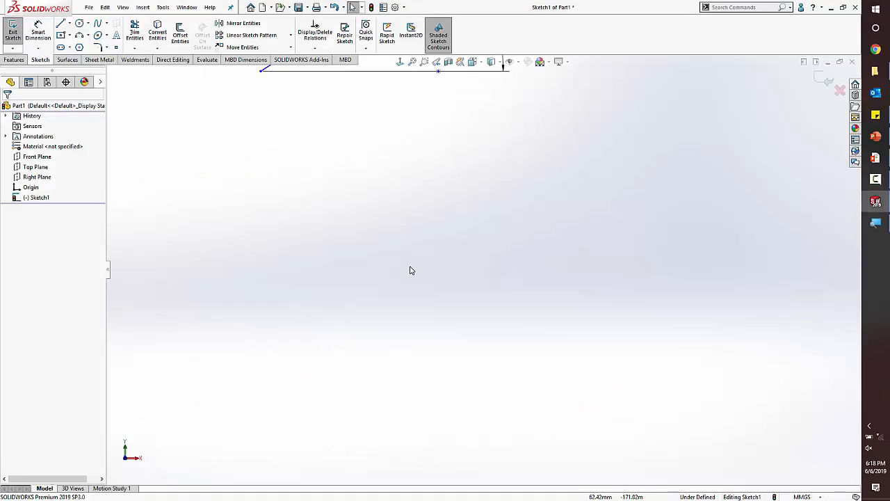
Step: Sketch a circle in the empty area below the angled line
left_click(79, 24)
left_click(321, 218)
left_click(358, 254)
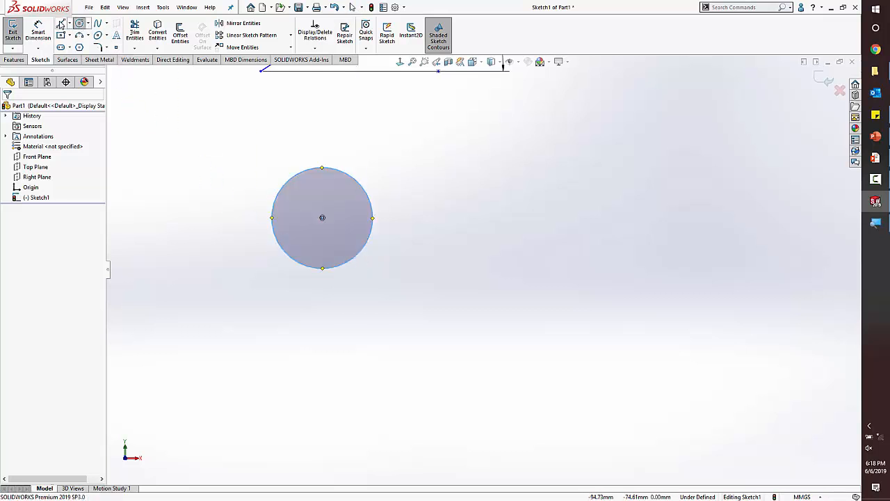
Step: Sketch a horizontal line beside the circle and close it into a semicircle with a tangent arc of about 51 mm radius
key("l")
left_click(471, 248)
left_click(668, 251)
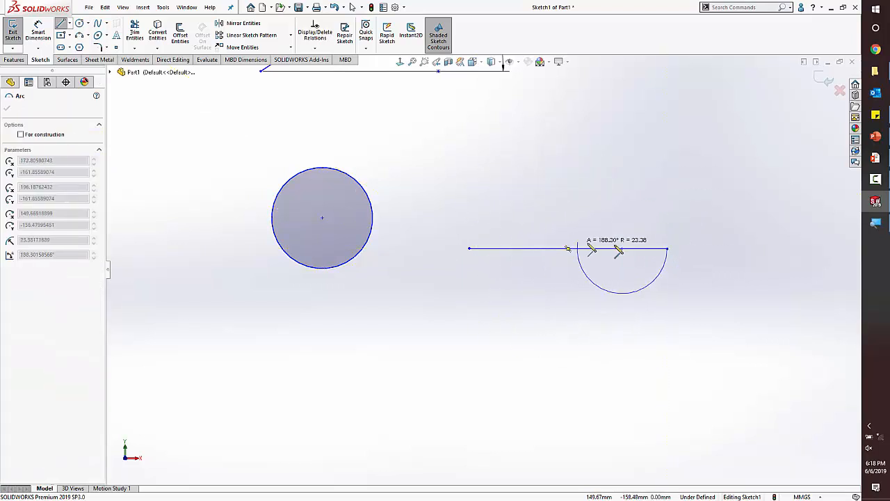
left_click(471, 248)
key("Escape")
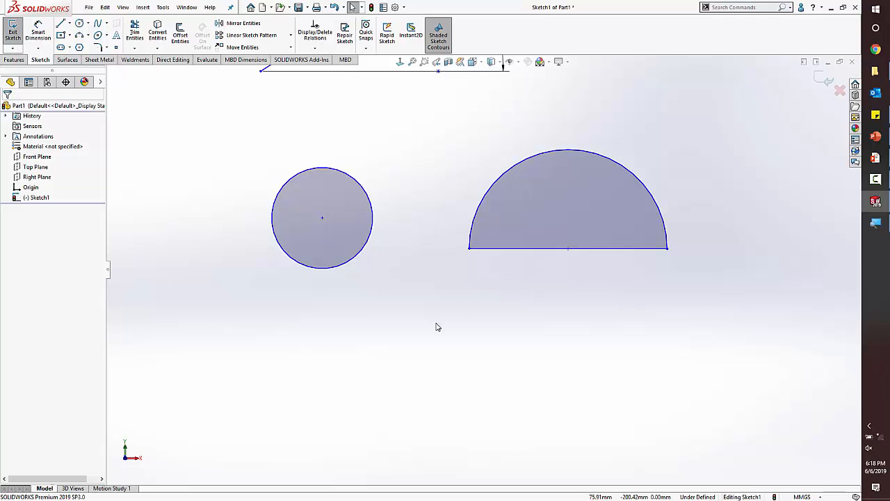
right_click(497, 181)
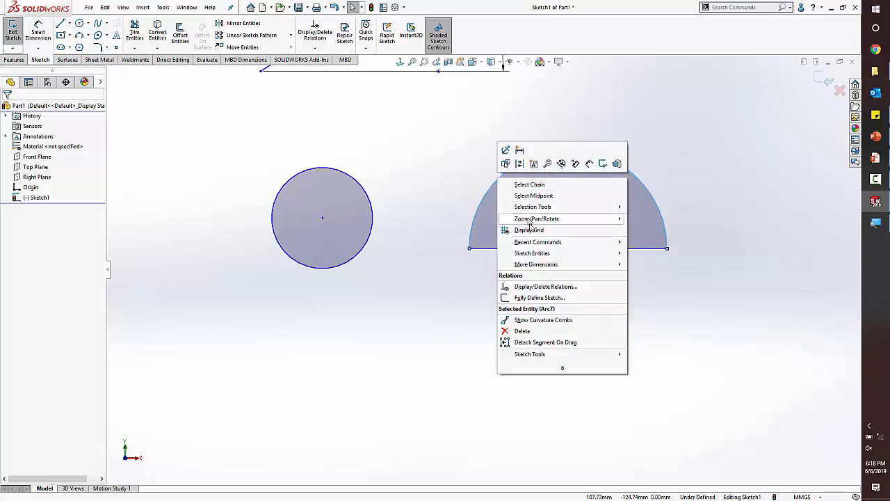
mouse_move(555, 355)
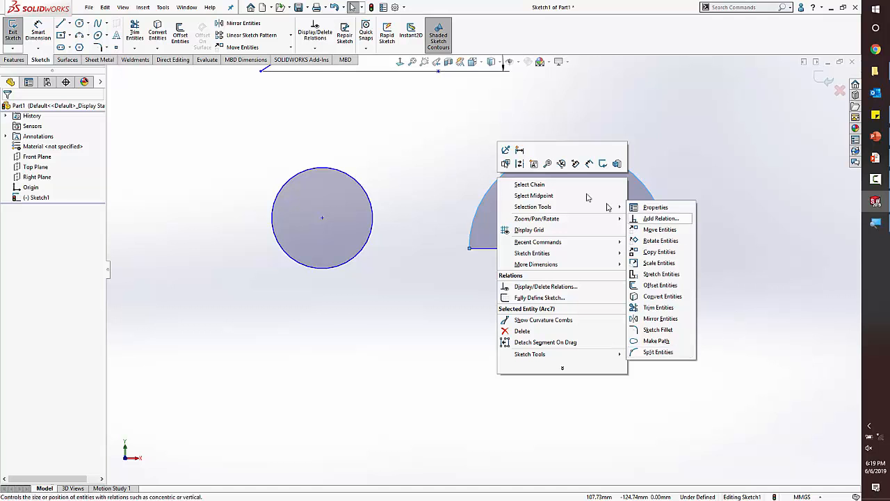
left_click(16, 61)
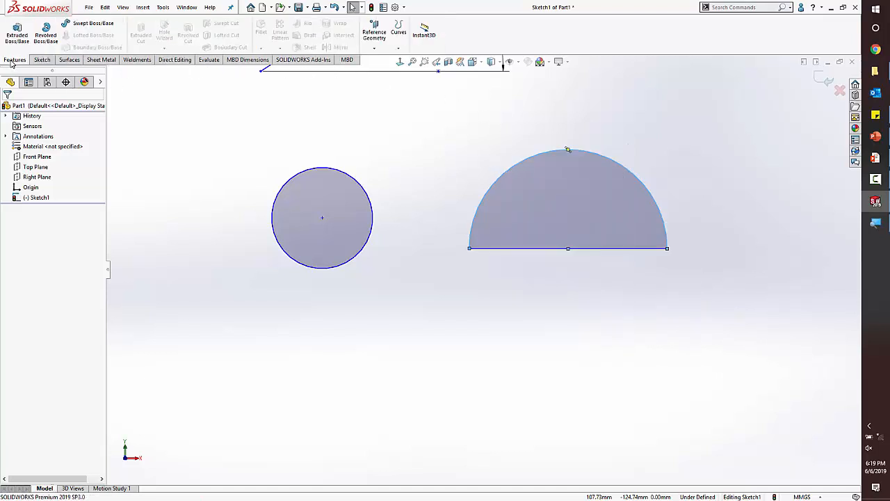
left_click(398, 48)
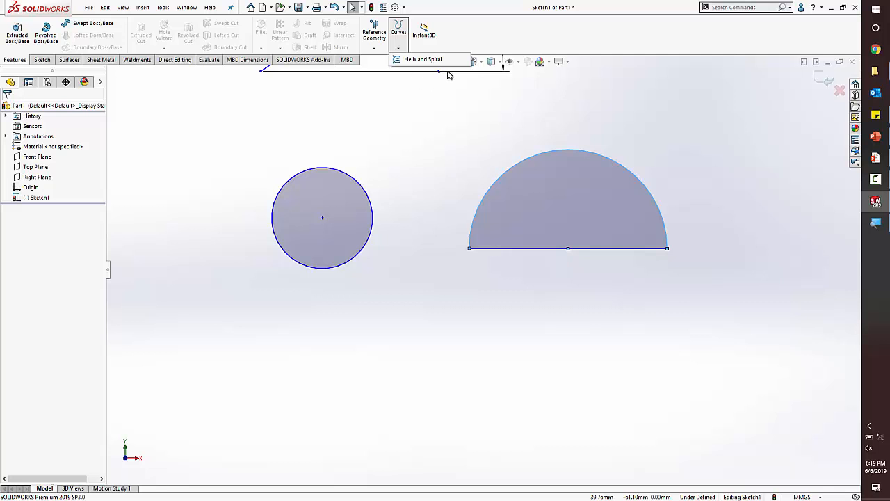
Step: Split the semicircle's arc into three segments with Split Entities, at one point on its upper left and one on its upper right
right_click(600, 159)
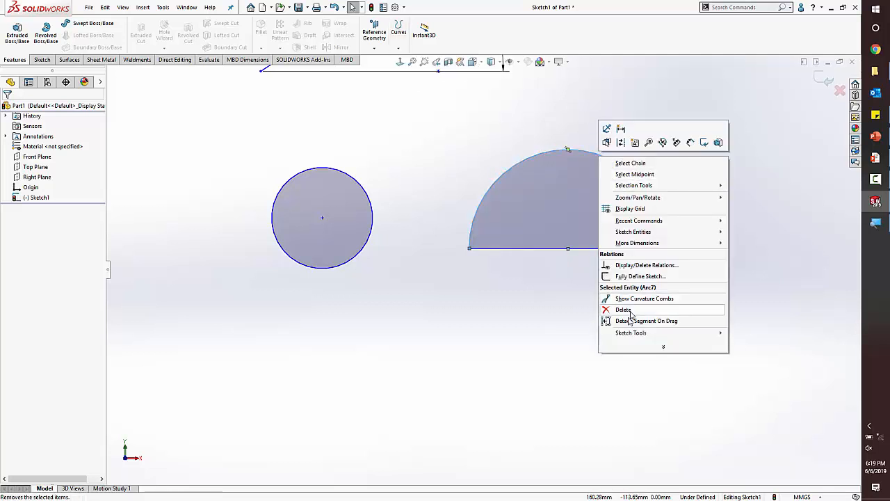
mouse_move(632, 334)
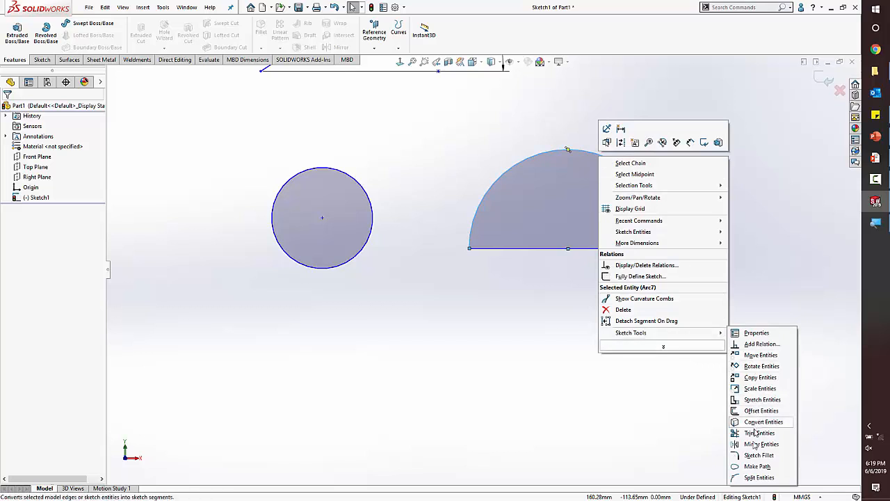
left_click(754, 478)
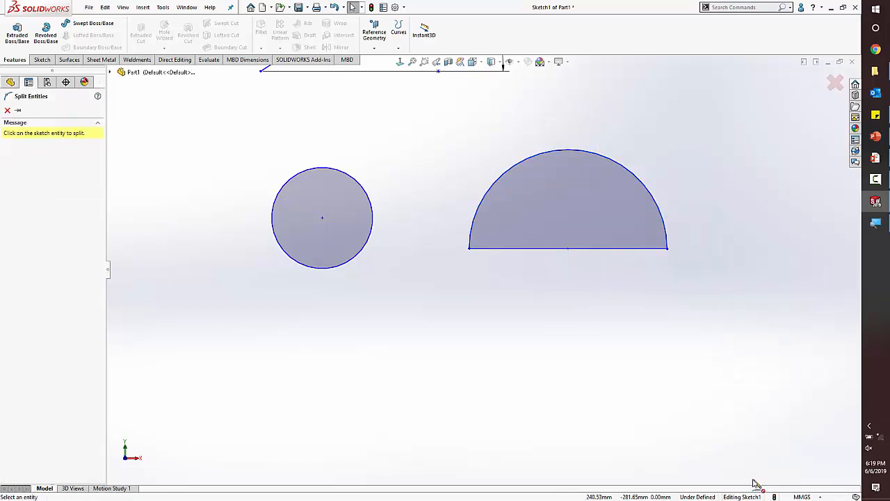
scroll(570, 142, "up", 2)
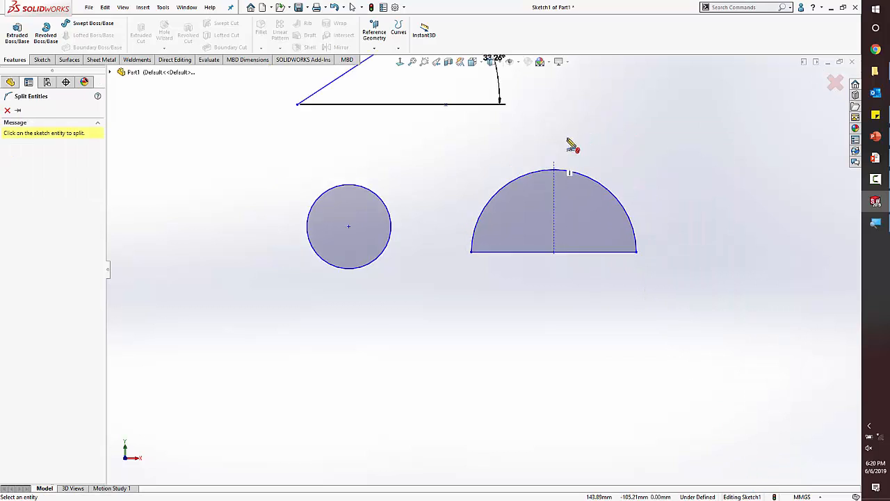
scroll(568, 213, "down", 2)
key("space")
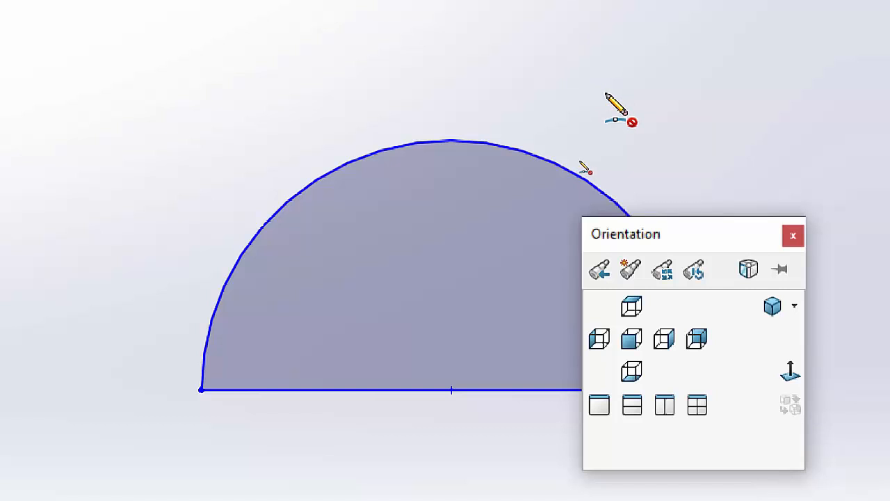
left_click(307, 184)
key("Escape")
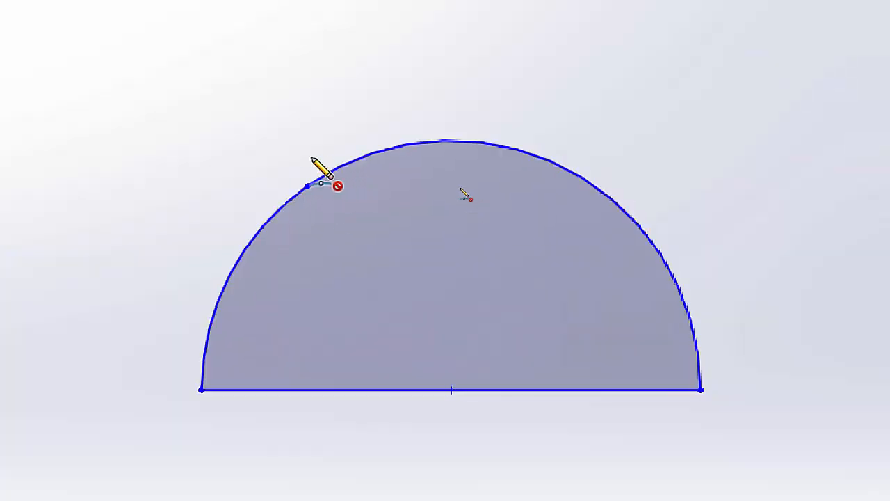
left_click(611, 200)
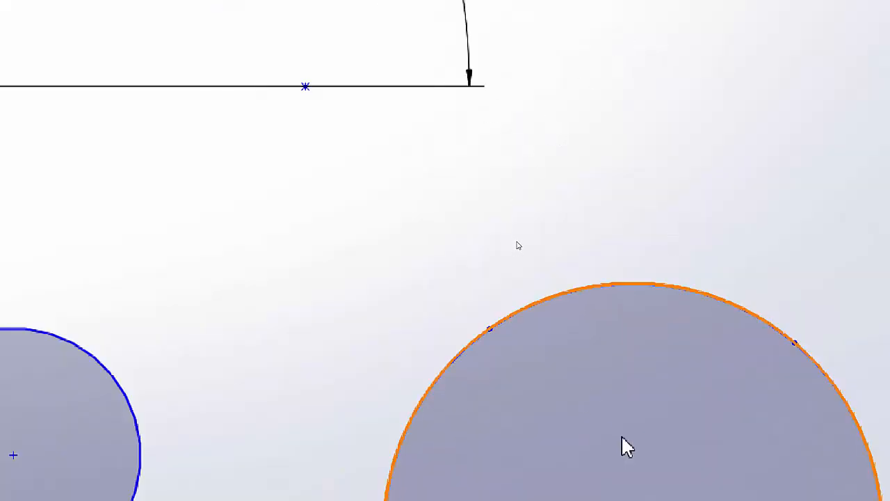
left_click(441, 292)
key("Escape")
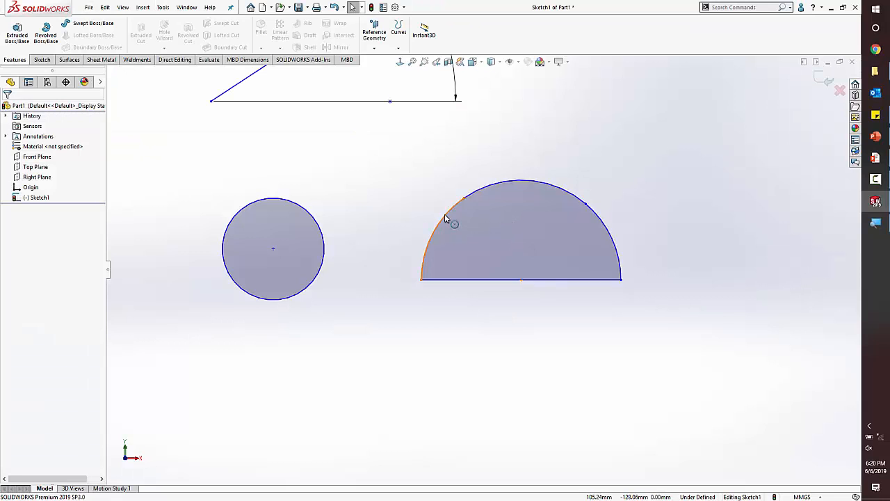
Step: Select the split arc segments and examine the right segment's existing relations and parameters
left_click(445, 217)
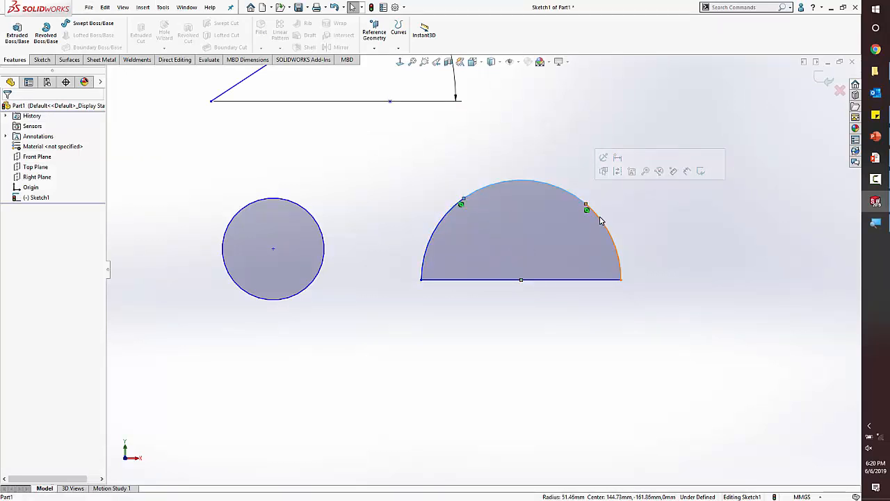
left_click(602, 221)
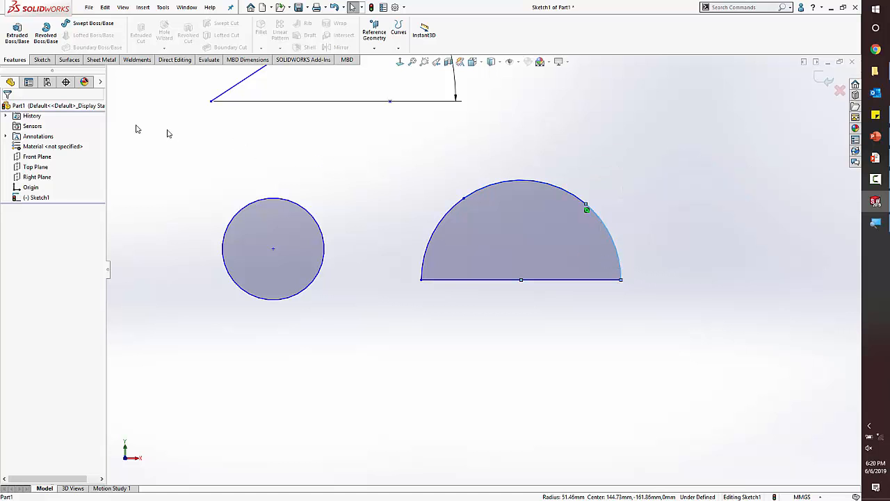
left_click(28, 82)
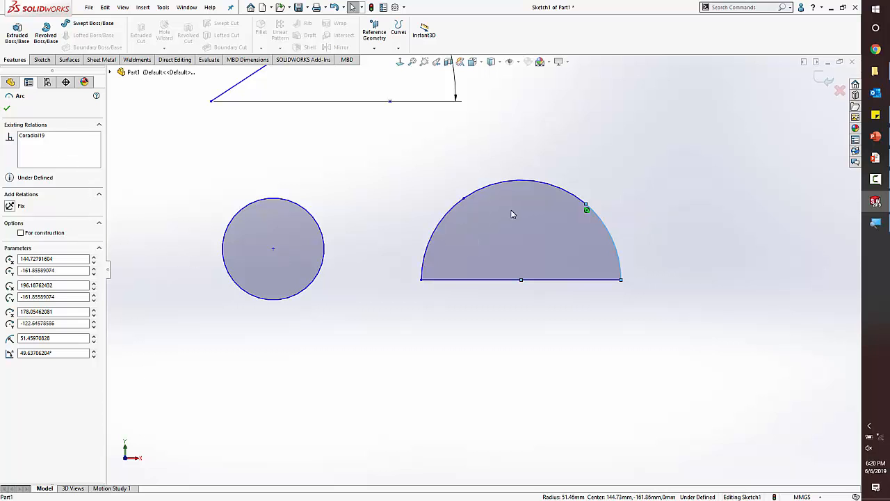
left_click(458, 346)
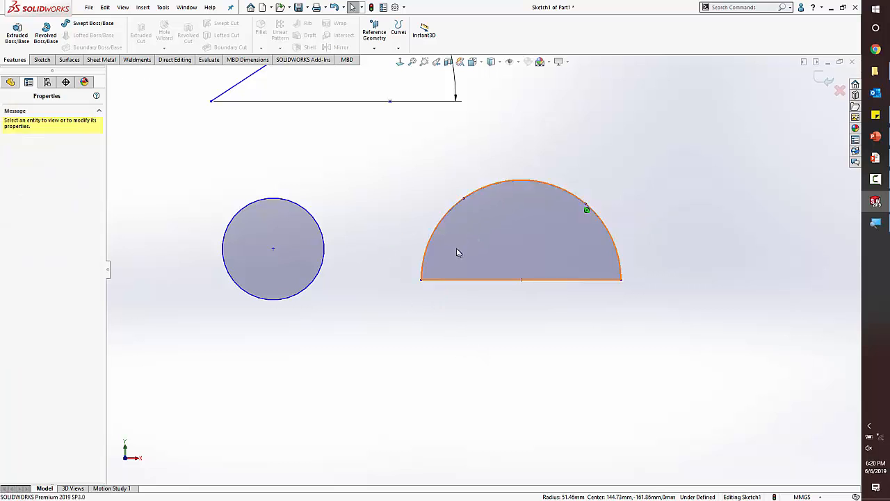
Step: Sketch a small square center rectangle below the semicircle
left_click(42, 59)
left_click(62, 35)
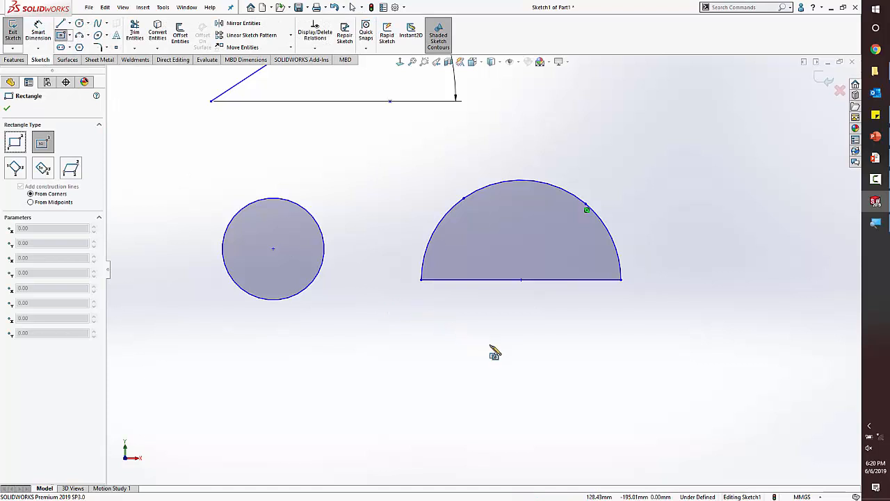
left_click_drag(482, 320, 551, 388)
key("Escape")
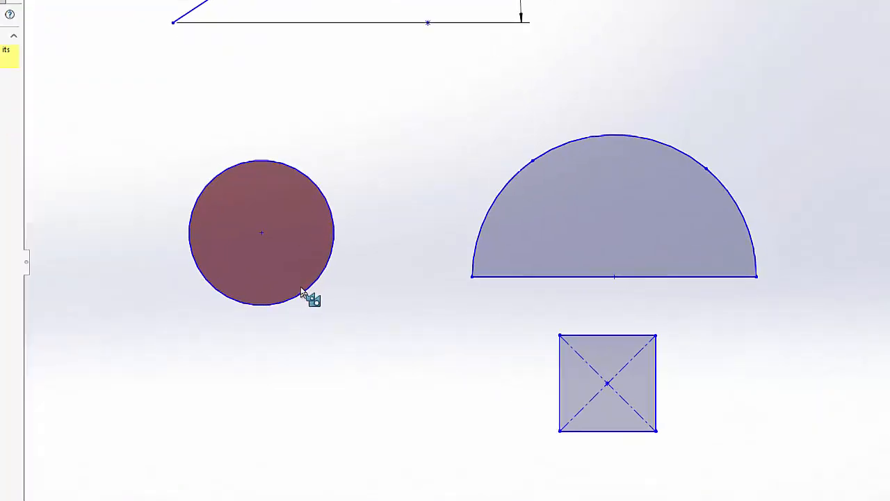
Step: Split the circle into two arcs with Split Entities, at one point near its top and one on its right side
right_click(308, 293)
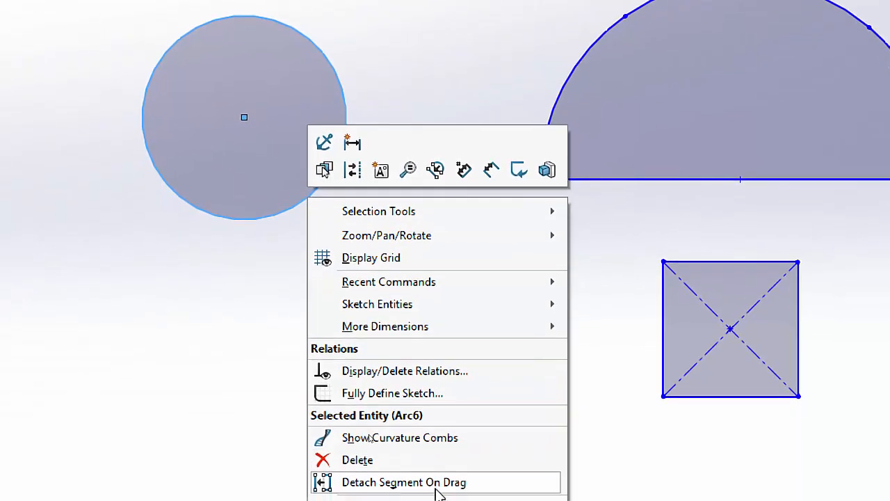
mouse_move(434, 453)
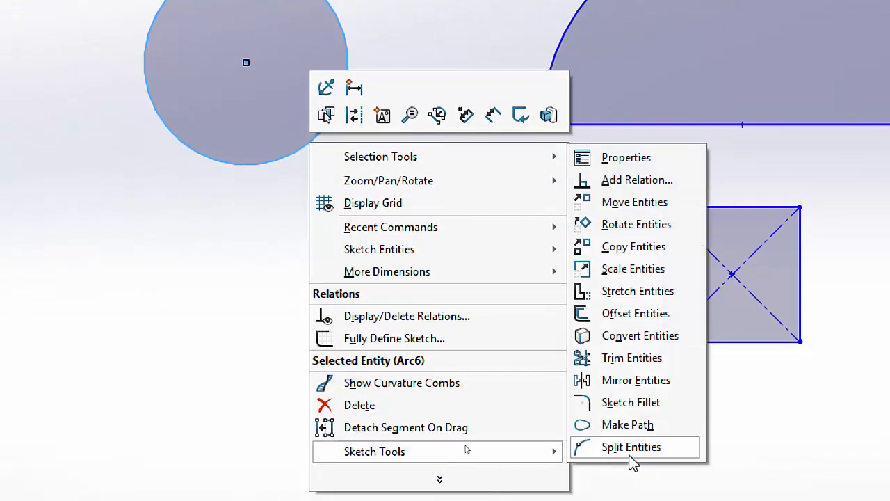
left_click(630, 454)
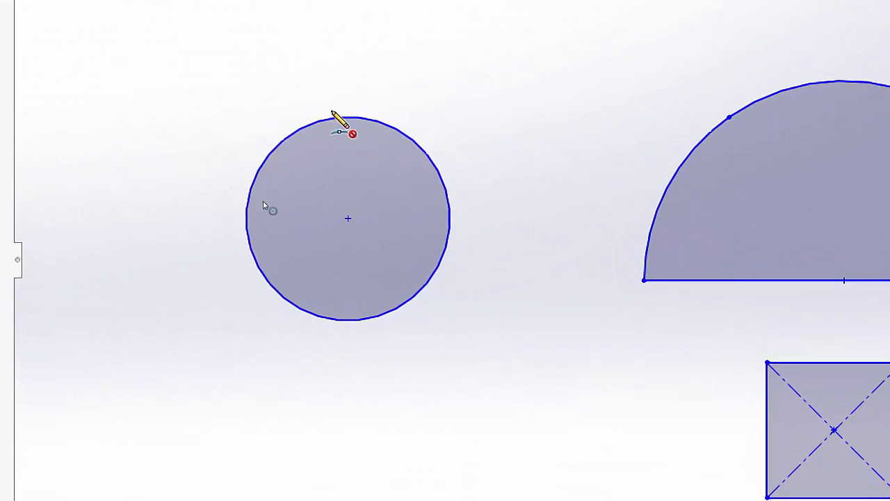
scroll(319, 121, "down", 3)
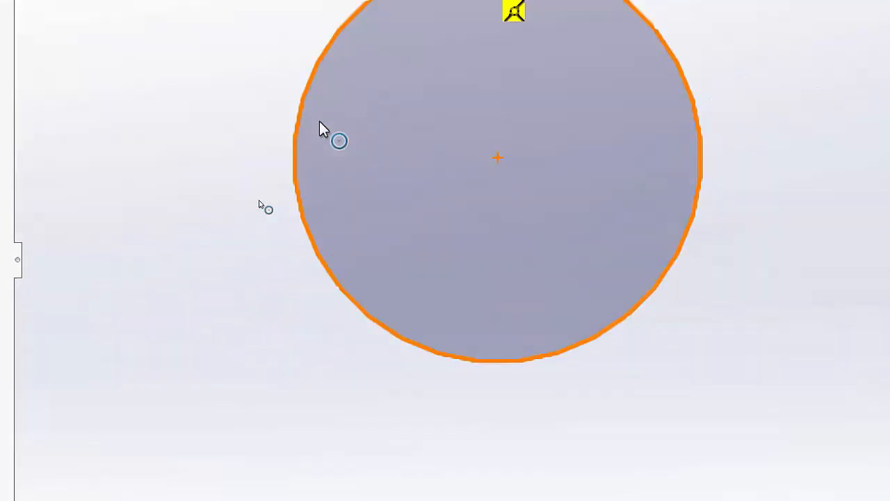
left_click(319, 121)
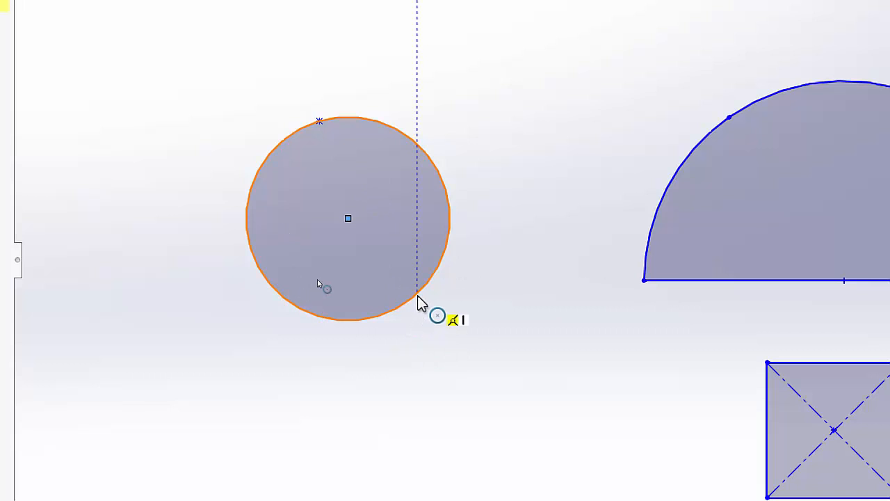
left_click(447, 239)
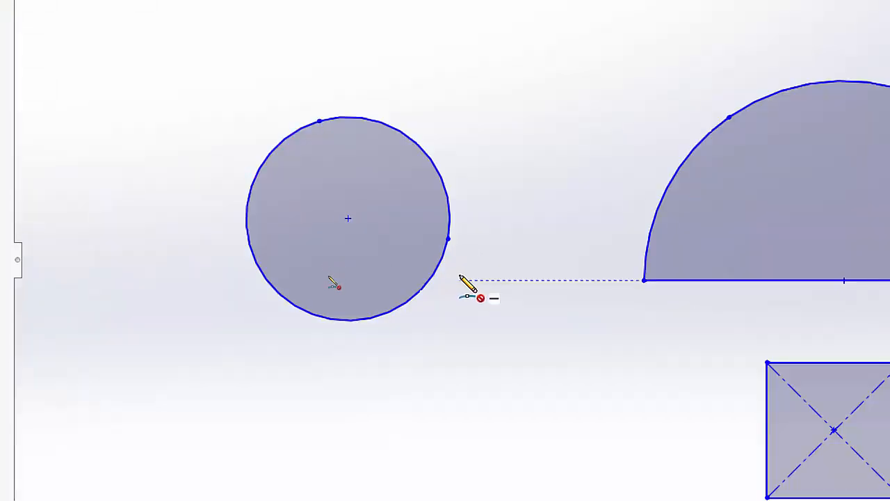
key("Escape")
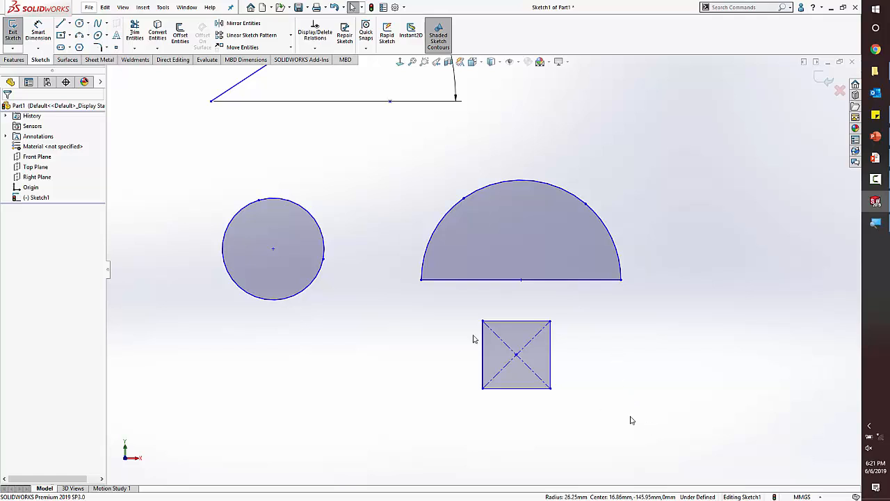
Step: Delete the split circle, the semicircle and the center rectangle from the sketch
left_click_drag(652, 427, 206, 154)
key("Delete")
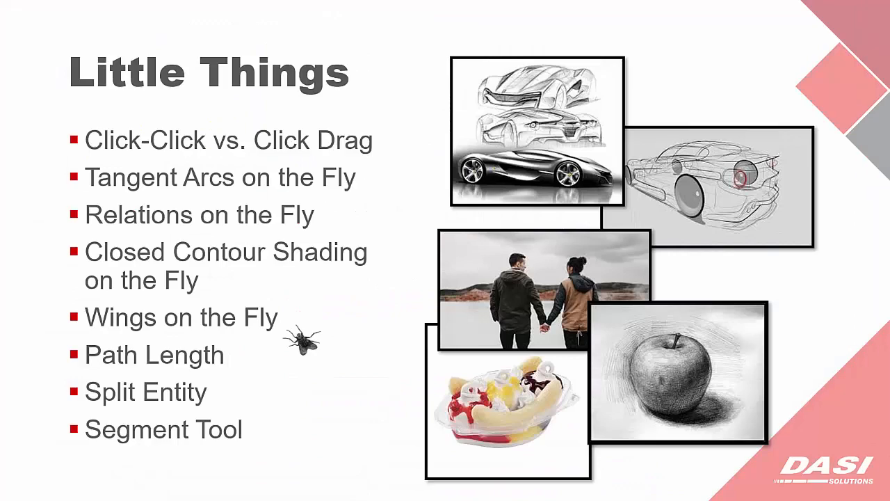
key("Right")
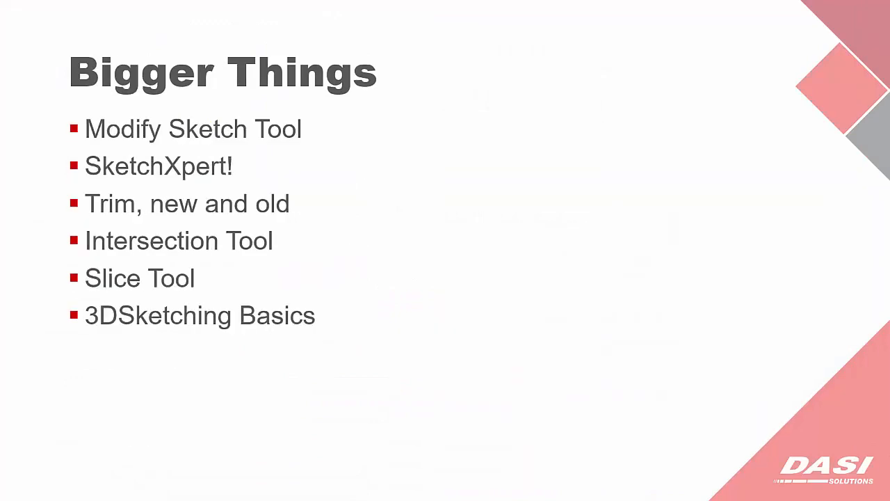
key("Left")
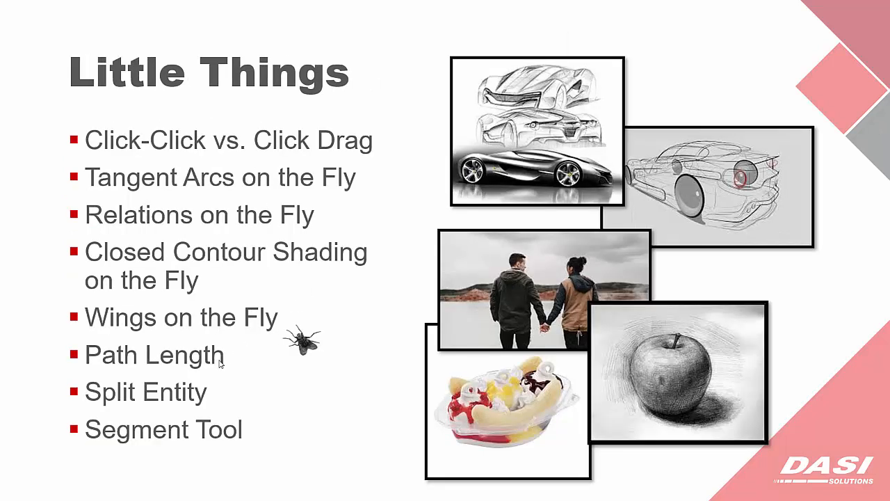
key("alt+Tab")
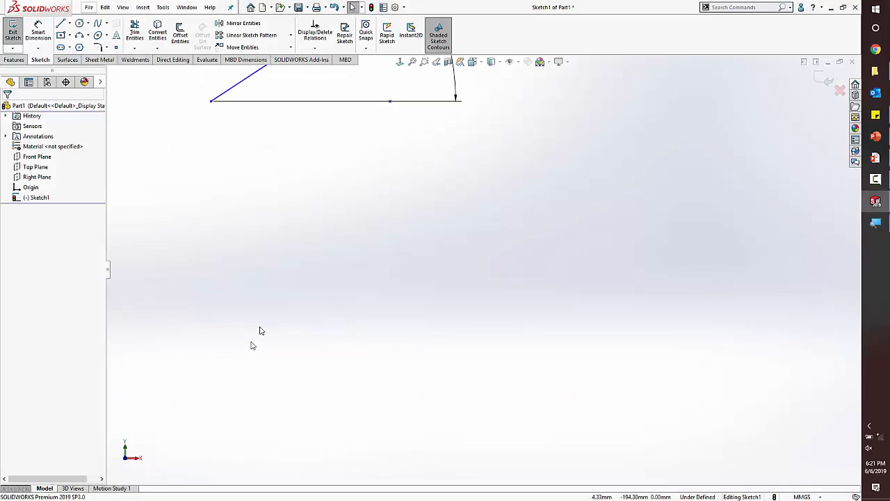
Step: Sketch a slightly inclined line about 146 mm long in the empty area below the dimensioned profile
right_click_drag(473, 271, 422, 261)
left_click_drag(381, 228, 665, 216)
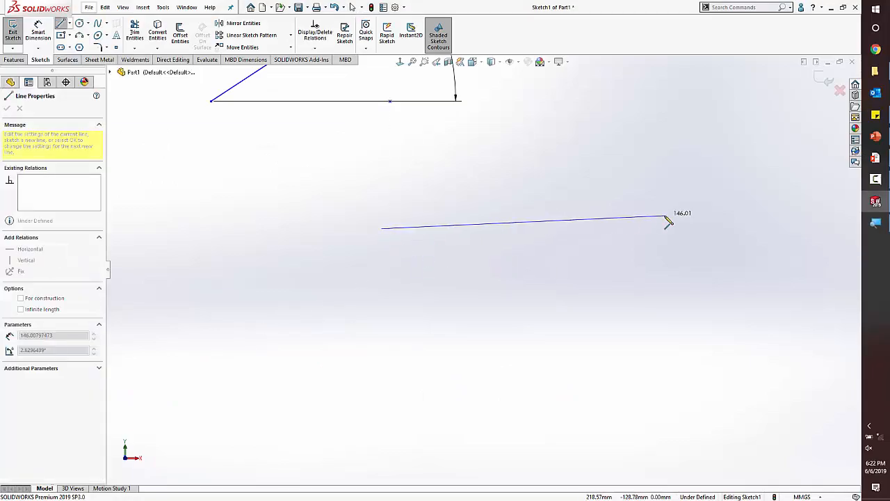
key("Escape")
Step: Split the inclined line into four segments with Split Entities, at three points spread along its length
right_click(633, 221)
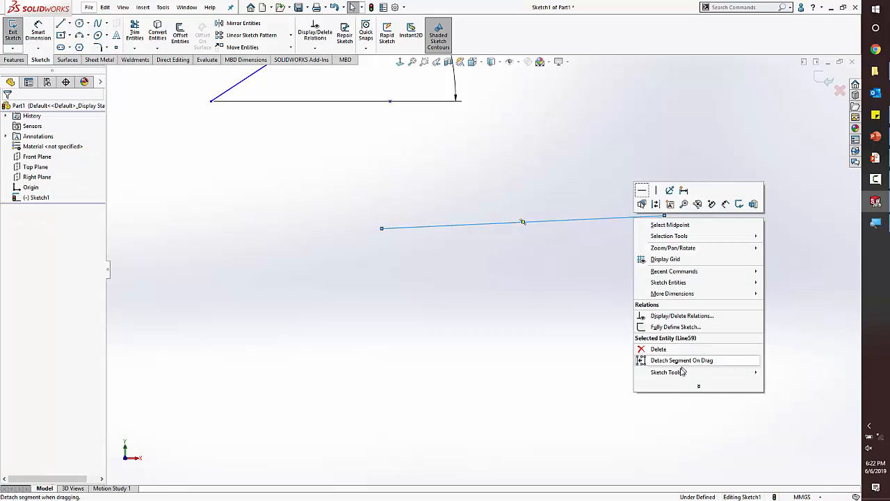
mouse_move(702, 374)
left_click(769, 370)
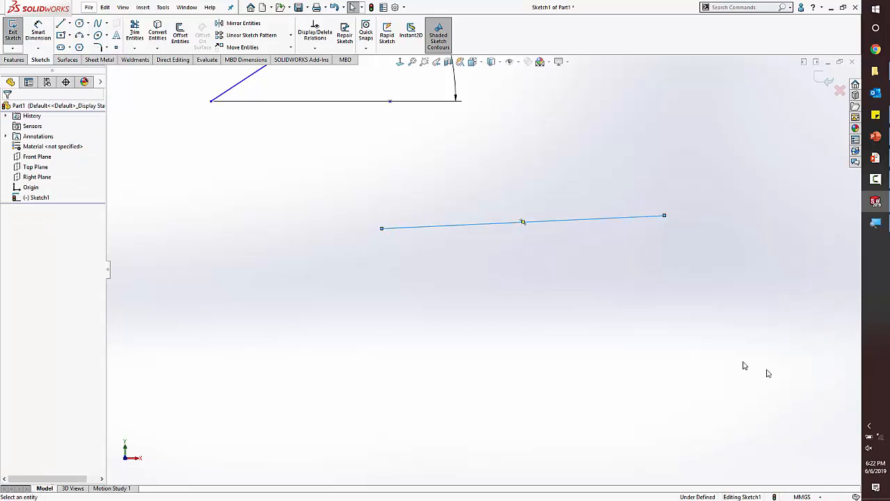
left_click(443, 225)
left_click(521, 222)
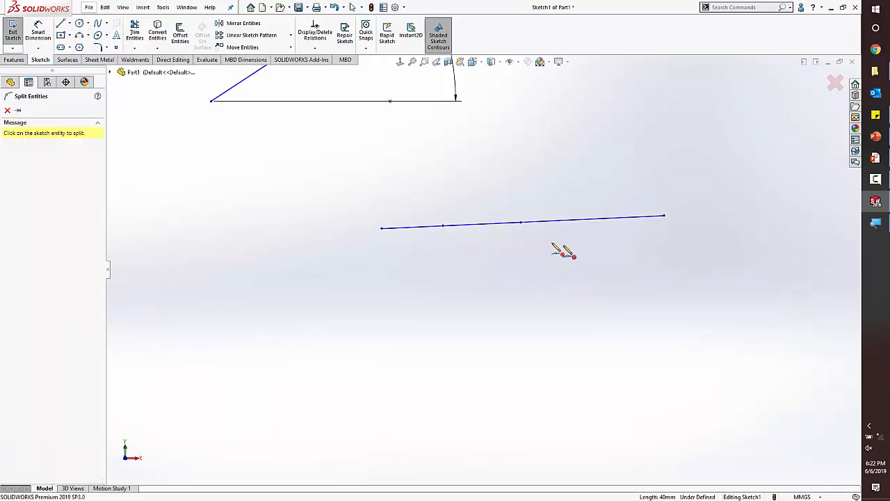
left_click(592, 220)
key("Escape")
Step: Select all segments of the split inclined line
left_click_drag(312, 155, 758, 258)
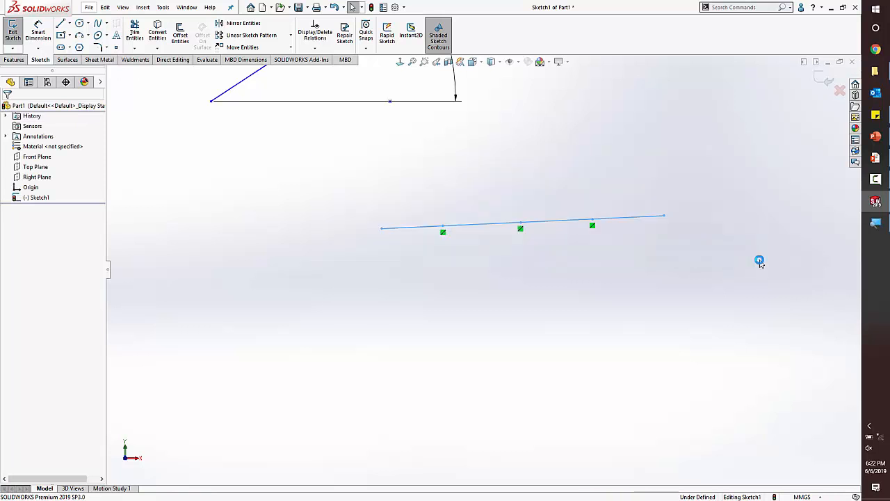
Step: Show the properties of the selected line segments, clear the selection and stretch the split line outward by its lower end
left_click(47, 82)
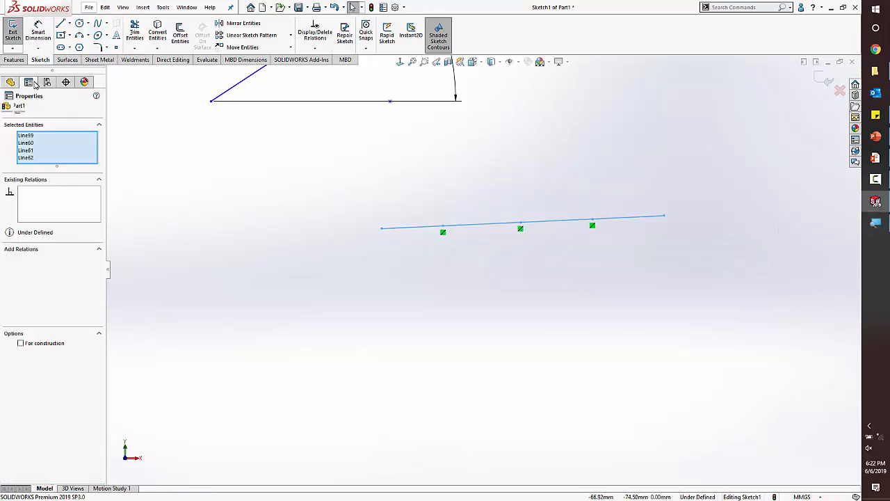
left_click(200, 323)
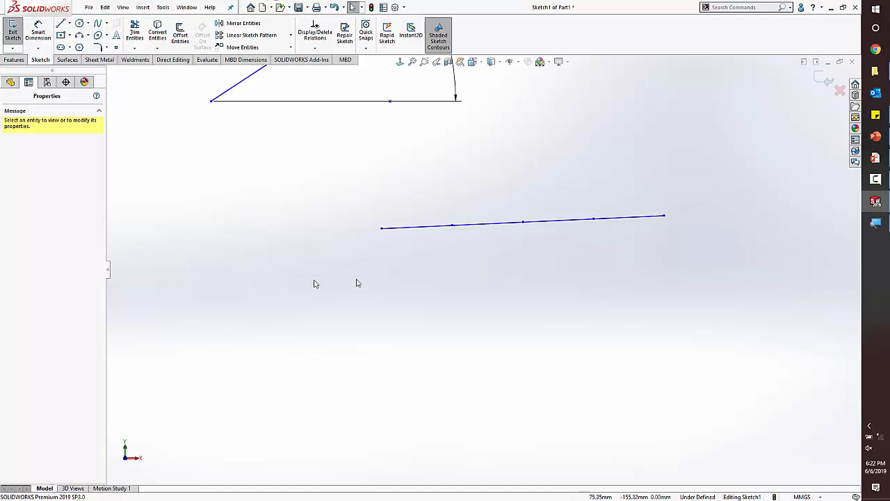
left_click_drag(382, 228, 328, 232)
key("Escape")
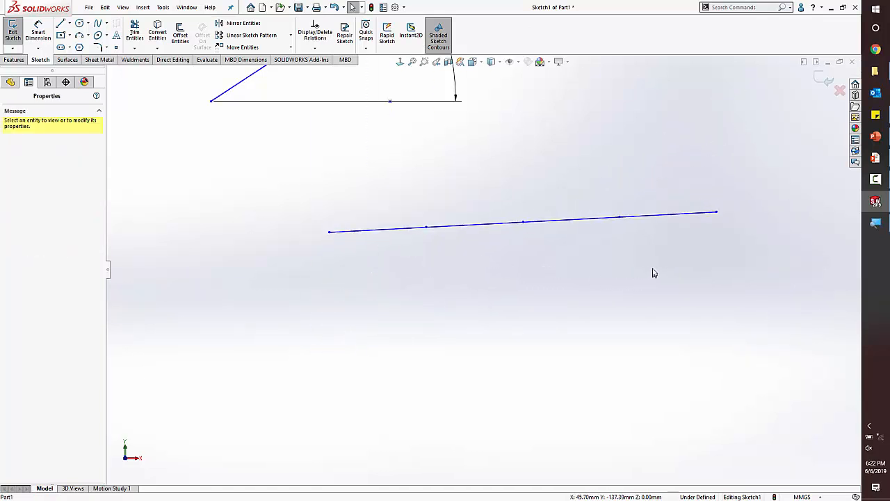
Step: Delete all segments of the split line
left_click_drag(653, 273, 407, 183)
key("Delete")
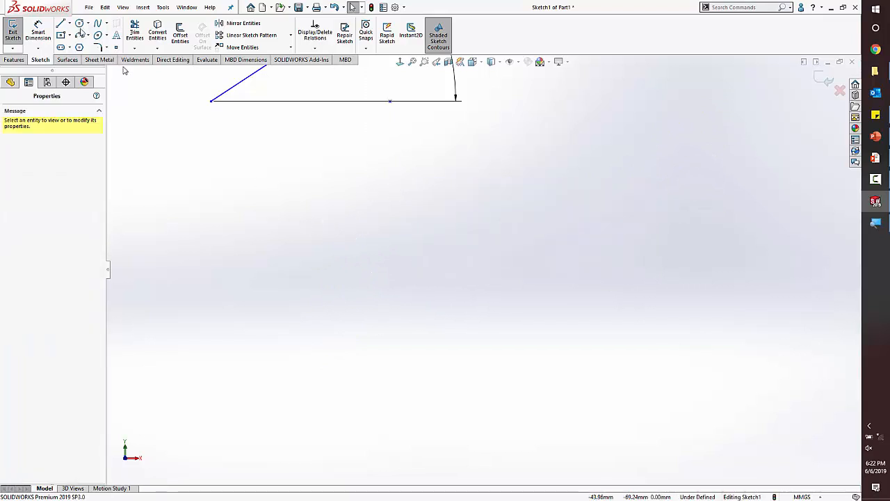
Step: Sketch a circle with a radius of about 25 mm in the empty area below the existing geometry
left_click(79, 25)
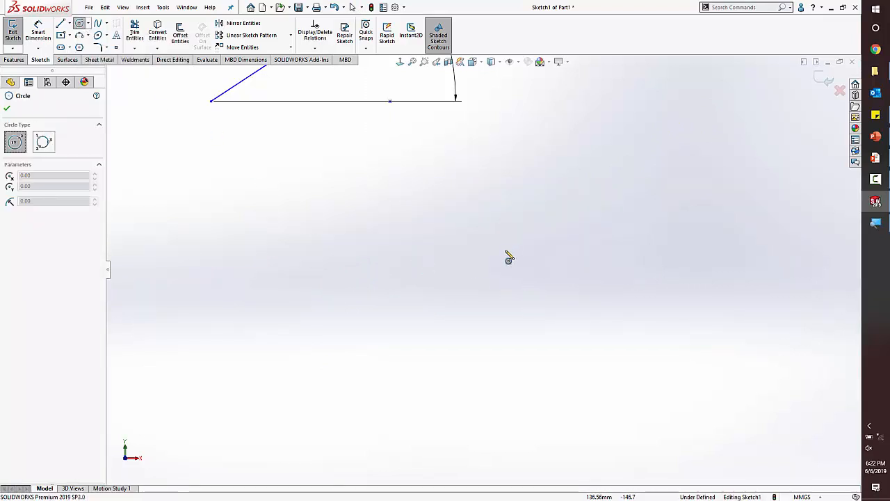
left_click(505, 249)
left_click(549, 281)
key("Escape")
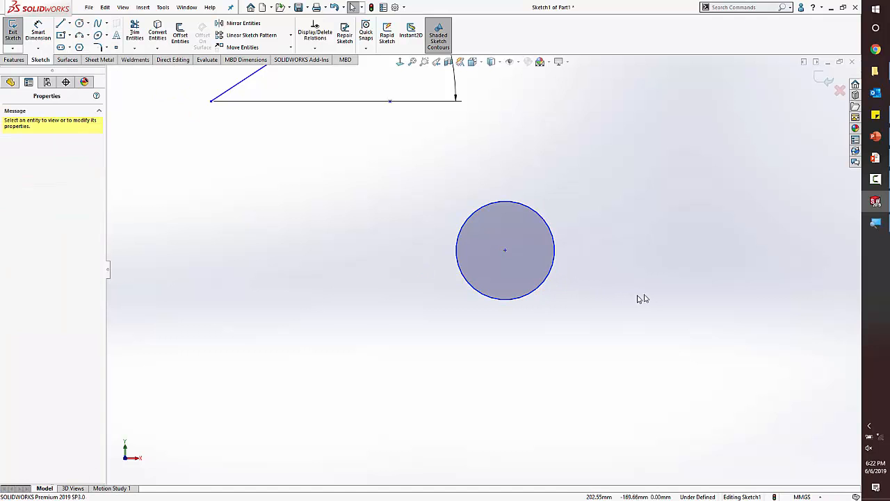
key("l")
left_click(531, 207)
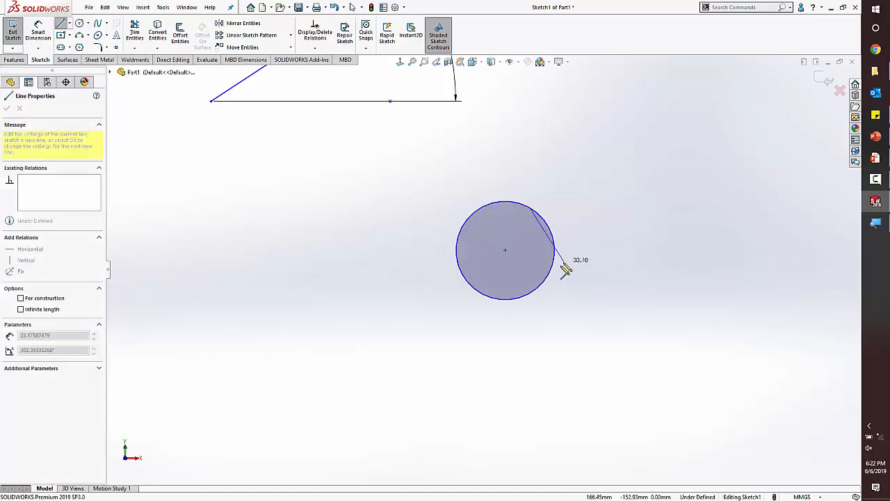
key("Escape")
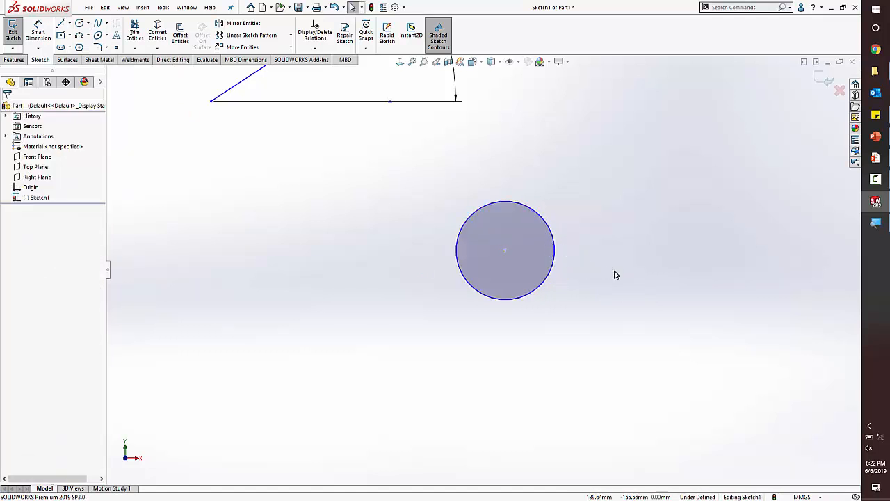
Step: Split the circle into four arcs with Split Entities, placing four split points around its circumference
right_click(550, 275)
left_click(701, 427)
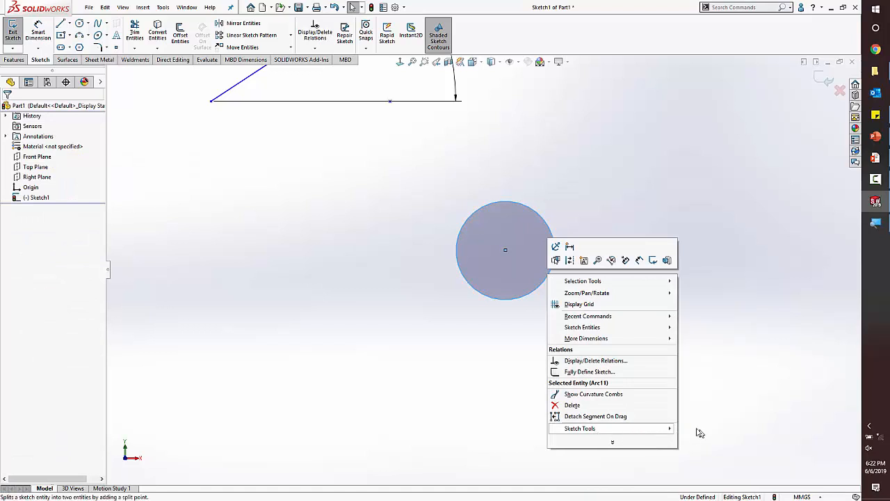
left_click(524, 205)
left_click(550, 271)
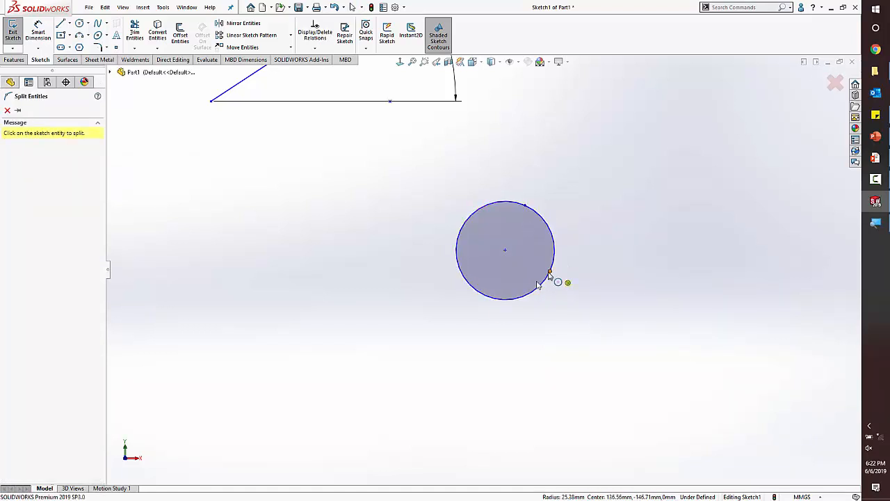
left_click(479, 295)
left_click(464, 226)
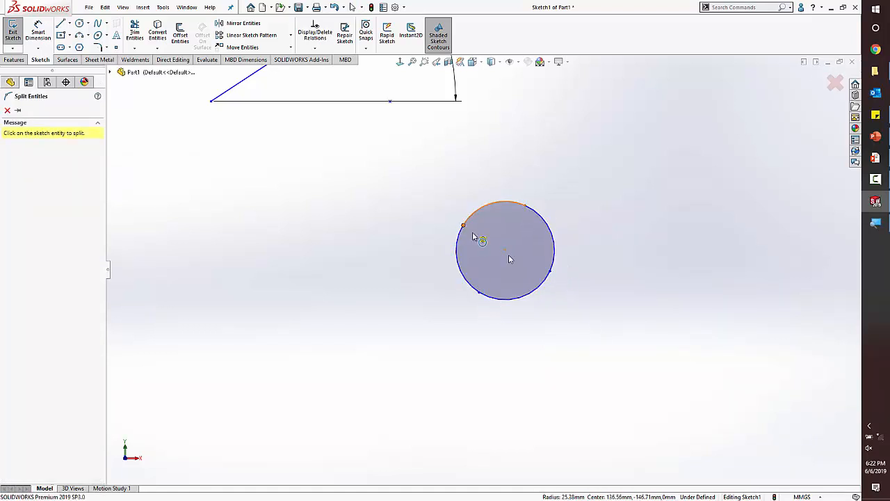
key("Escape")
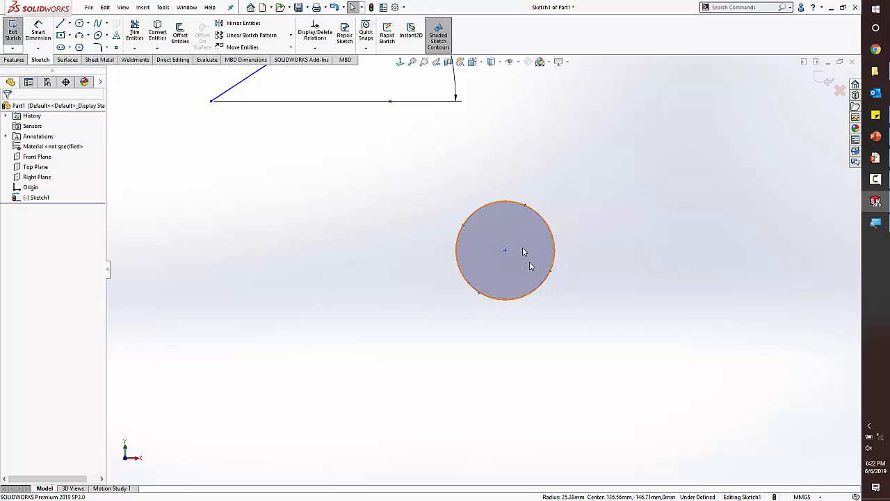
Step: Select the two adjacent upper arcs of the split circle and examine which relations can be added between them
left_click(513, 202)
left_click(539, 217, "ctrl")
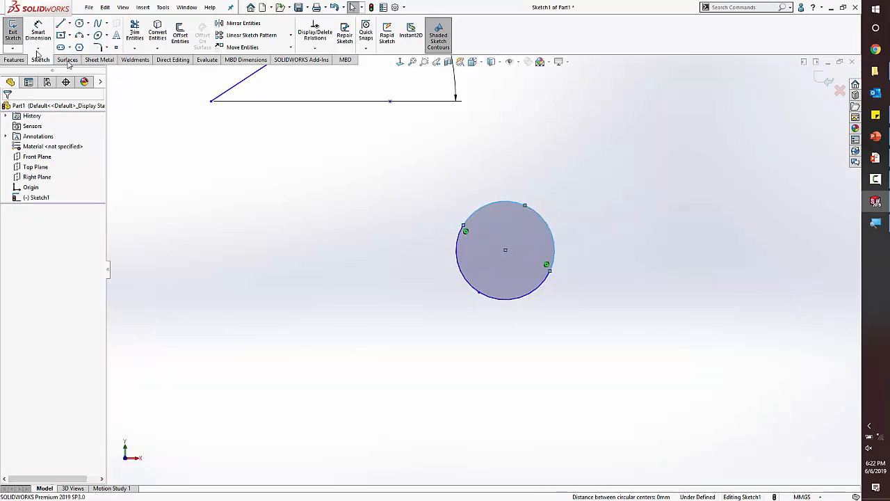
left_click(29, 82)
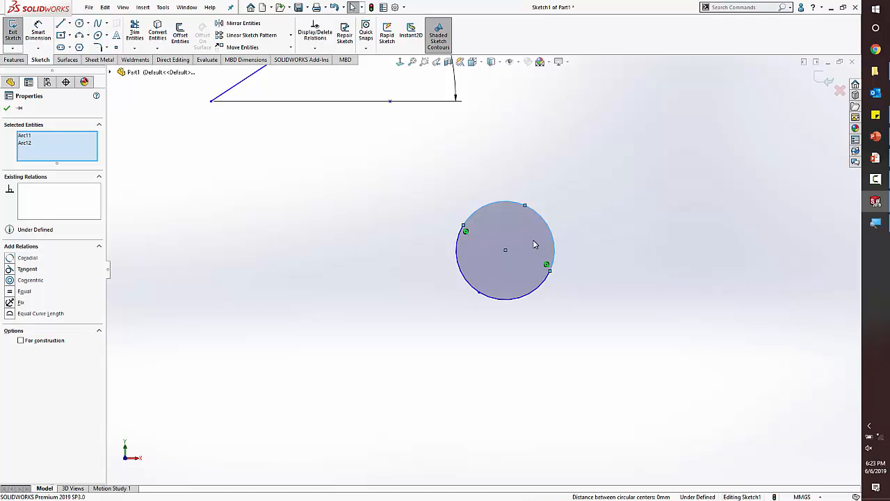
key("Escape")
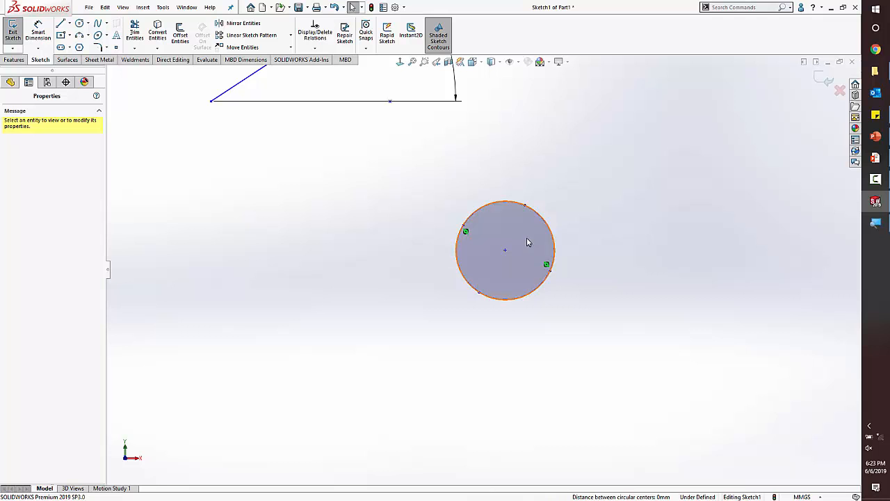
Step: Delete all four arcs of the split circle
left_click_drag(590, 331, 410, 188)
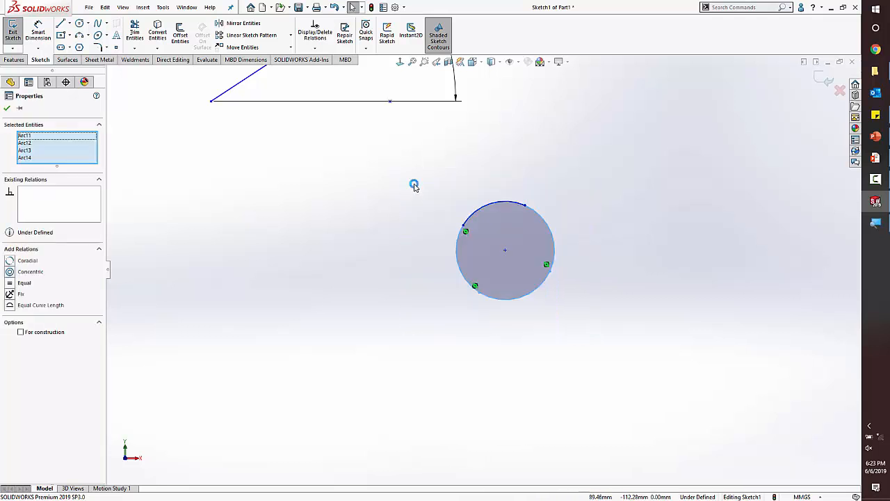
key("Delete")
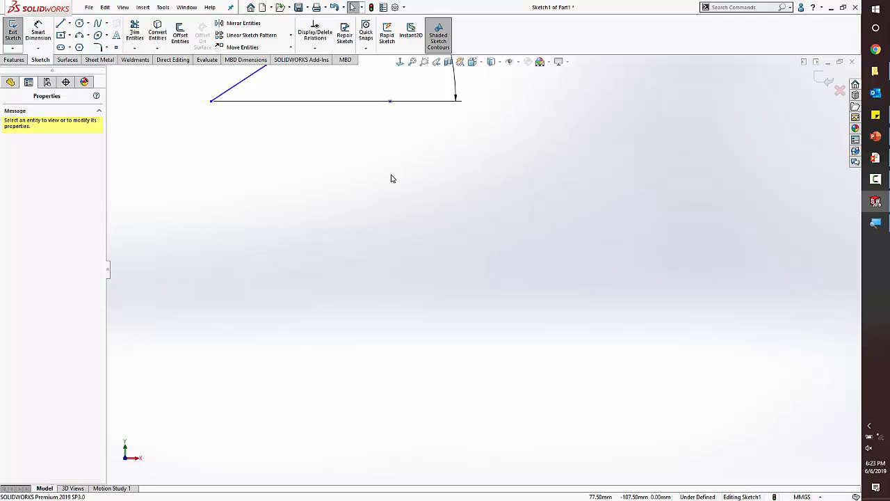
Step: Sketch an angled line about 124 mm long and, beside it, a three-point arc with a radius of about 98 mm
left_click(60, 23)
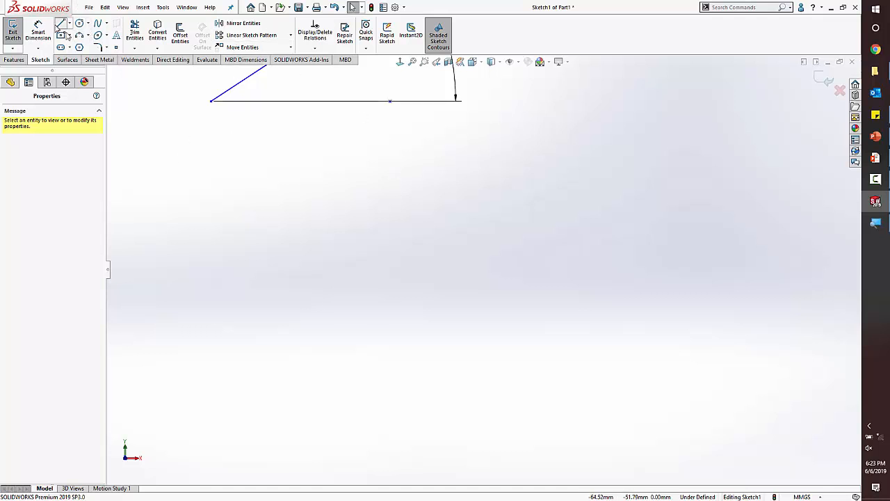
left_click_drag(320, 262, 536, 153)
left_click(80, 37)
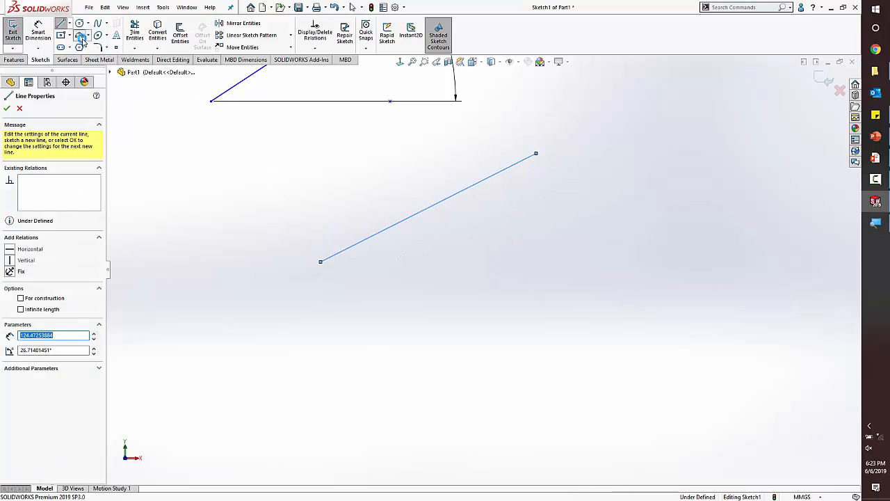
left_click_drag(486, 278, 658, 230)
left_click_drag(553, 259, 700, 207)
left_click(619, 204)
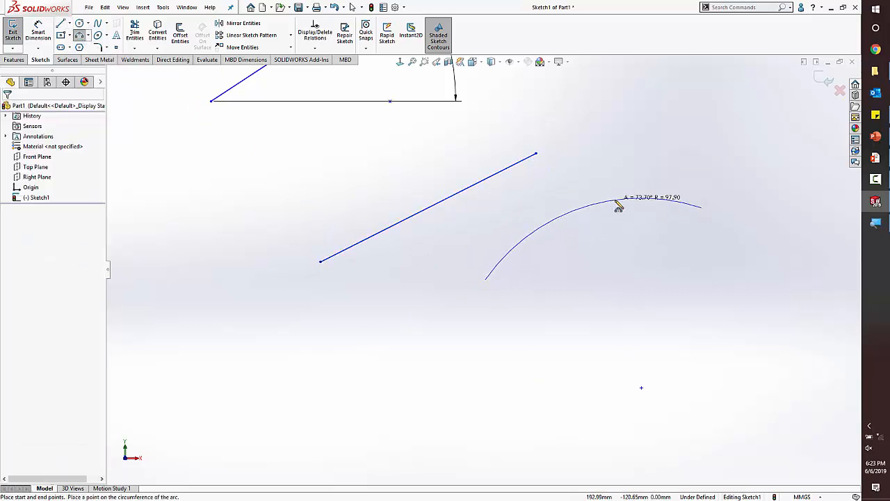
Step: Sketch a circle below the arc's far end, clear of the arc and the line
left_click(79, 23)
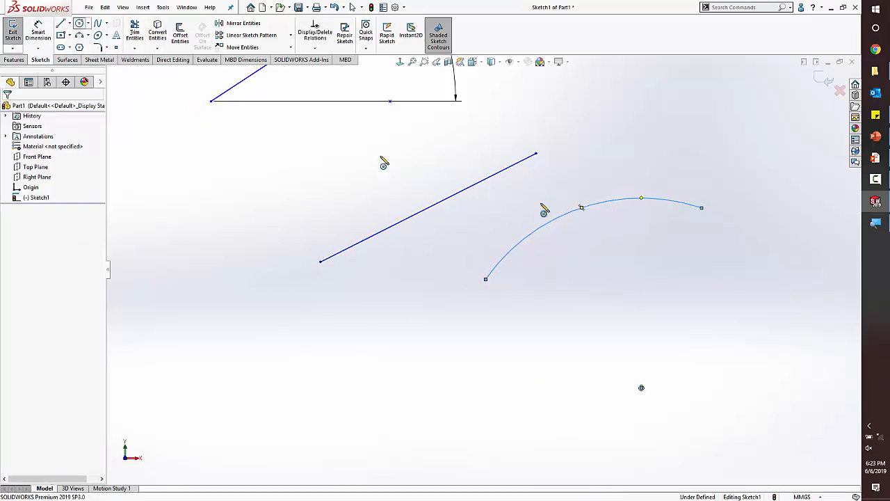
left_click(666, 280)
left_click(701, 300)
key("Escape")
middle_click_drag(672, 280, 592, 288, "ctrl")
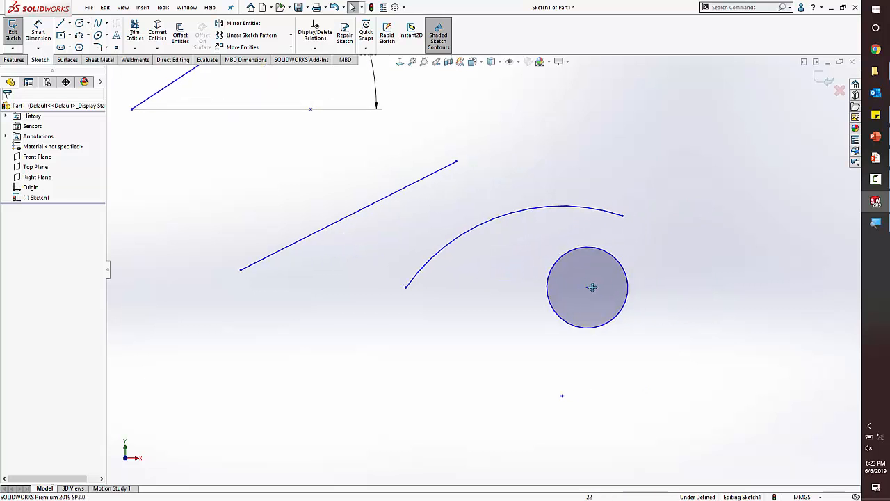
scroll(585, 271, "down", 2)
middle_click_drag(441, 269, 519, 262, "ctrl")
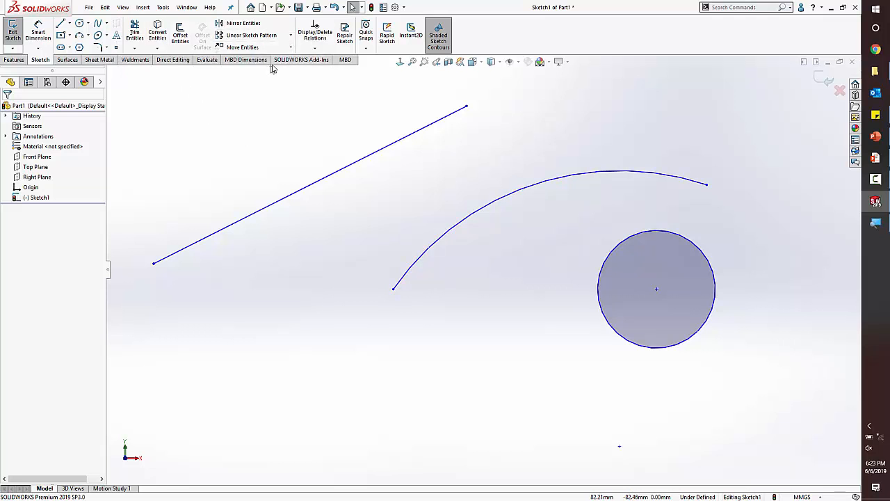
Step: Search the commands for "seg" and look up where the Segment tool is located among the sketch tools
left_click(290, 49)
left_click(290, 50)
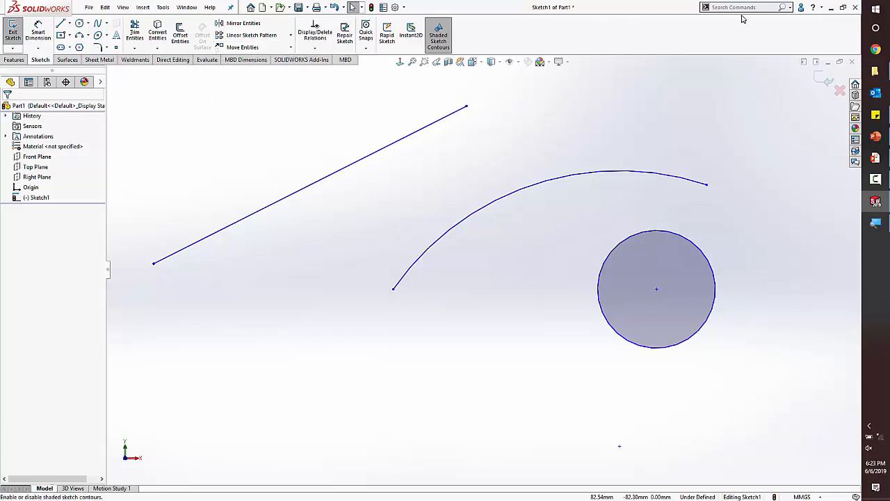
scroll(742, 19, "up", 1)
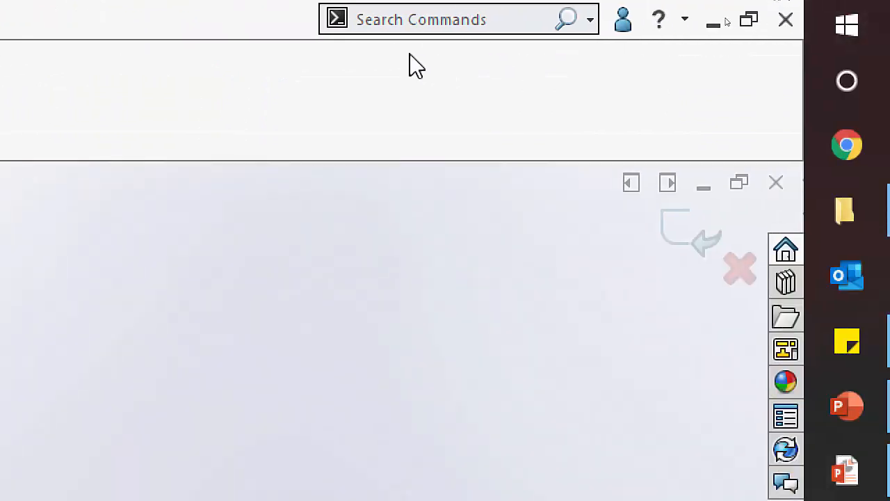
left_click(390, 21)
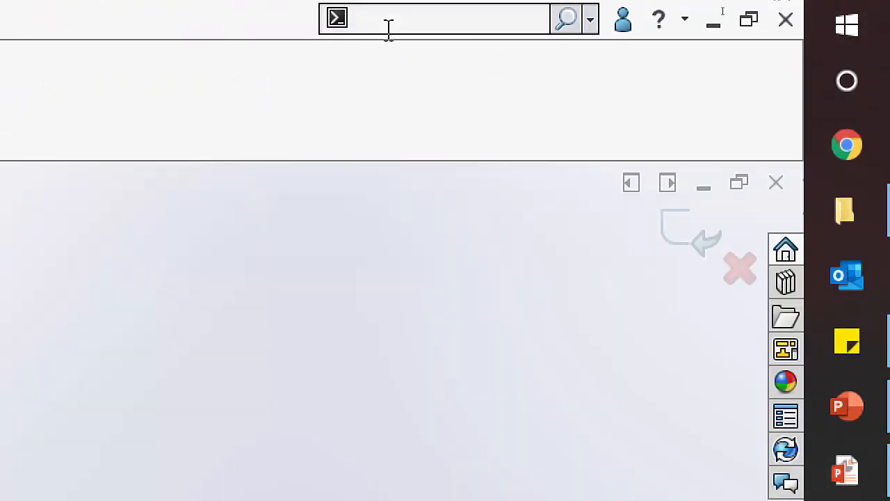
type("seg")
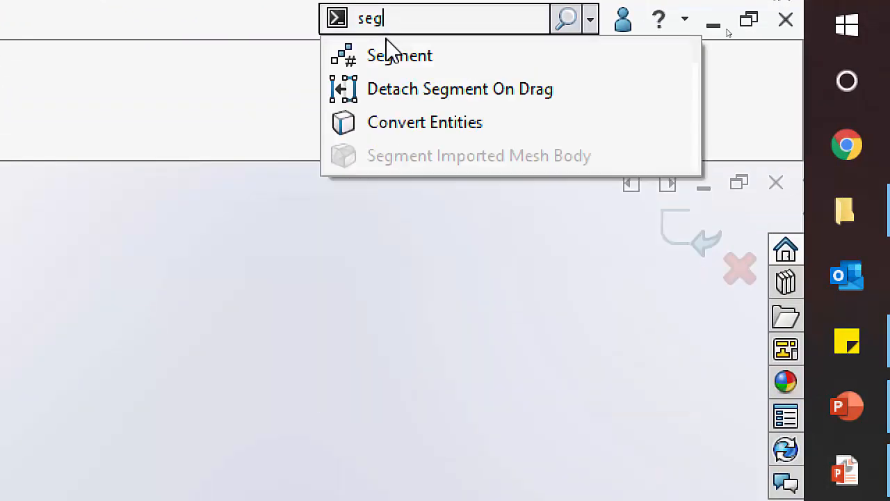
left_click(408, 100)
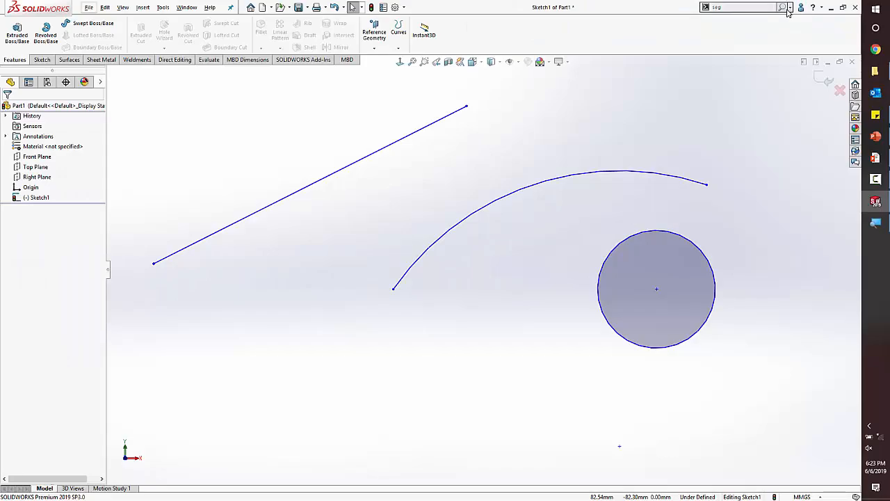
left_click(783, 8)
left_click(816, 22)
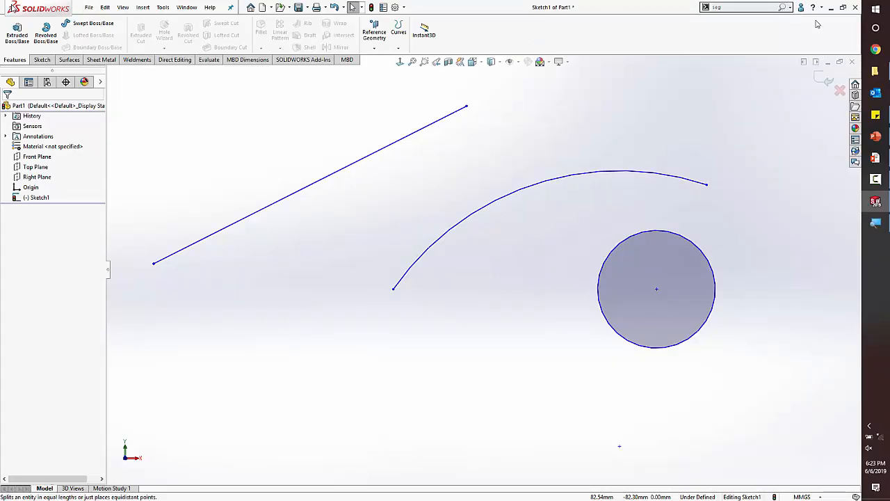
left_click(163, 7)
mouse_move(217, 259)
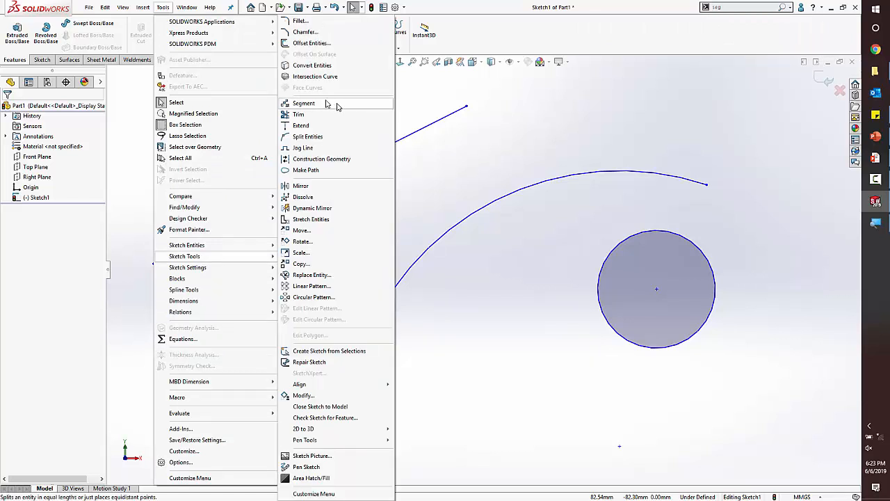
left_click(764, 31)
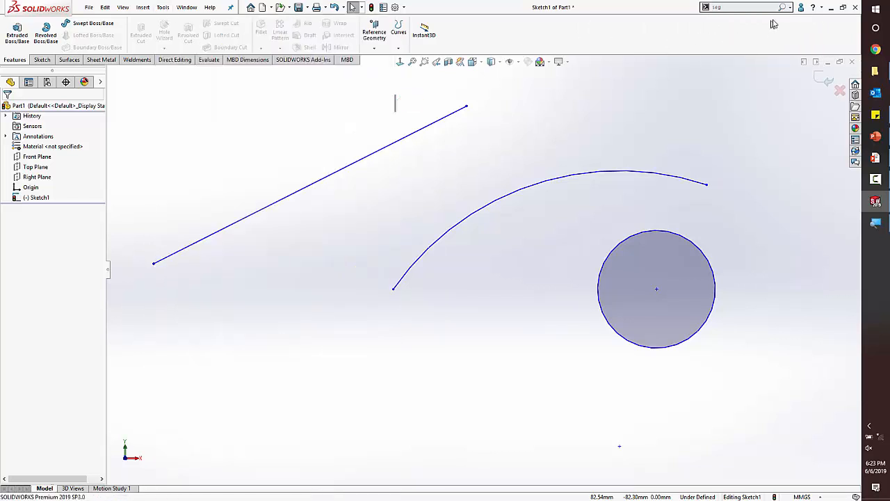
Step: Add the Segment command from the "seg" search results to the Features command set, after Instant3D
left_click(782, 8)
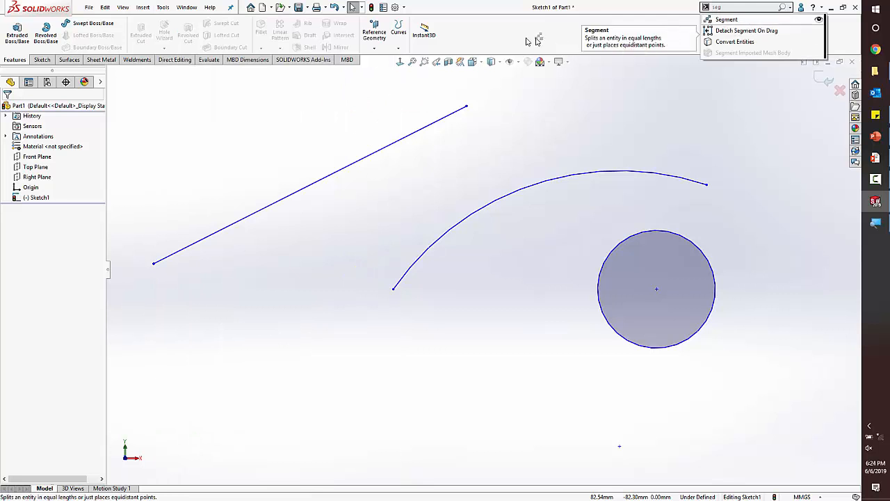
left_click_drag(494, 40, 478, 41)
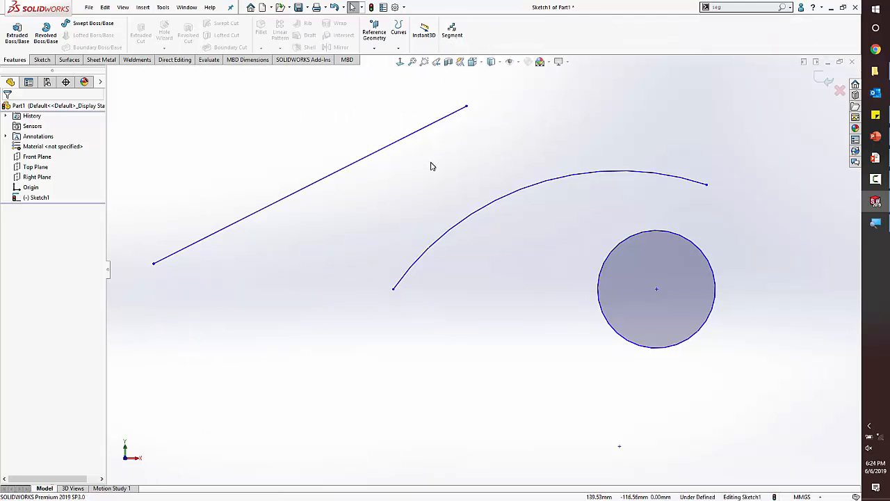
Step: Place 3 equidistant sketch points along the angled line with the Segment tool
left_click(417, 130)
left_click(452, 28)
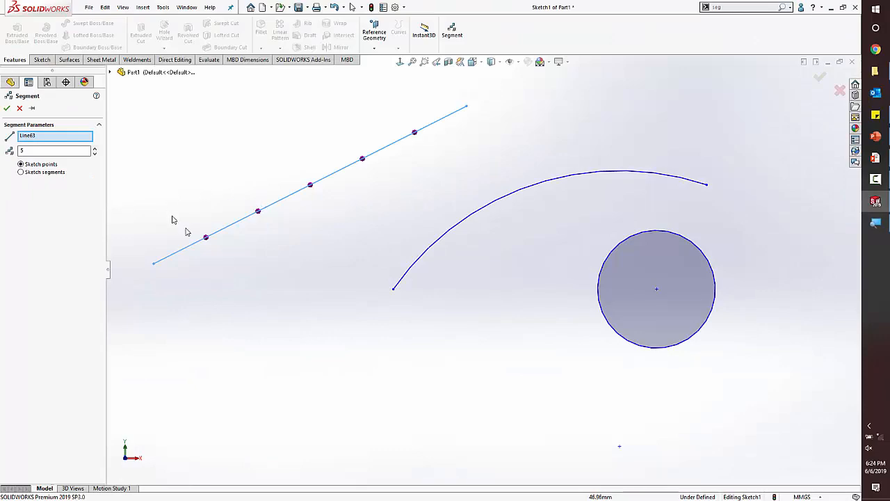
left_click(95, 154)
left_click(95, 154)
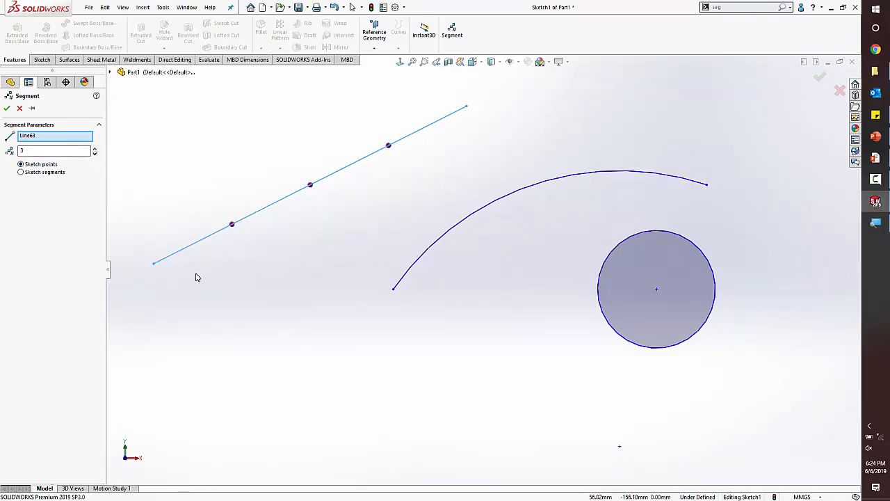
left_click(7, 108)
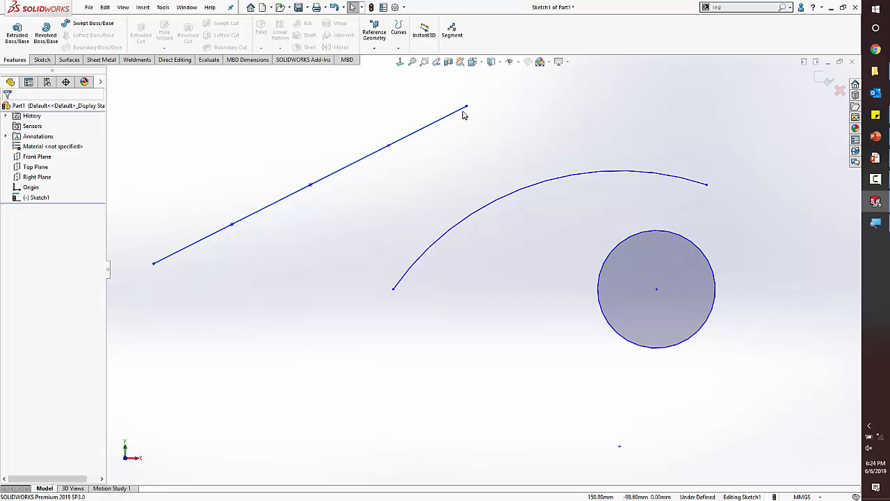
Step: Shift the segmented line, then fix its lower endpoint and swing its upper endpoint to a steeper angle
mouse_move(466, 111)
left_mouse_down()
mouse_move(360, 207)
mouse_move(506, 125)
left_mouse_up()
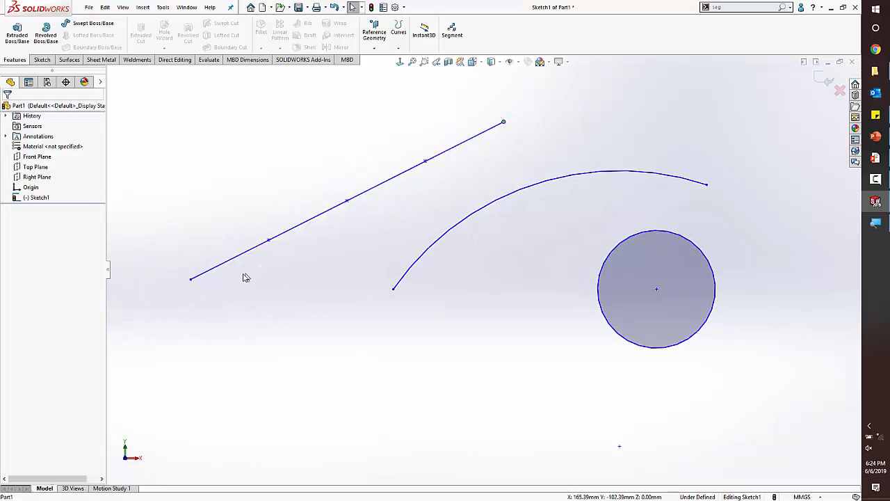
left_click(191, 282)
left_click(217, 238)
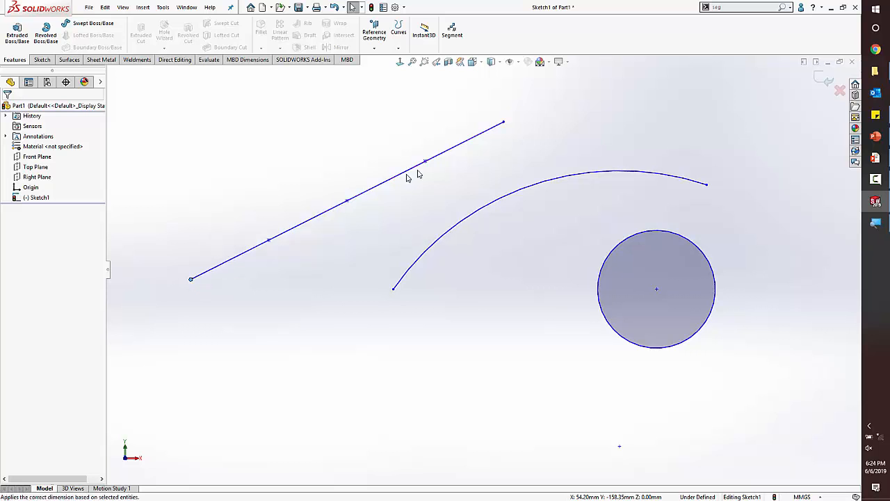
left_click(505, 124)
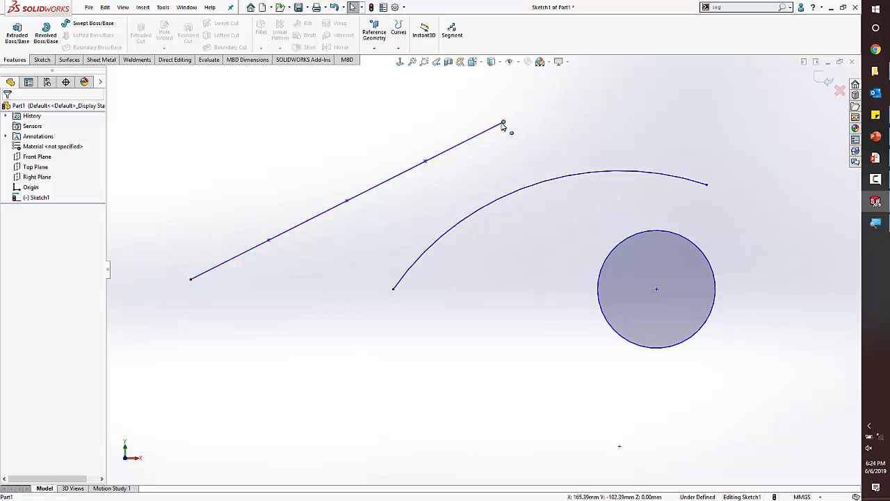
left_click_drag(505, 124, 375, 121)
Step: Divide the arc into 8 equal sketch segments with the Segment tool
left_click_drag(516, 222, 479, 175)
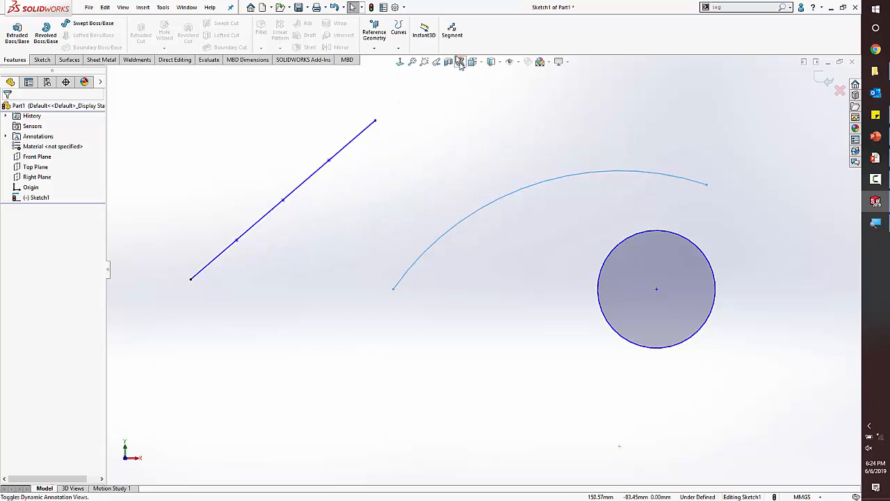
left_click(451, 43)
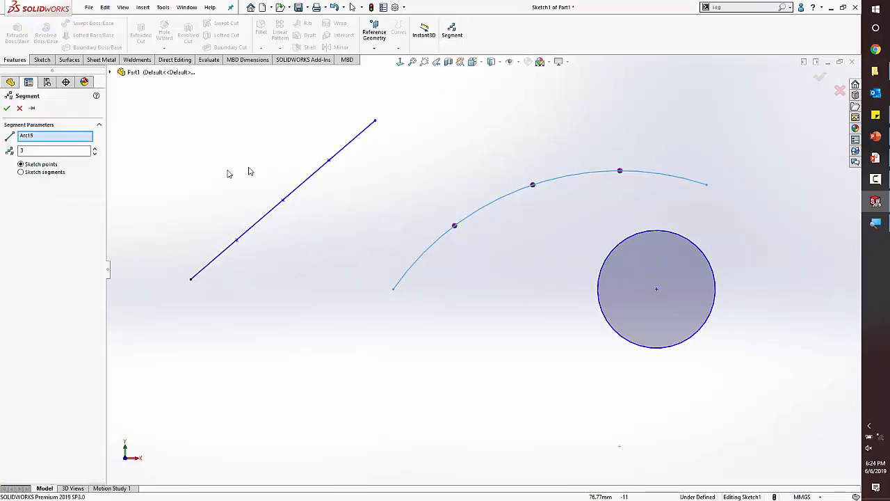
left_click(34, 173)
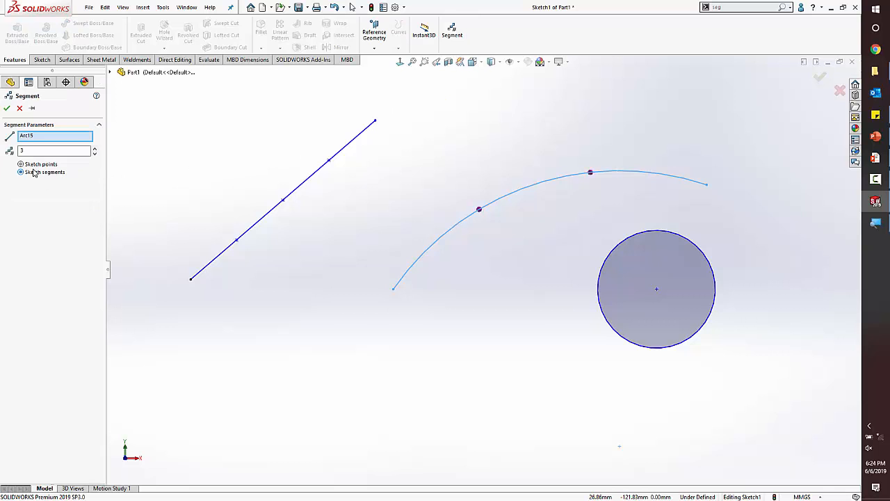
left_click(94, 148)
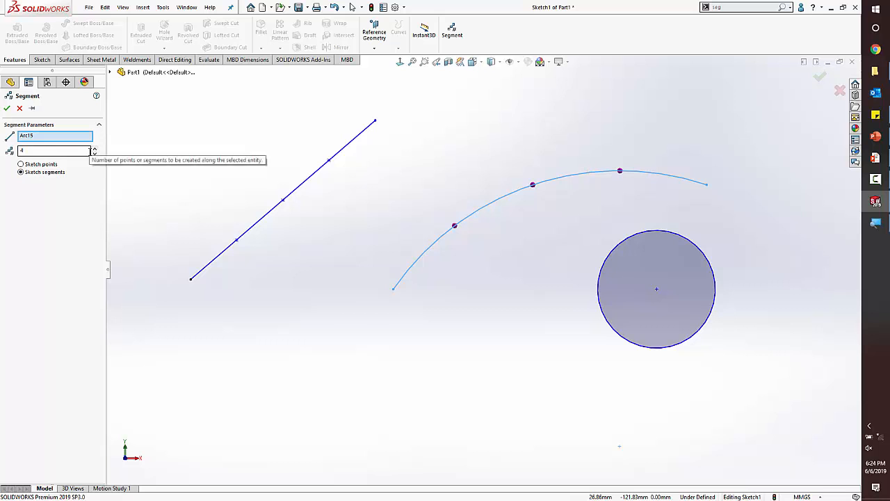
left_click(94, 148)
left_click(95, 148)
left_click(95, 148)
left_click(95, 148)
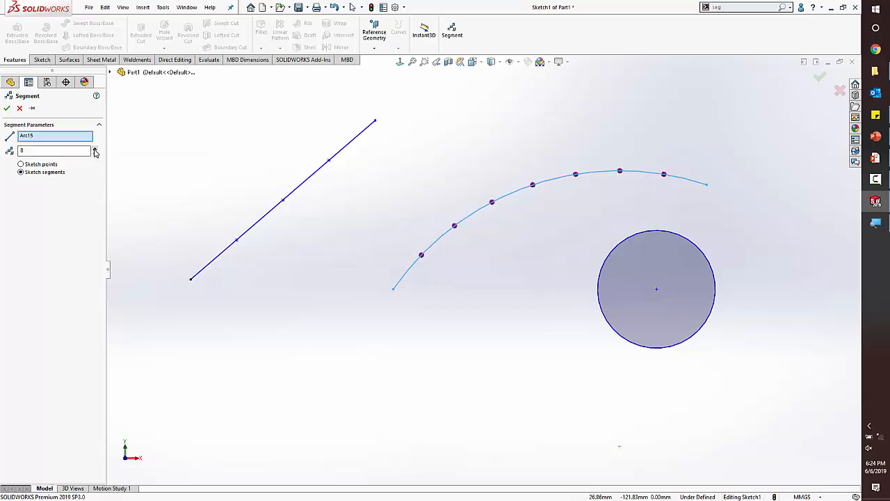
left_click(821, 77)
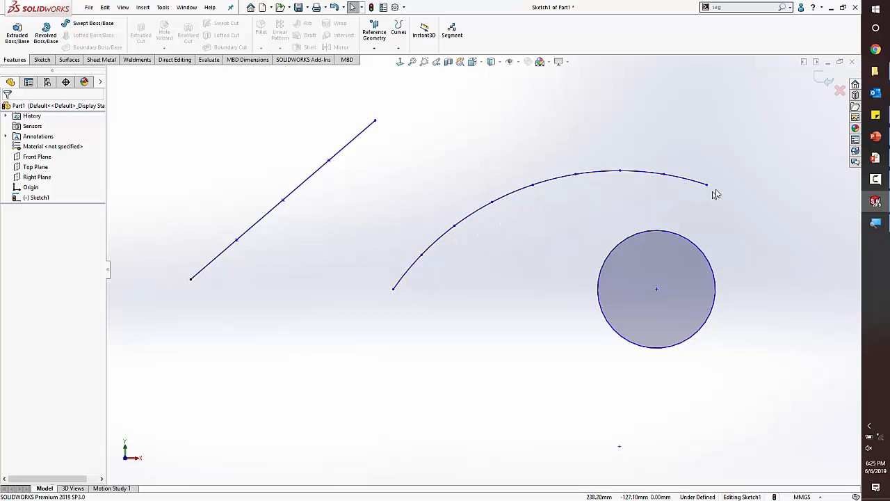
Step: Shift the segmented arc, fix its lower endpoint and pull its far endpoint slightly outward
mouse_move(713, 192)
left_mouse_down()
mouse_move(717, 141)
mouse_move(719, 183)
left_mouse_up()
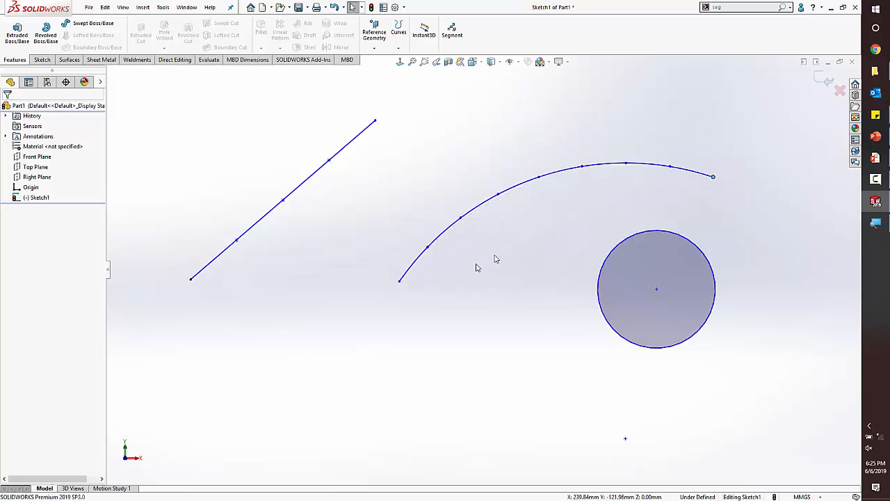
left_click(401, 282)
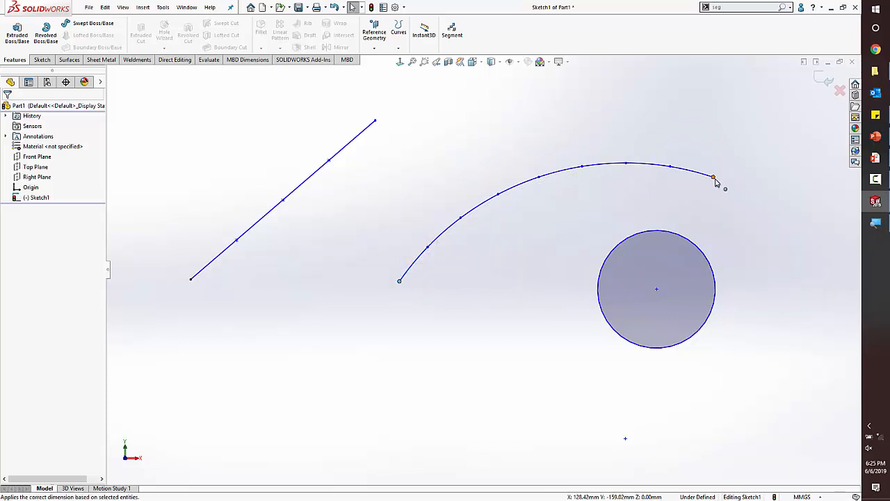
mouse_move(716, 180)
left_mouse_down()
mouse_move(658, 194)
mouse_move(510, 149)
mouse_move(595, 423)
mouse_move(620, 243)
mouse_move(675, 156)
mouse_move(716, 176)
left_mouse_up()
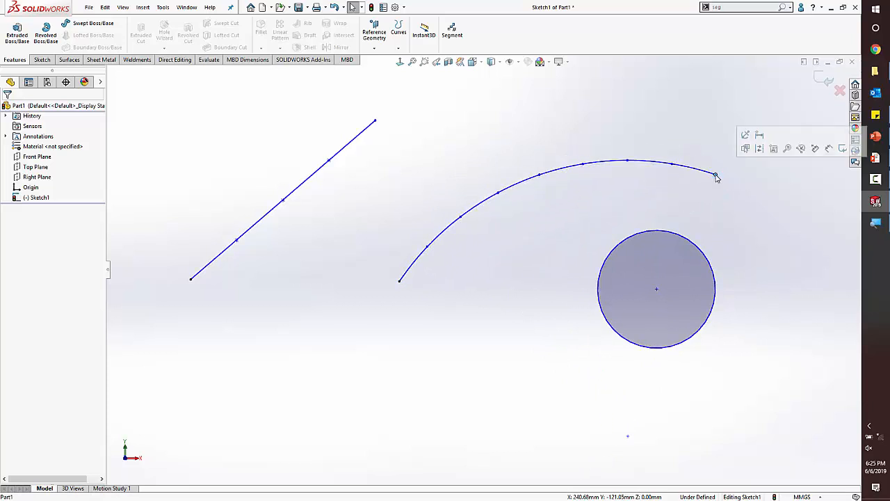
Step: Examine the existing relations on the lowest segment of the divided arc
left_click(649, 274)
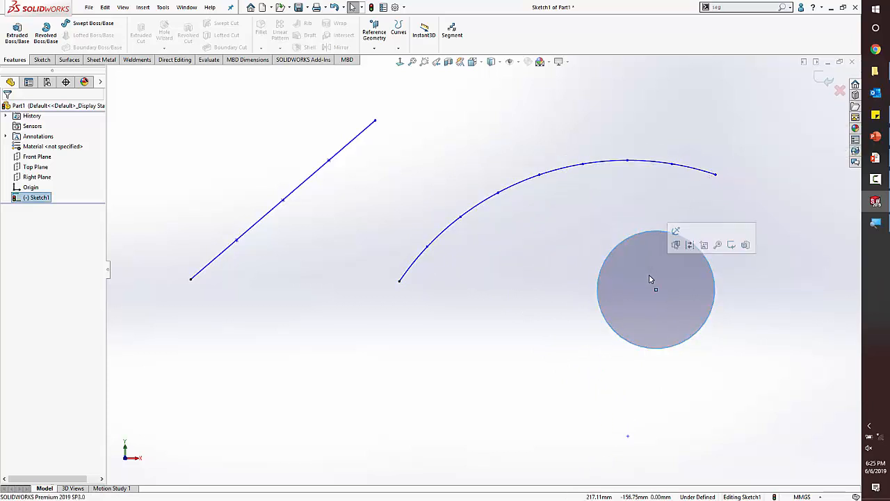
left_click(586, 222)
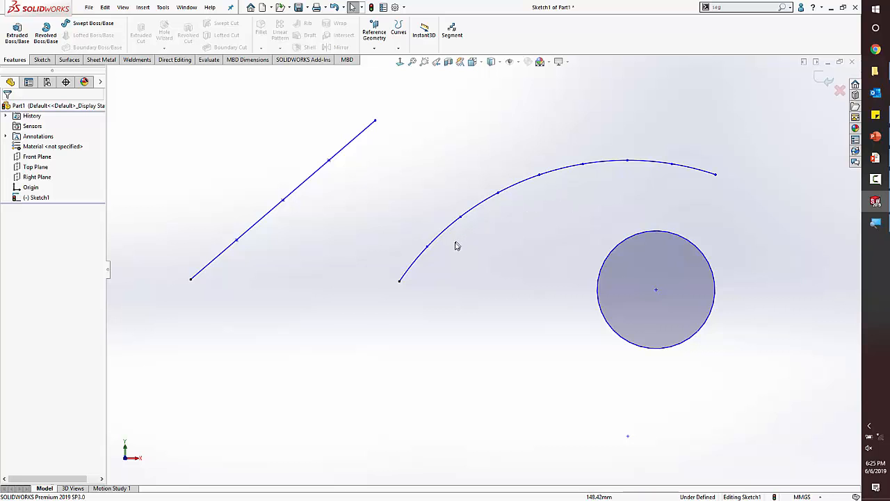
left_click(418, 265)
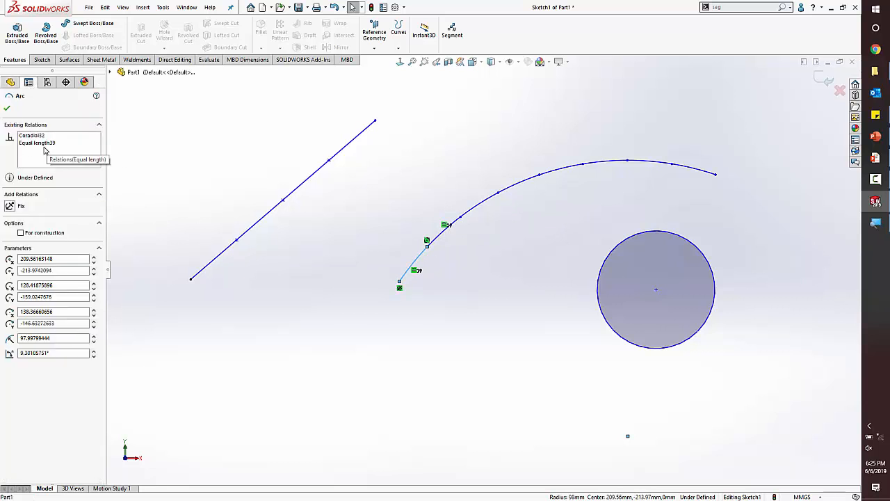
key("Escape")
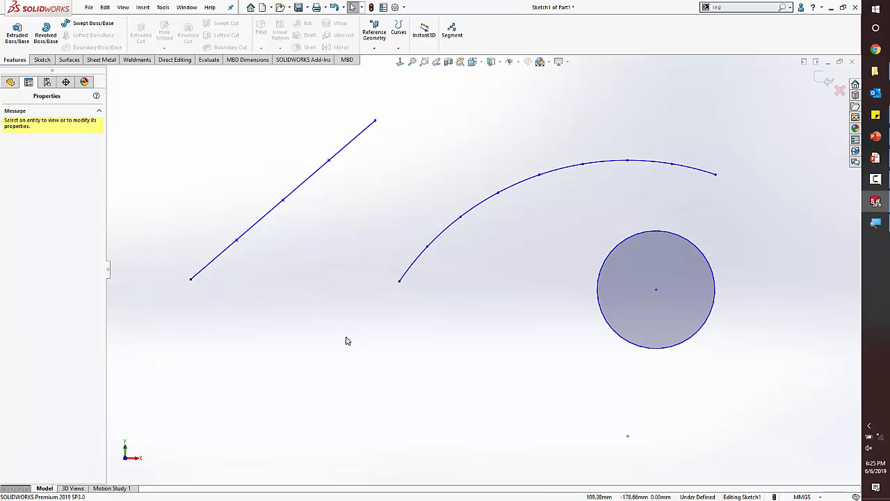
Step: Sketch a wavy five-point spline about 88 mm long above the arc
left_click(69, 60)
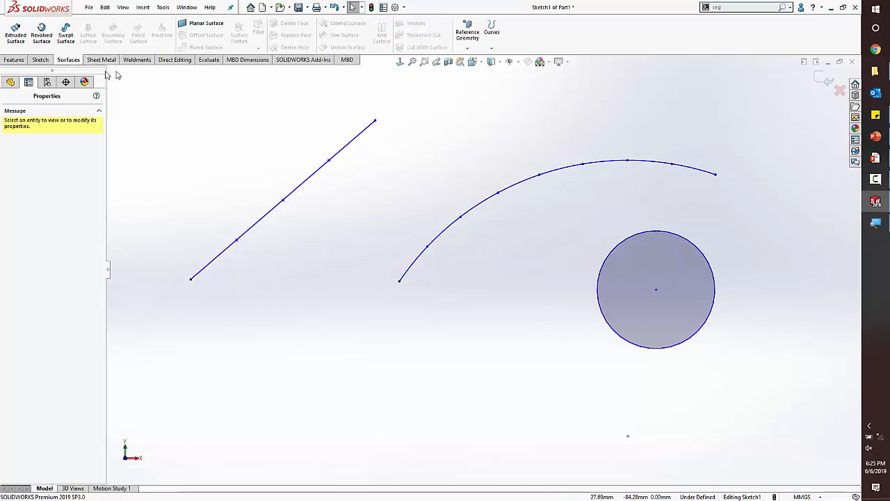
left_click(40, 60)
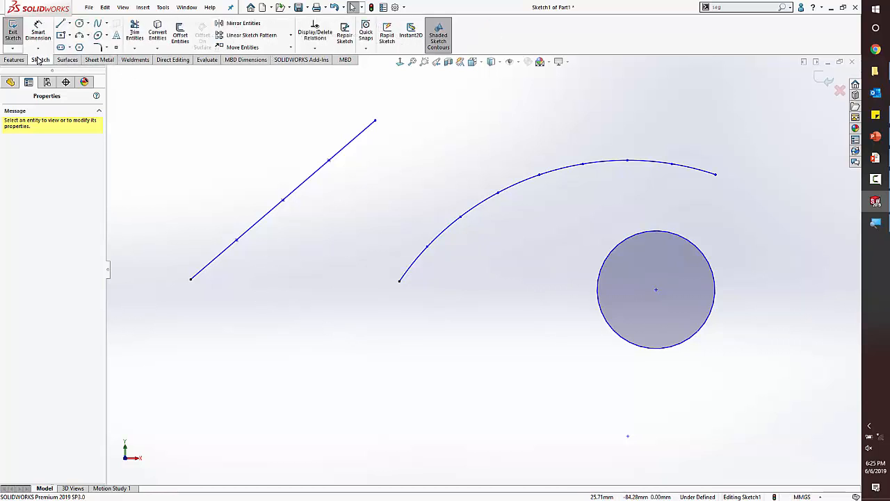
left_click(100, 26)
left_click(399, 147)
left_click(455, 111)
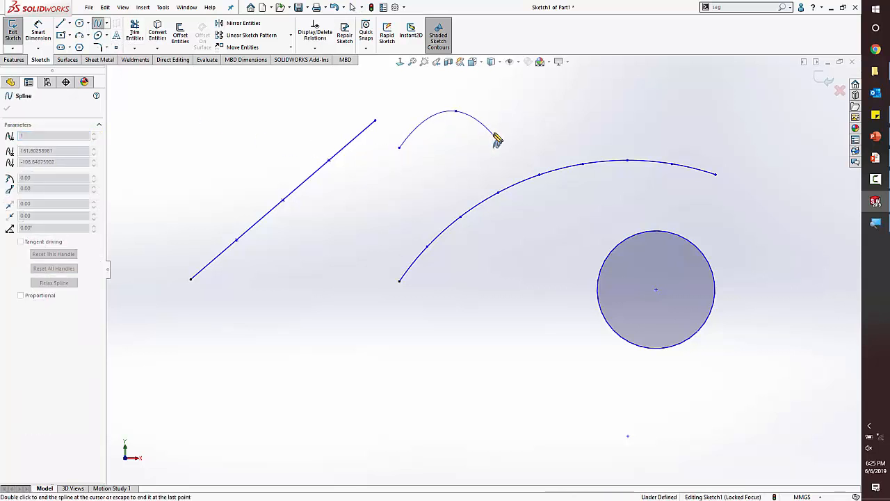
left_click(493, 134)
left_click(553, 100)
double_click(594, 112)
key("Escape")
Step: Divide the spline into 8 sketch segments with the Segment tool, accepting its conversion to a fixed-shape spline
left_click(529, 116)
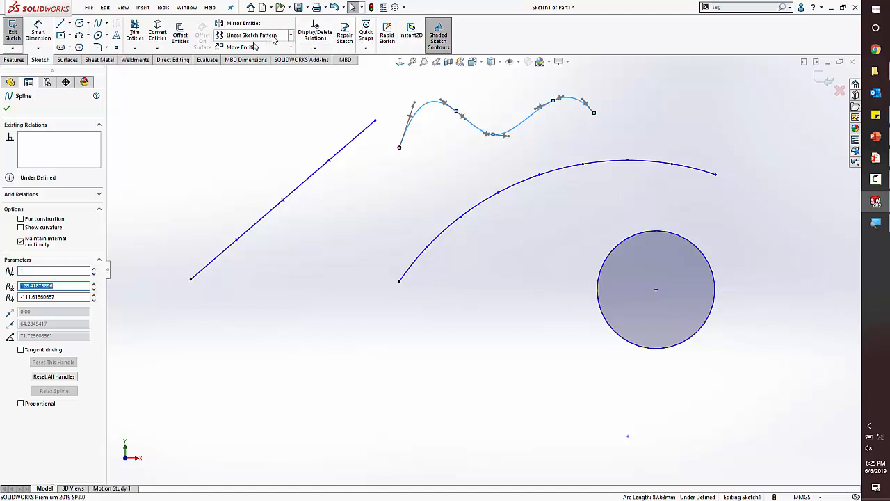
left_click(14, 60)
left_click(452, 31)
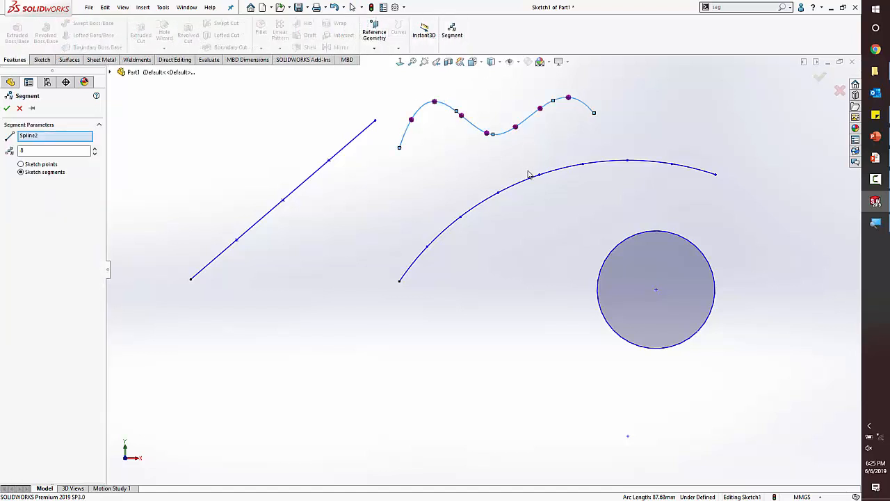
left_click(6, 108)
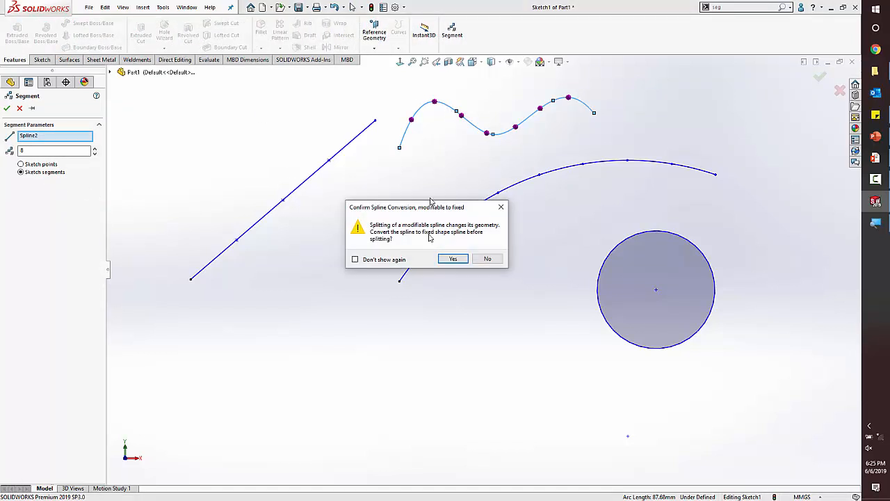
left_click(453, 259)
Step: Delete the spline segment on the descending stretch between the first crest and the trough
scroll(487, 133, "down", 5)
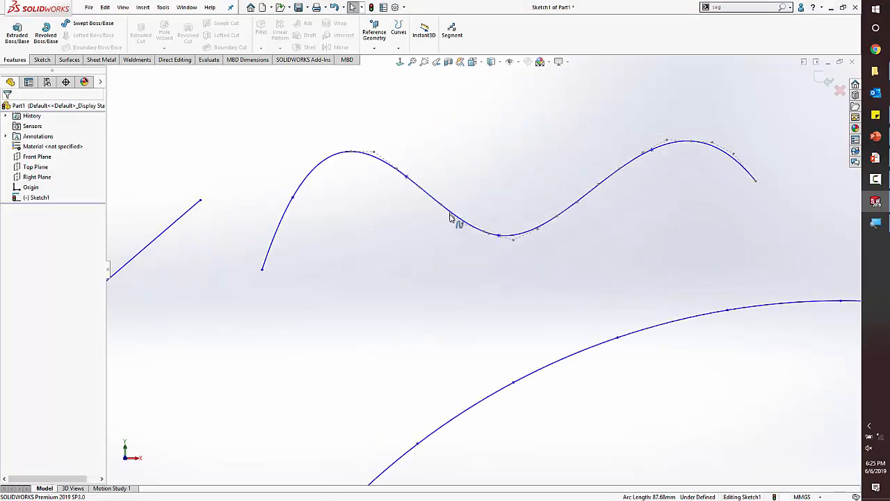
left_click(450, 217)
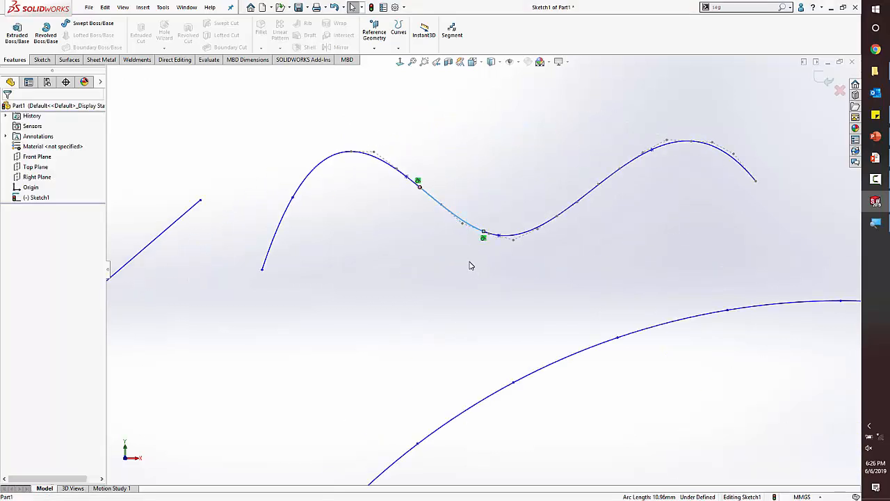
key("Delete")
Step: Delete all entities and dimensions in the sketch
scroll(598, 263, "up", 5)
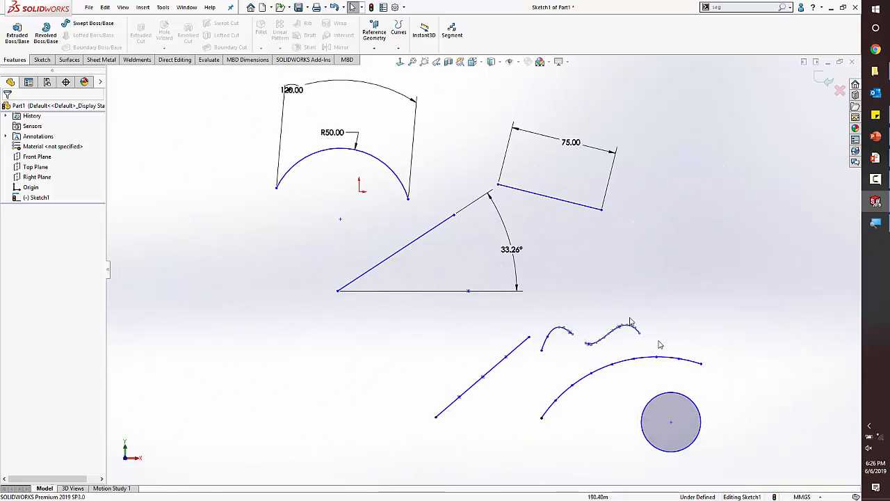
mouse_move(770, 456)
left_mouse_down()
mouse_move(115, 55)
mouse_move(179, 103)
left_mouse_up()
key("Delete")
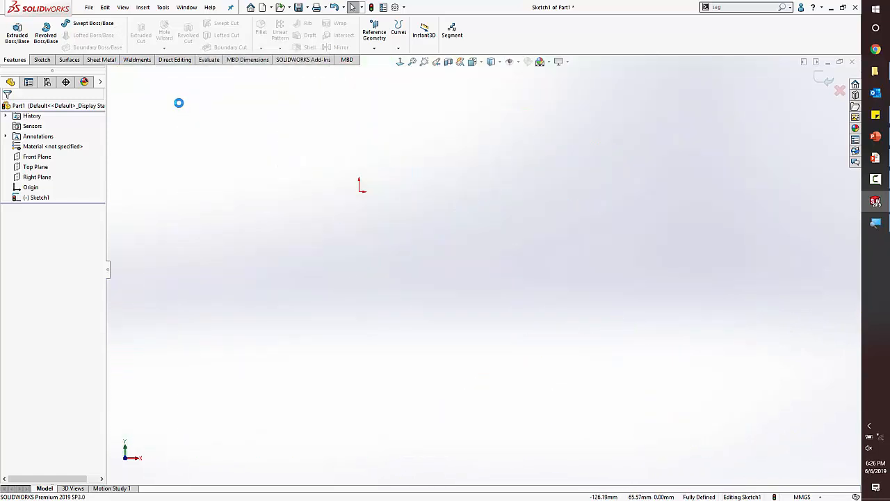
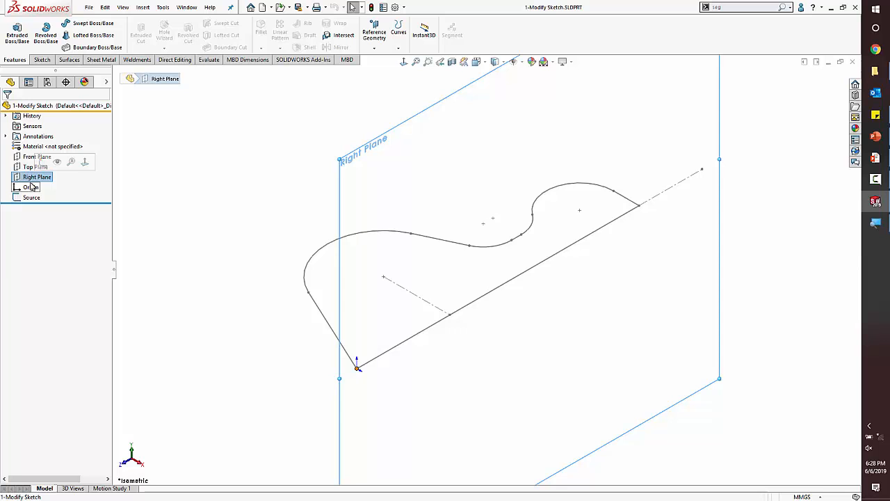
Step: Copy the Source sketch and paste it onto the Right Plane in the 1-Modify Sketch part
left_click(137, 201)
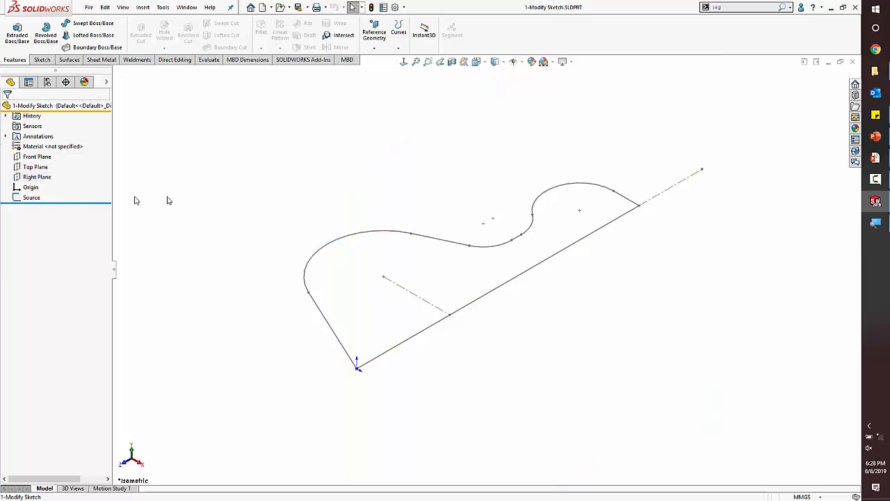
left_click(31, 198)
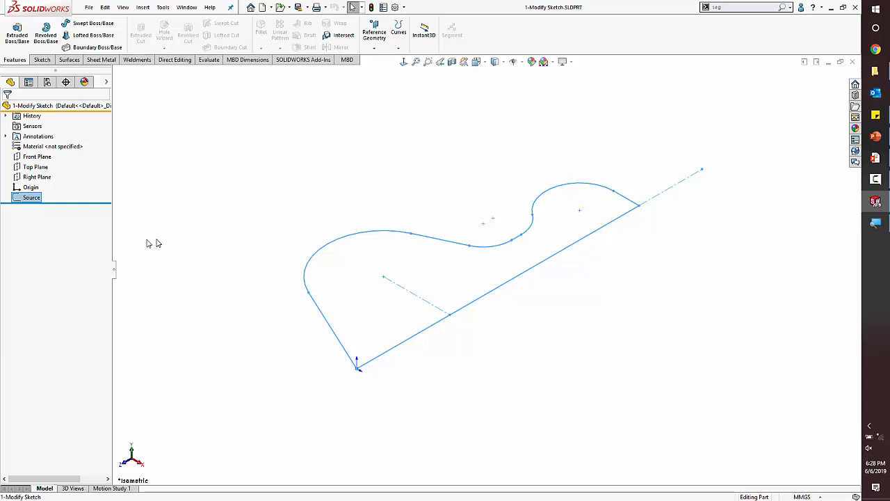
left_click(39, 178)
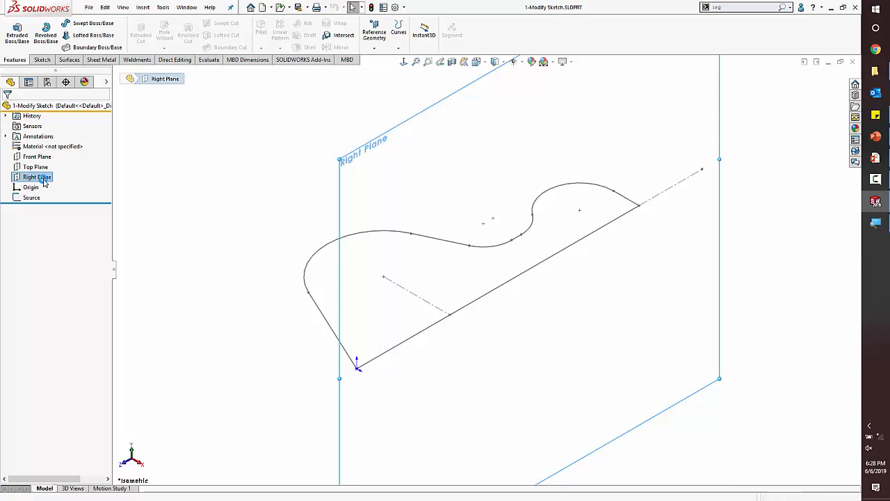
key("ctrl+v")
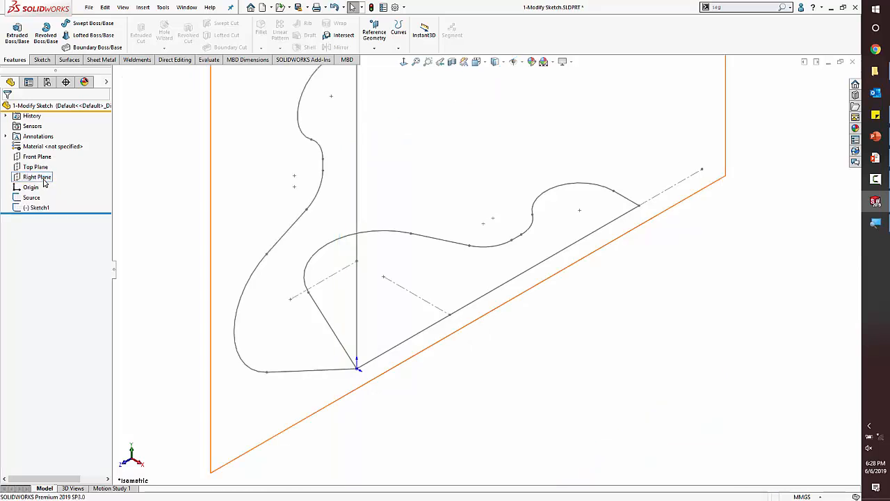
left_click(258, 179)
middle_click_drag(258, 178, 401, 207)
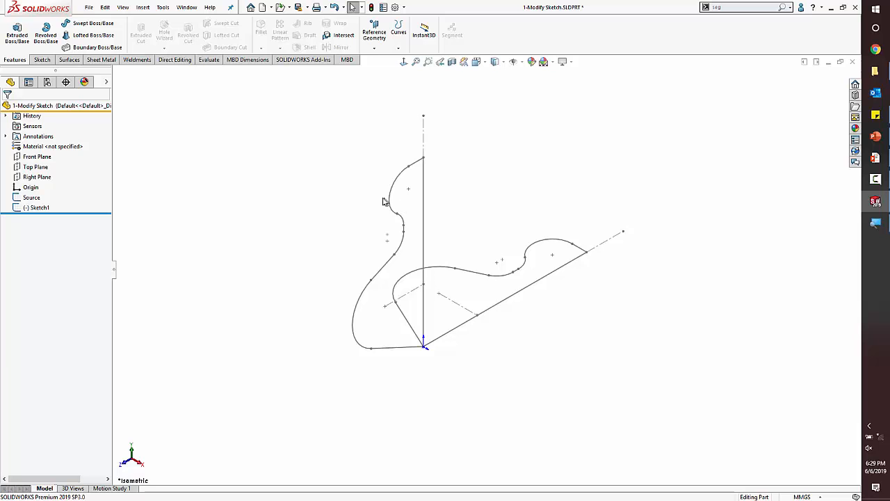
Step: Open the Source sketch for editing and view it normal to its sketch plane
right_click(30, 197)
left_click(40, 168)
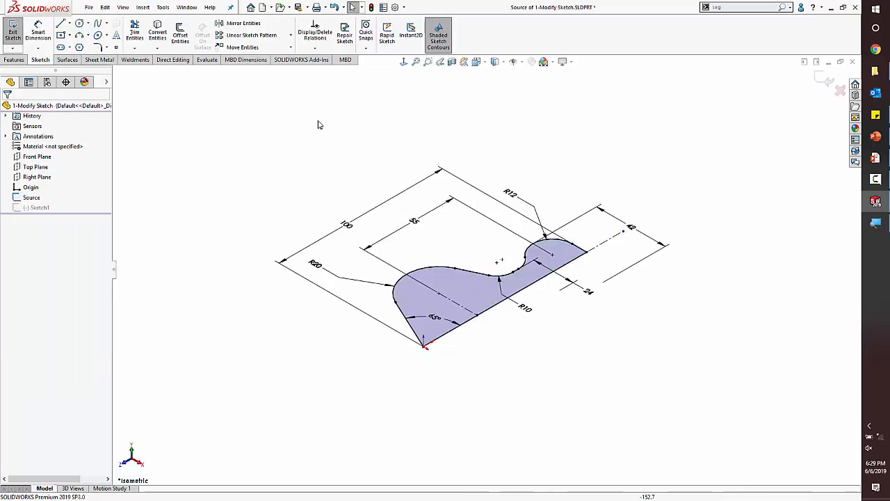
left_click(402, 62)
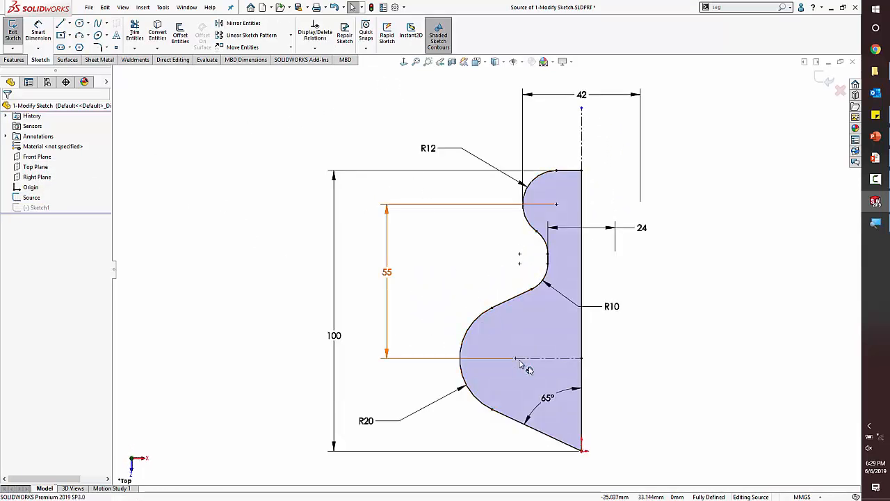
middle_click_drag(593, 447, 528, 316, "ctrl")
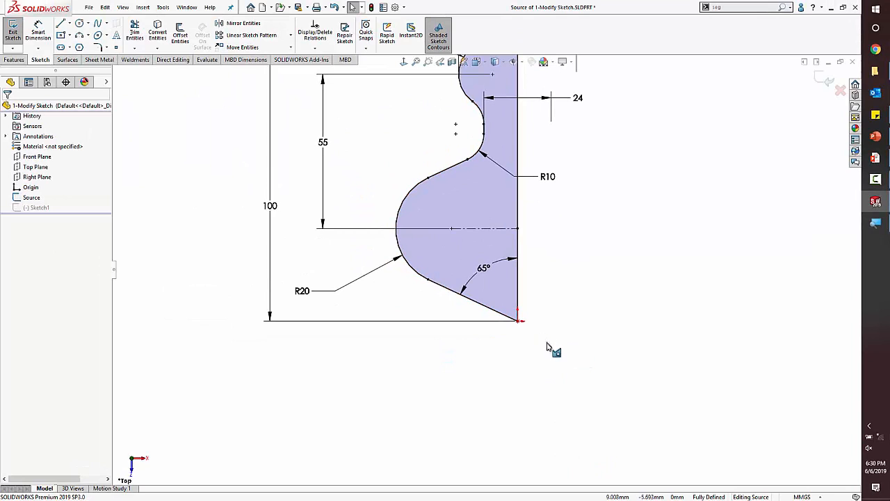
key("ctrl+a")
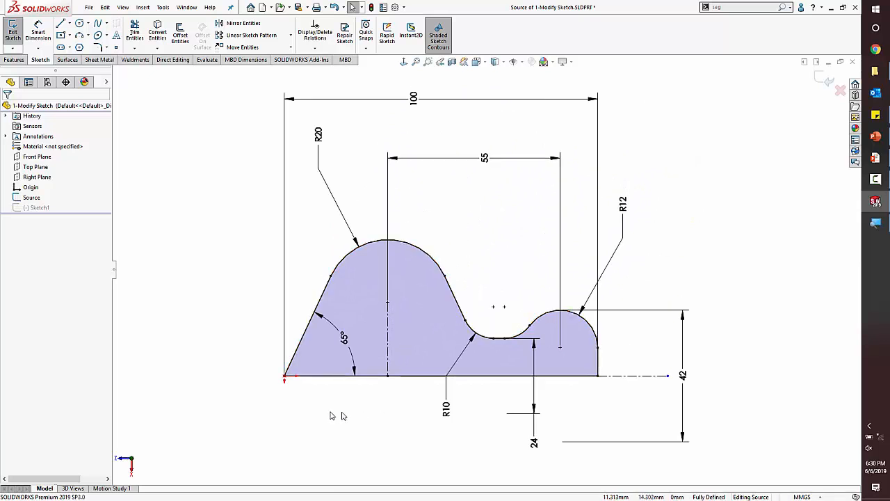
Step: Sketch a separate slanted line about 40 mm long outside the profile, beside its 65° edge
key("l")
left_click(135, 338)
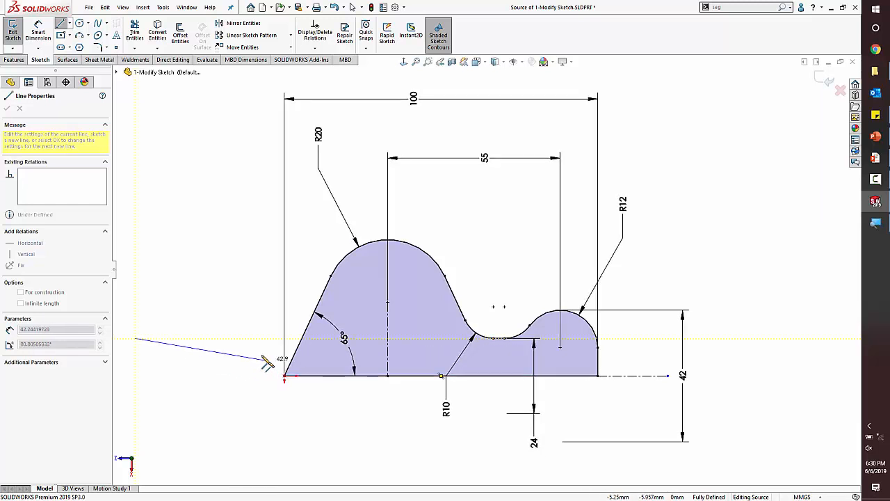
left_click(259, 321)
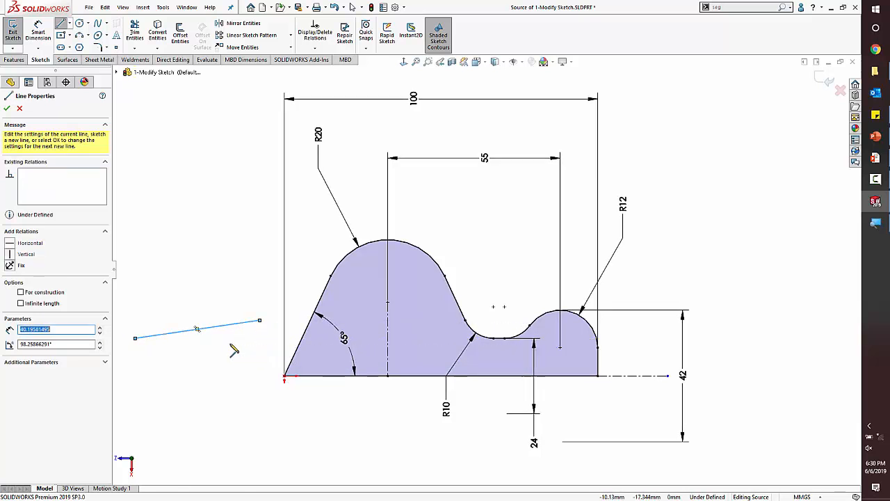
key("Escape")
Step: Try a Horizontal relation on the slanted line, then delete the line
left_click(29, 82)
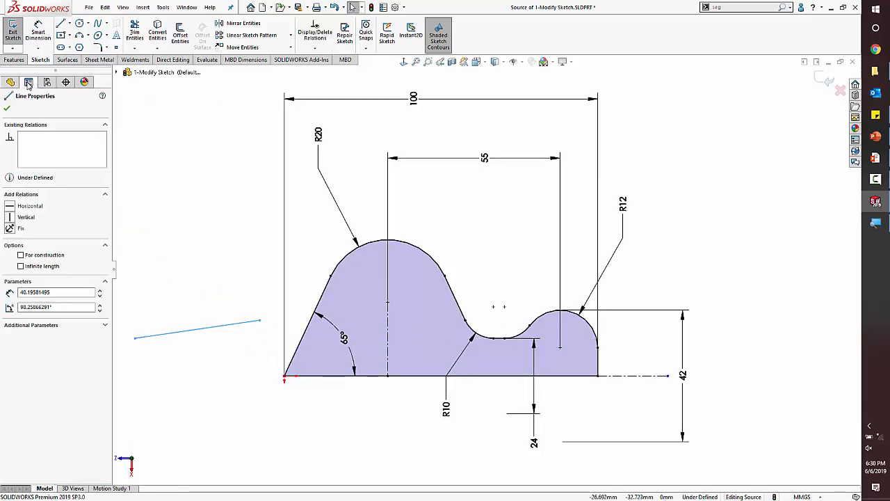
left_click(21, 207)
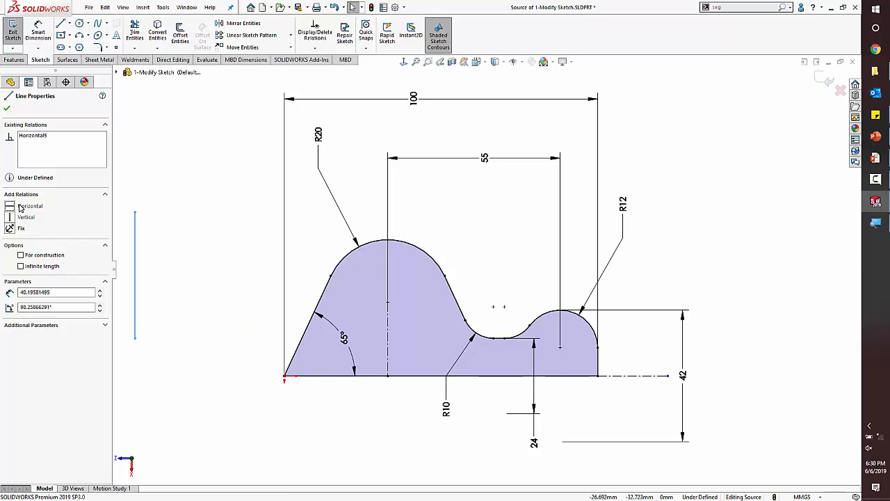
key("ctrl+z")
key("Escape")
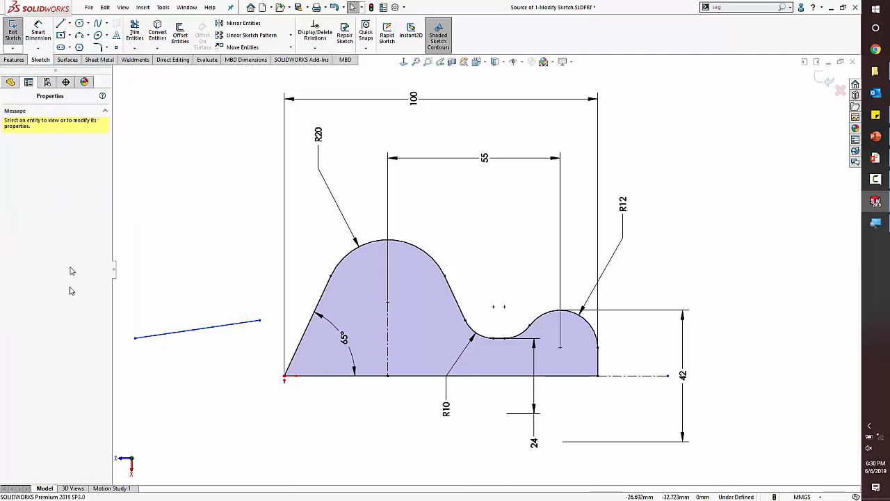
left_click_drag(205, 362, 154, 277)
key("Delete")
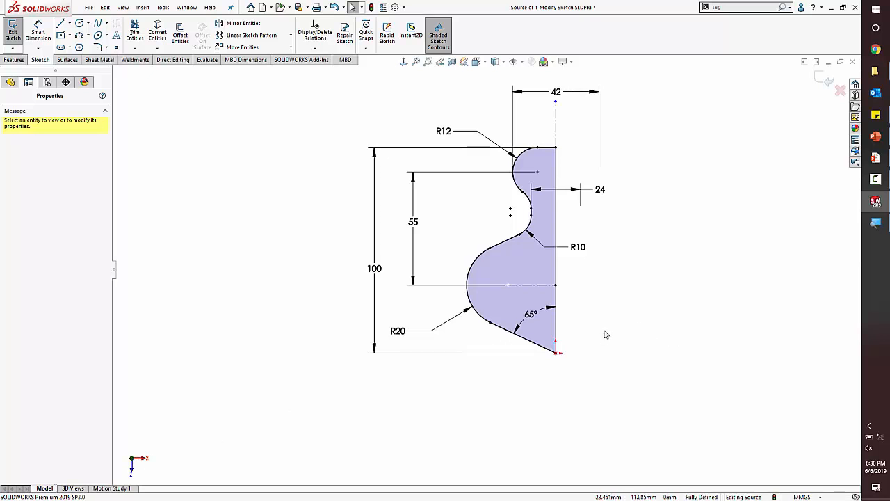
Step: Close the Source sketch and open the copied sketch on the Right Plane for editing, viewed normal to it
middle_click_drag(605, 334, 528, 339, "ctrl")
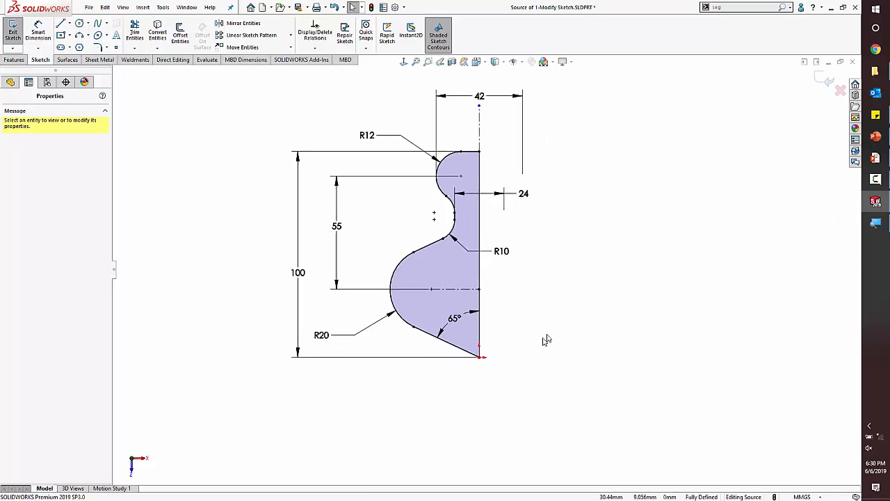
left_click(824, 77)
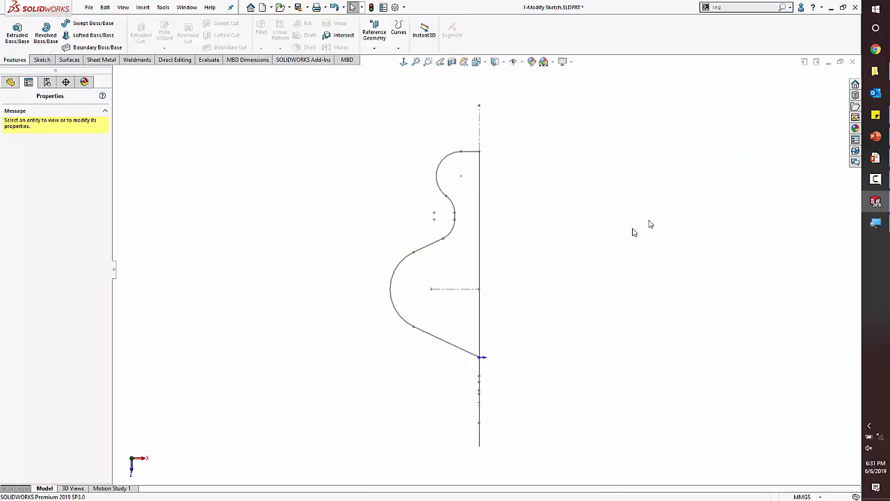
mouse_move(634, 230)
middle_mouse_down()
mouse_move(604, 255)
mouse_move(571, 130)
mouse_move(556, 151)
mouse_move(229, 181)
middle_mouse_up()
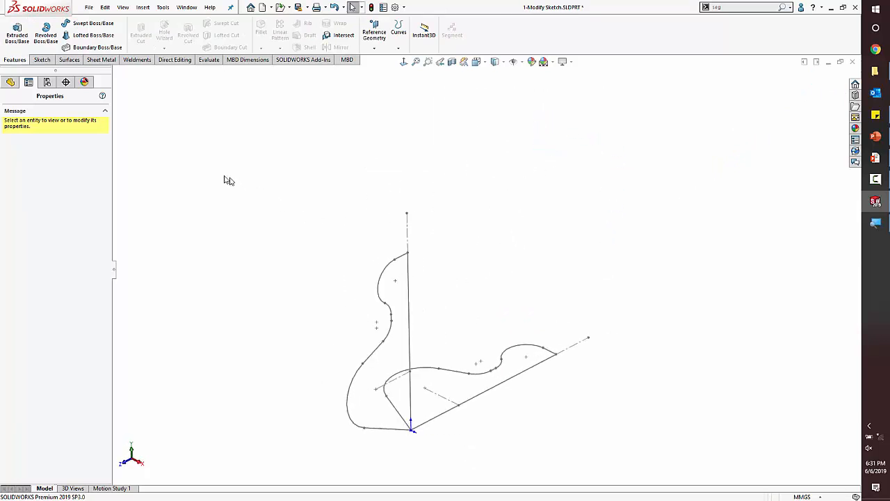
left_click(10, 82)
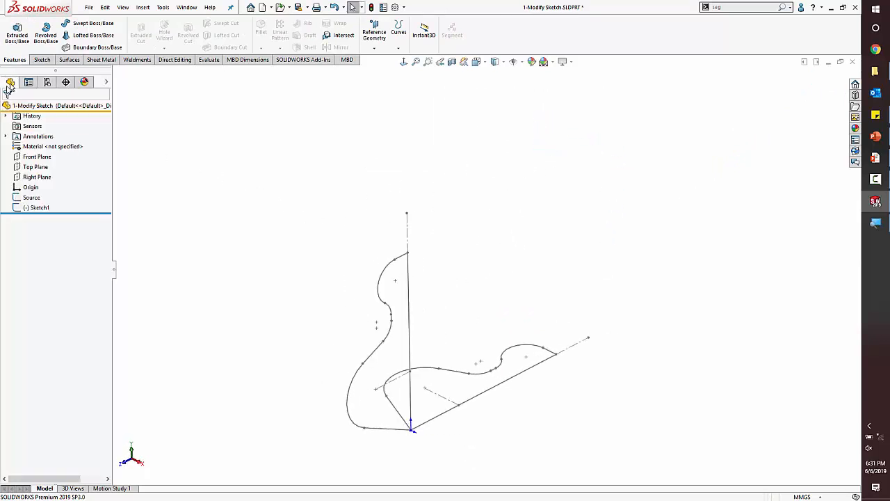
right_click(36, 207)
left_click(43, 178)
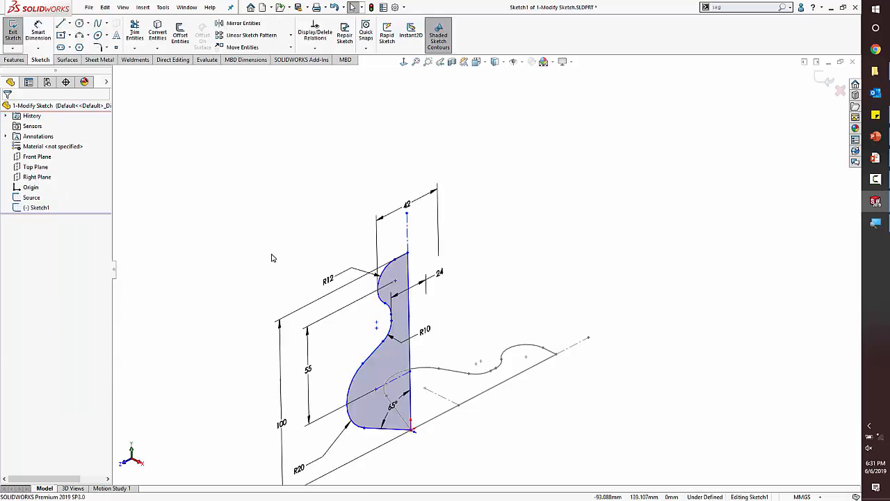
scroll(409, 416, "down", 6)
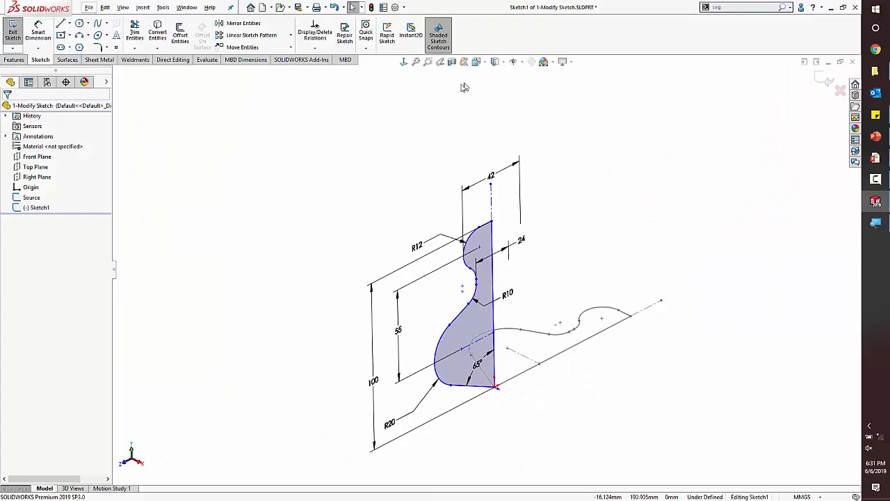
left_click(404, 63)
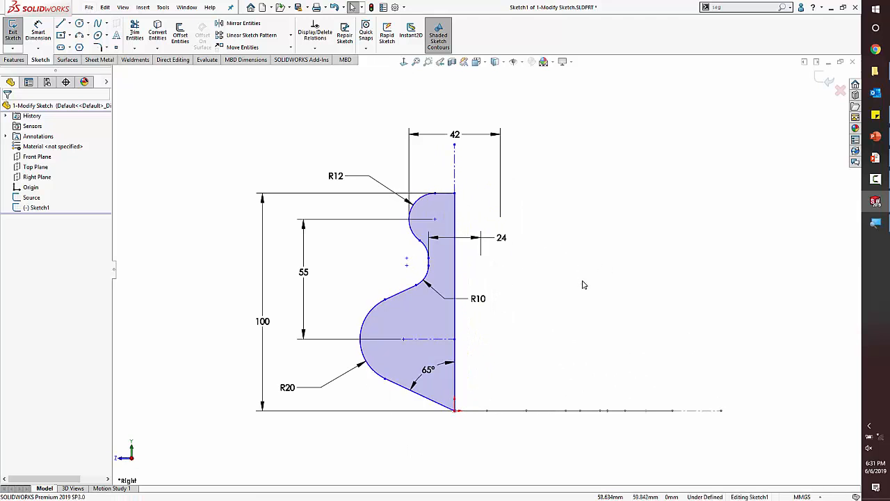
Step: Try to rotate the copied profile's entities by 90 degrees without defining a centre of rotation
mouse_move(324, 110)
left_mouse_down()
mouse_move(570, 496)
mouse_move(550, 471)
left_mouse_up()
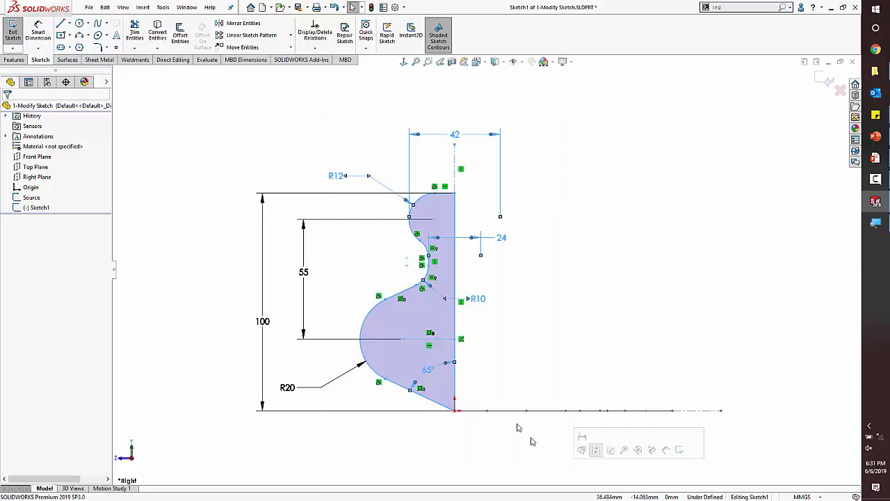
right_click(456, 367)
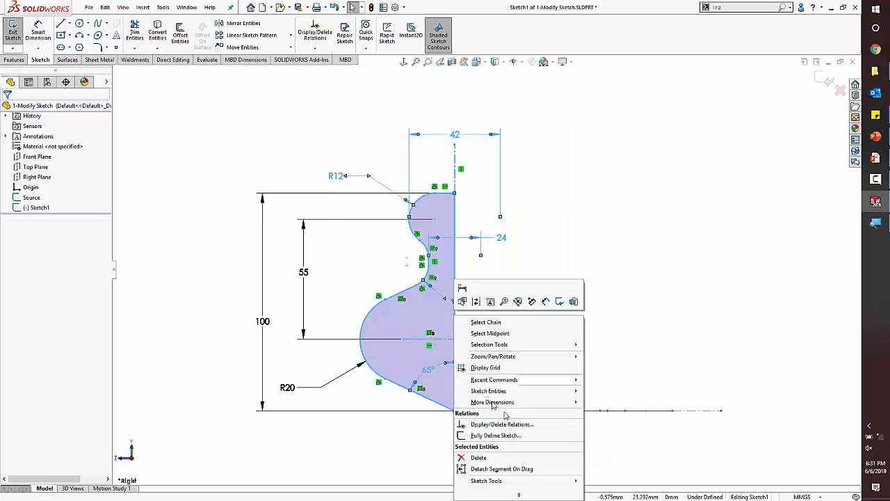
mouse_move(525, 480)
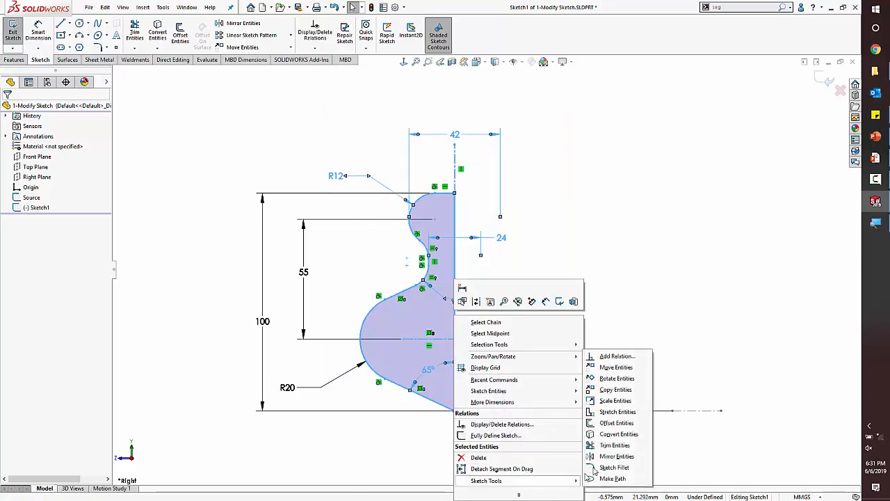
left_click(617, 377)
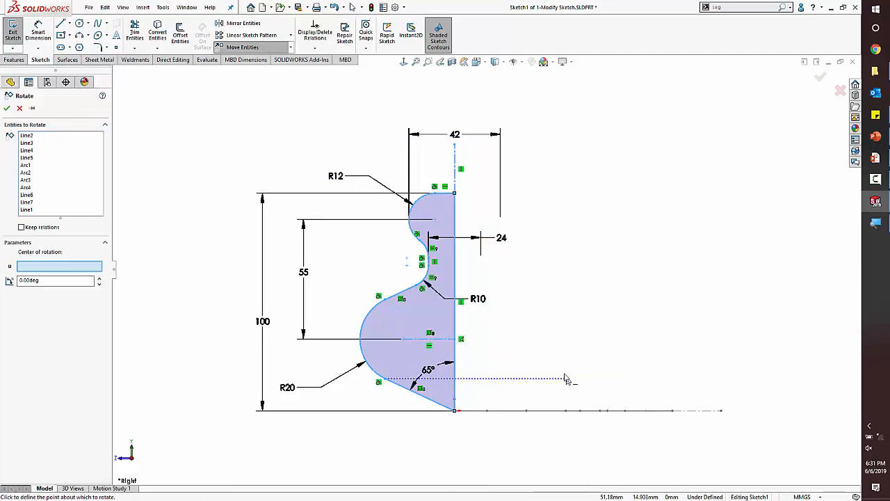
left_click(55, 280)
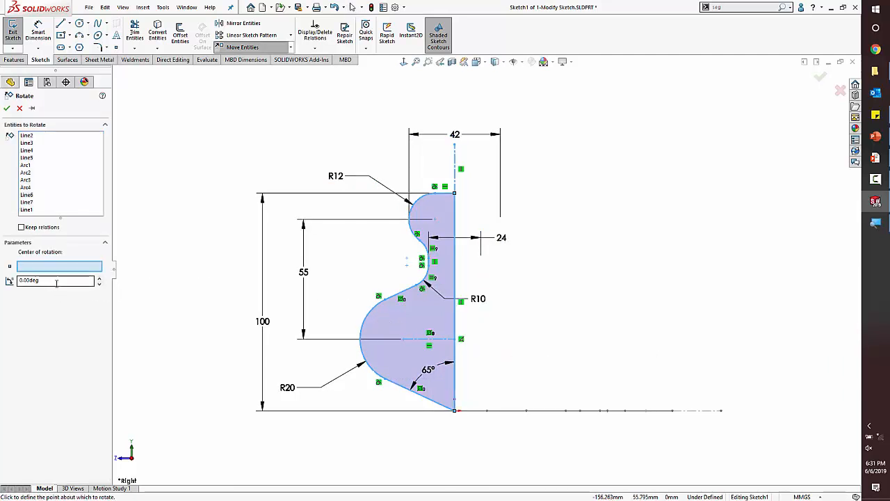
key("Home")
type("9")
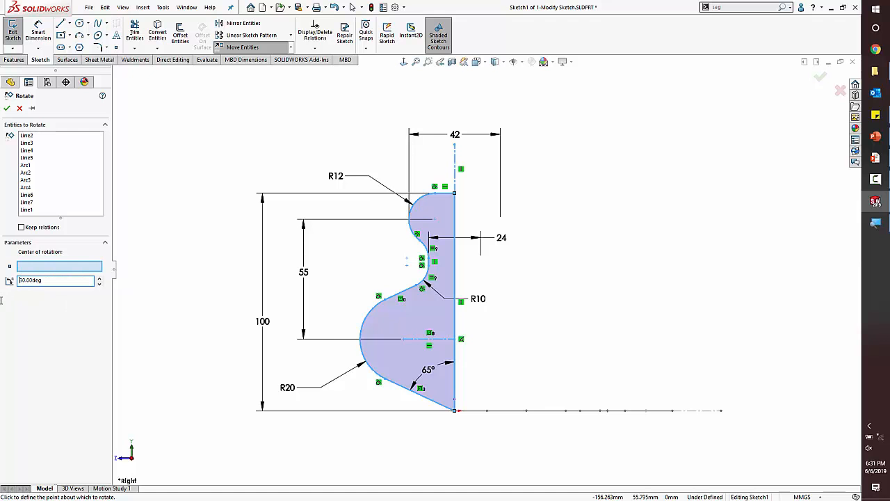
left_click(820, 78)
Step: Rotate all the copied profile's entities about the sketch origin by 270 degrees
mouse_move(223, 117)
left_mouse_down()
mouse_move(605, 461)
mouse_move(587, 459)
left_mouse_up()
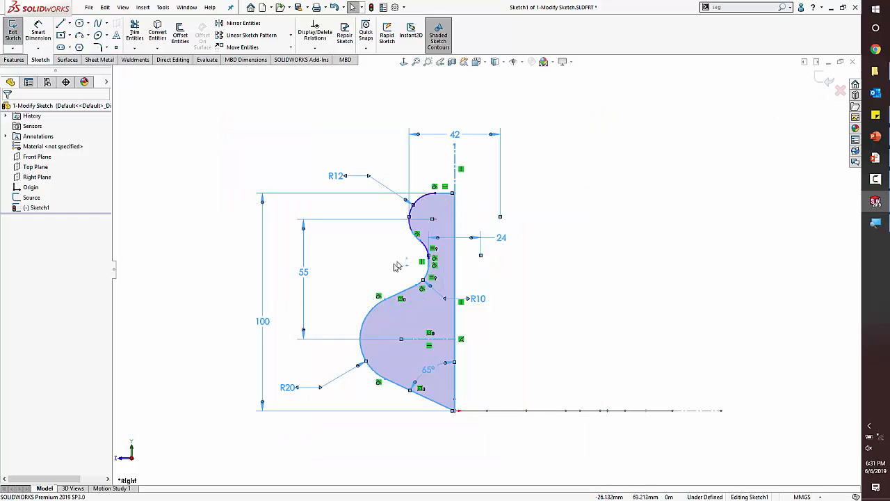
right_click(459, 249)
mouse_move(530, 418)
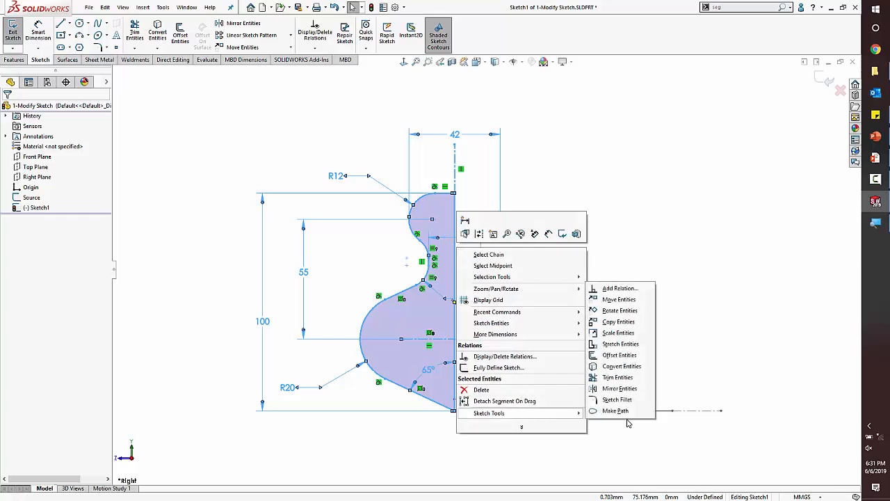
left_click(615, 310)
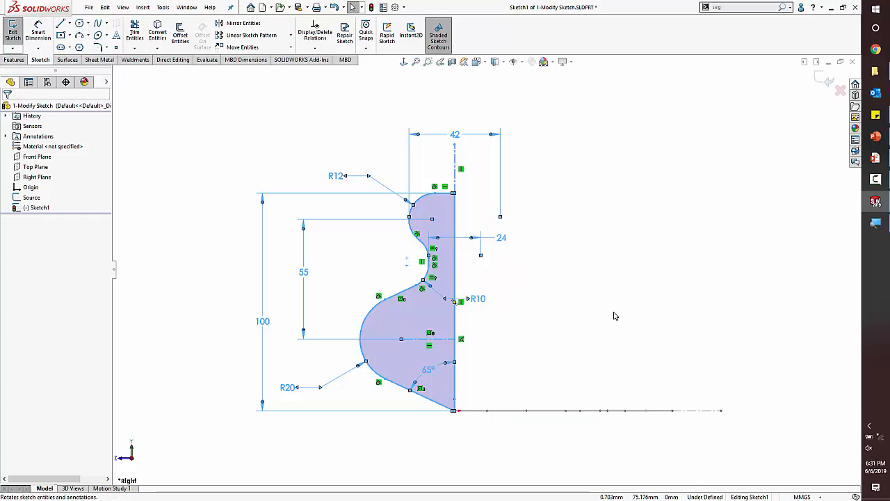
left_click(454, 410)
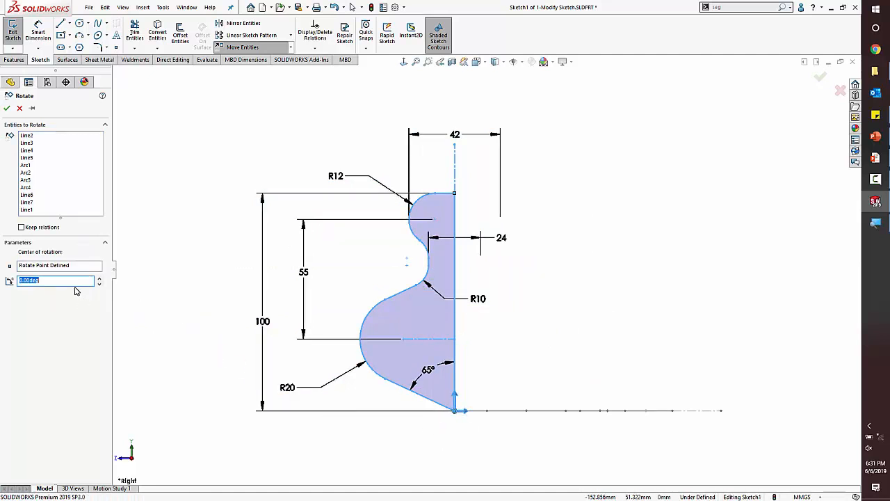
type("90")
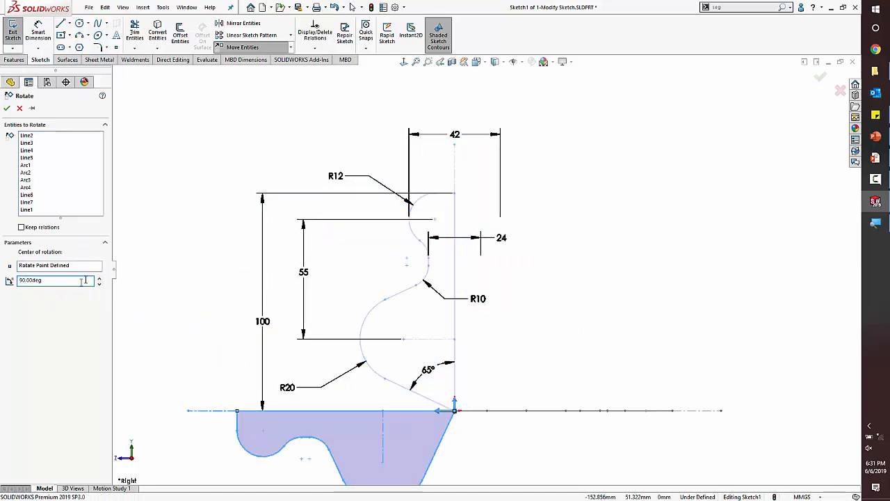
left_click_drag(95, 280, 4, 281)
type("270")
left_click(7, 108)
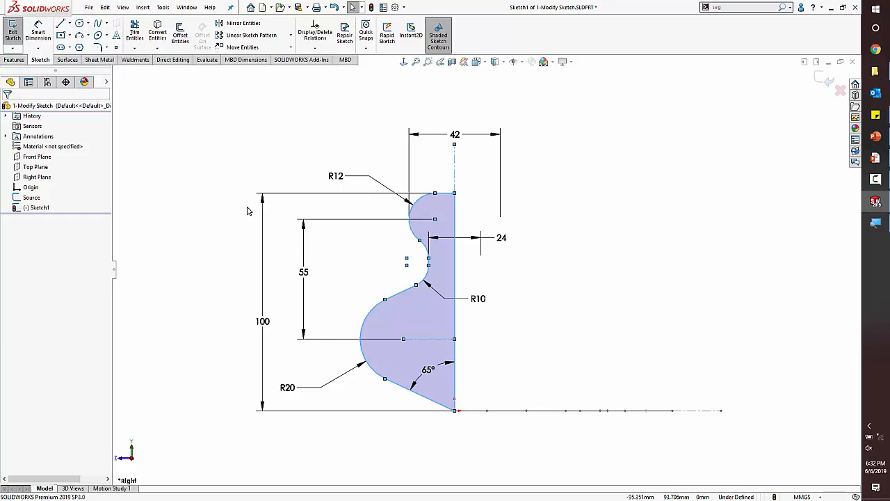
Step: Start Modify Sketch on the copied profile and translate the whole sketch freehand away from the part origin
key("shift+Up")
key("shift+Right")
key("shift+Down")
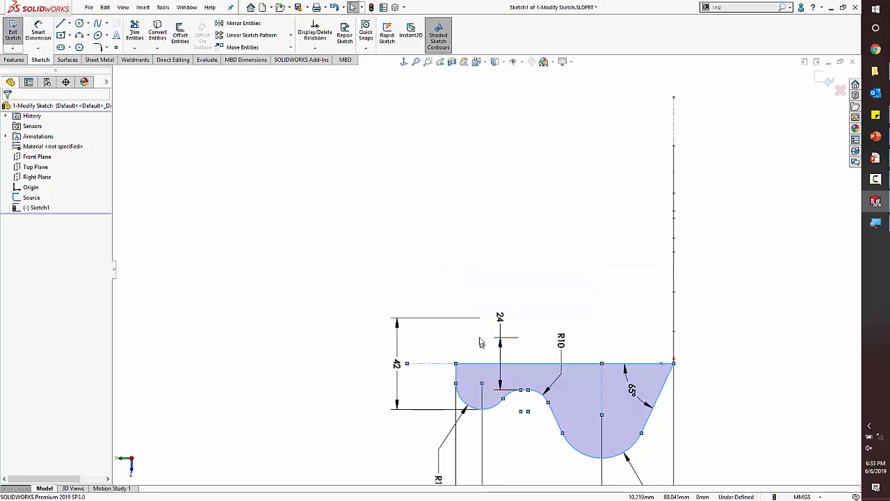
left_click(163, 8)
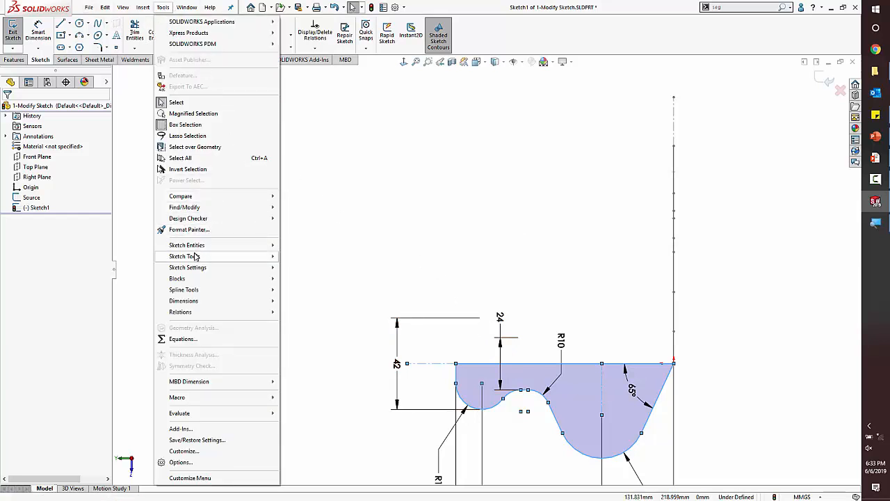
mouse_move(194, 257)
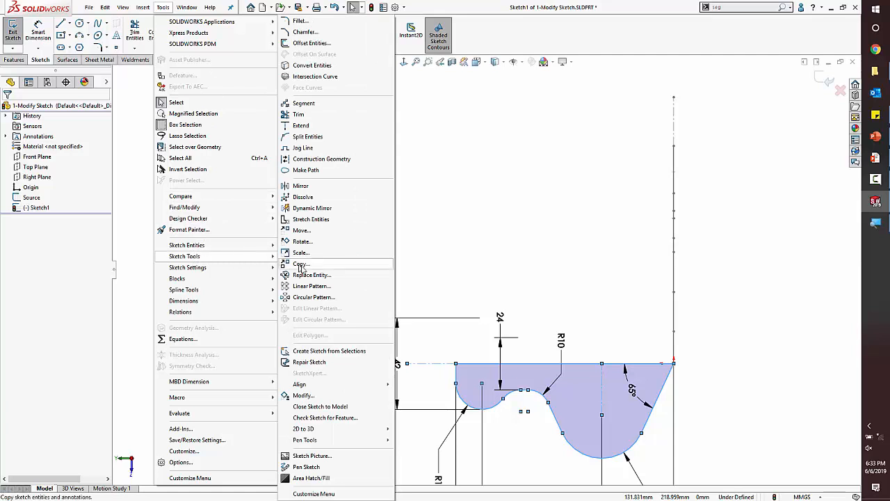
left_click(304, 396)
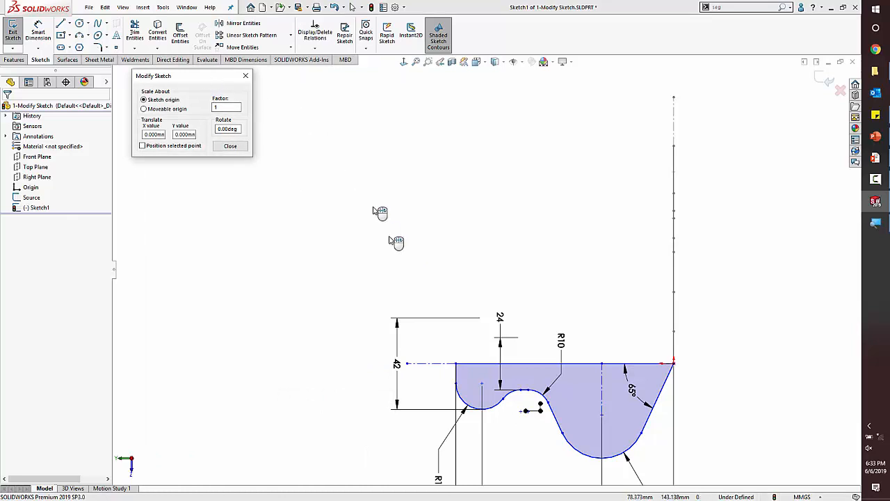
mouse_move(422, 295)
left_mouse_down()
mouse_move(393, 238)
mouse_move(278, 143)
left_mouse_up()
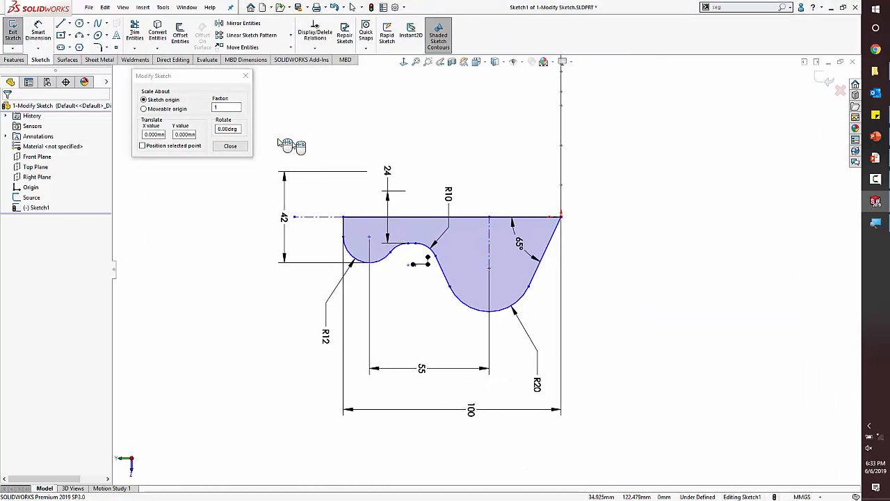
key("space")
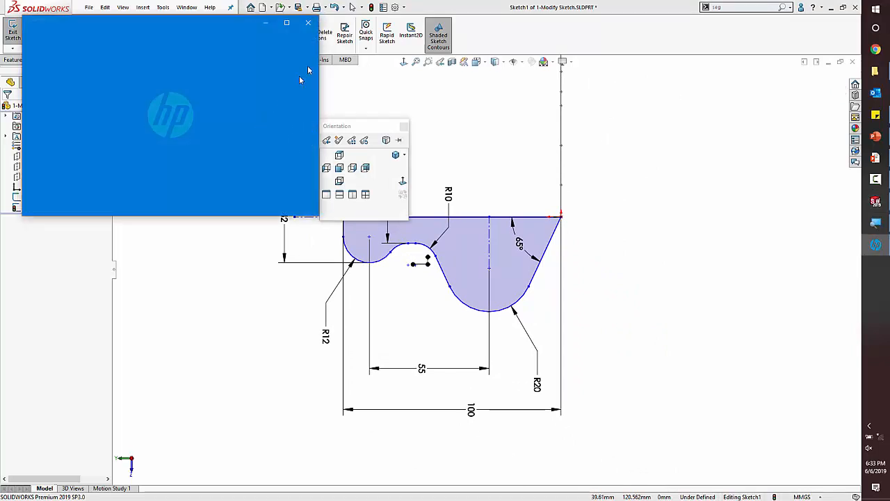
left_click(303, 21)
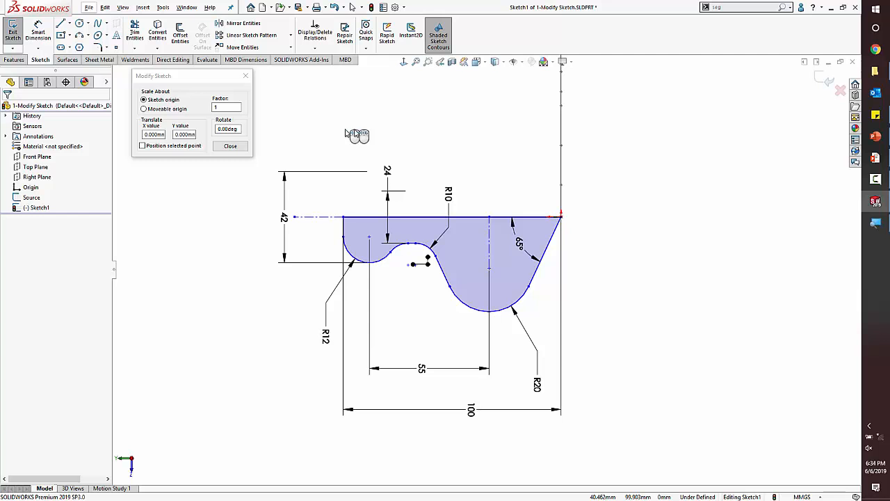
mouse_move(448, 133)
left_mouse_down()
mouse_move(599, 182)
mouse_move(447, 179)
mouse_move(487, 144)
left_mouse_up()
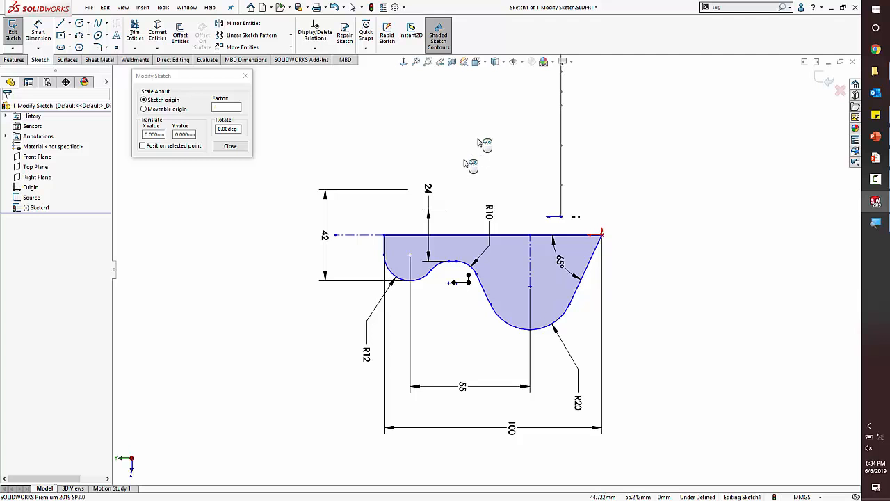
left_click_drag(468, 147, 483, 129)
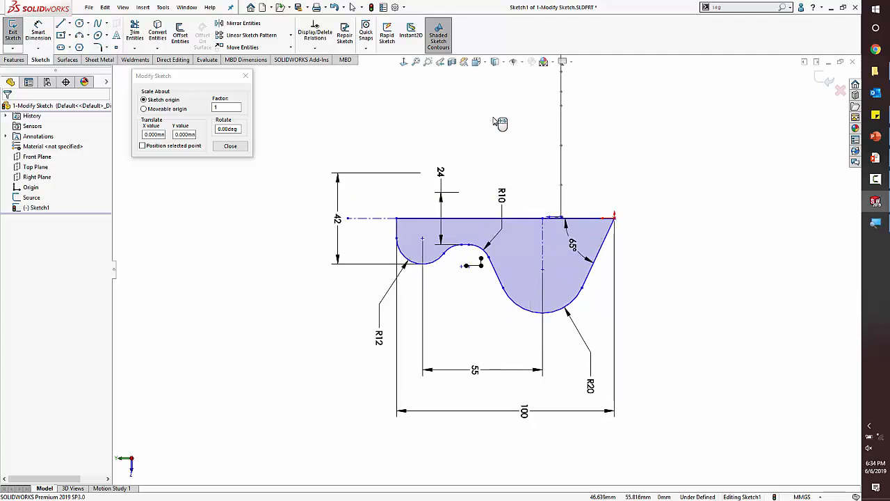
Step: Rotate the copied profile freehand by 90 degrees, place its origin on the part origin and keep the new relation
mouse_move(500, 122)
right_mouse_down()
mouse_move(685, 215)
mouse_move(681, 301)
mouse_move(673, 291)
right_mouse_up()
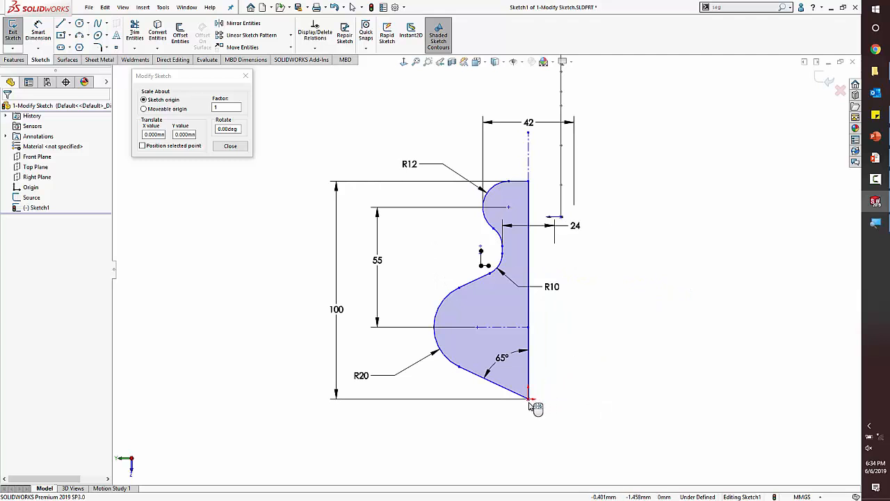
mouse_move(530, 402)
left_mouse_down()
mouse_move(552, 368)
mouse_move(569, 224)
left_mouse_up()
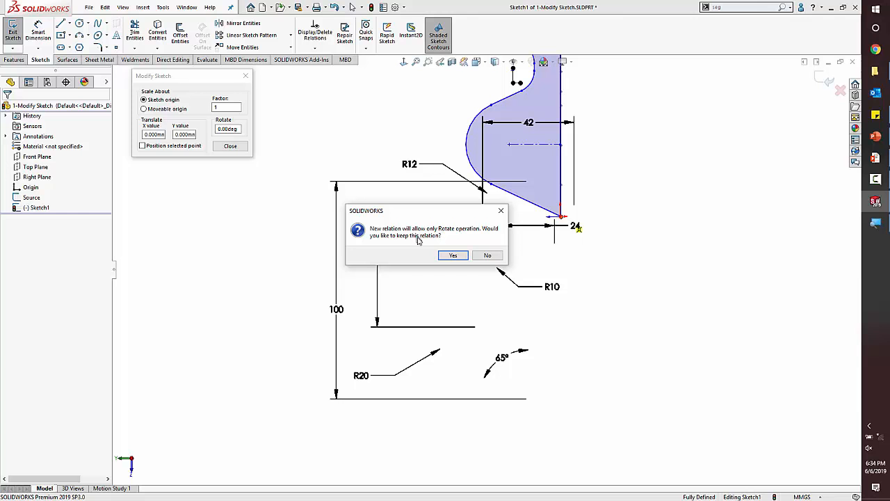
left_click(452, 258)
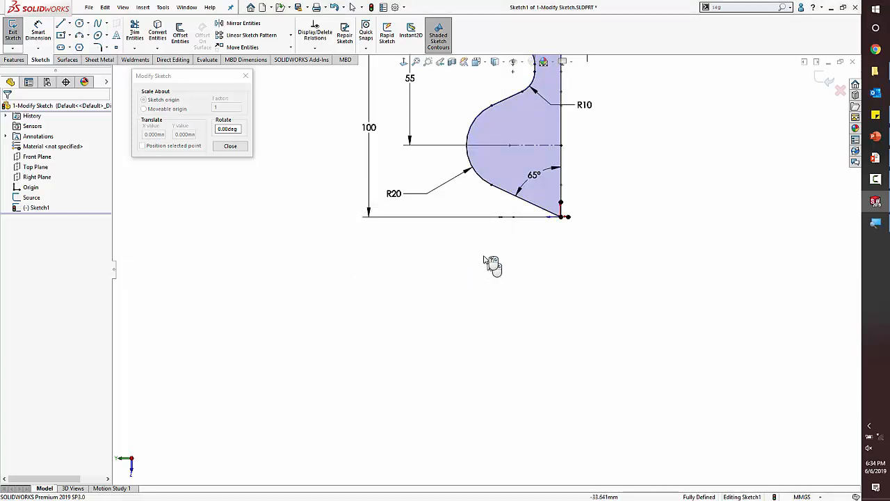
middle_click_drag(453, 226, 409, 416, "ctrl")
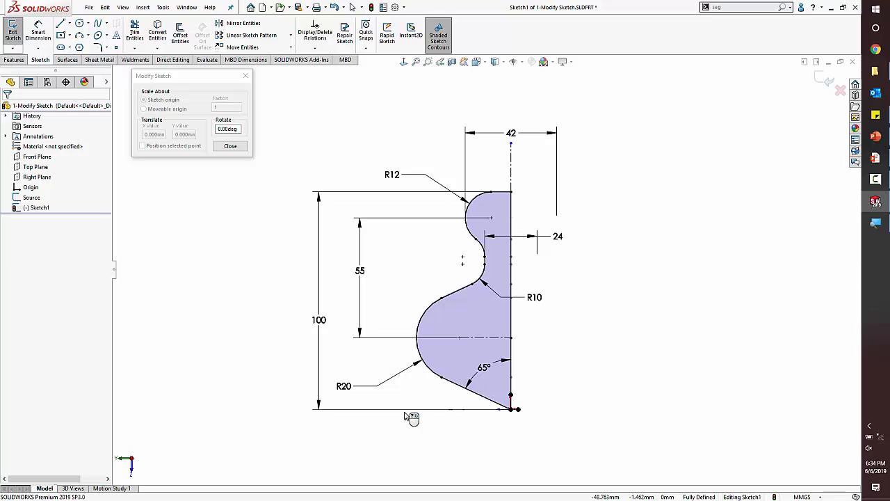
mouse_move(490, 370)
middle_mouse_down()
mouse_move(591, 187)
mouse_move(507, 197)
mouse_move(479, 218)
middle_mouse_up()
left_click(234, 147)
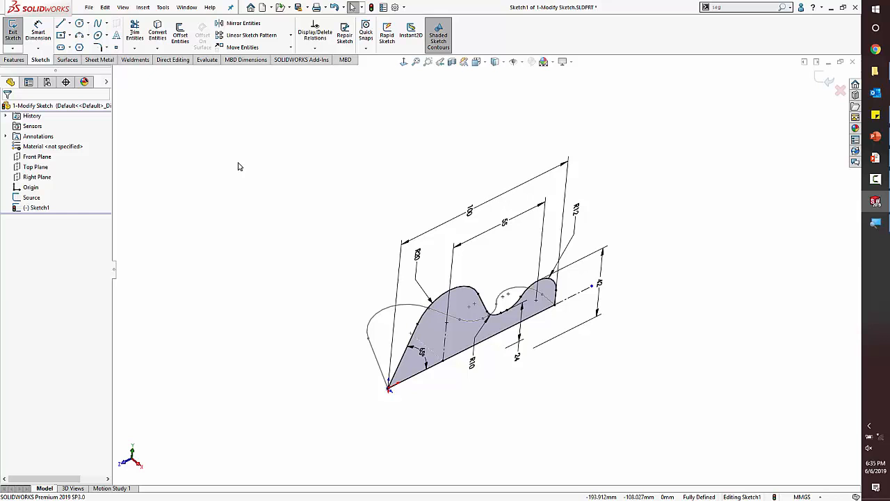
Step: Undo the Modify Sketch changes and reopen the copied sketch for editing
key("ctrl+z")
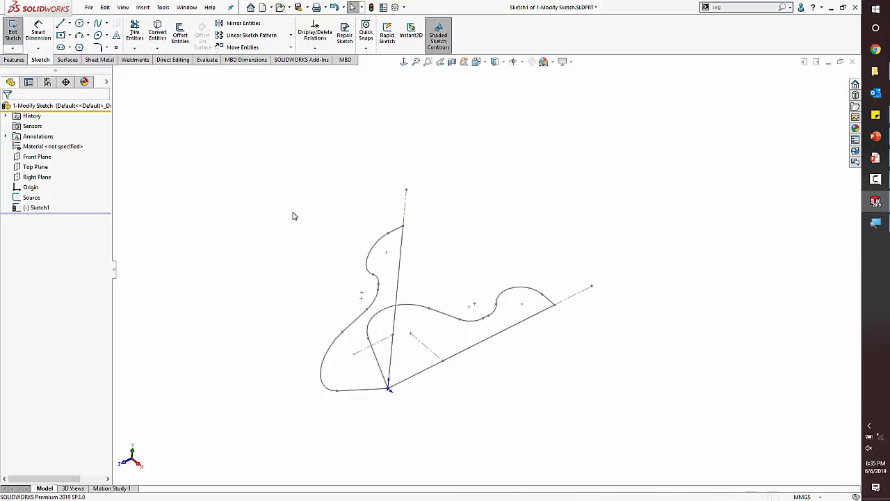
left_click(32, 208)
left_click(36, 175)
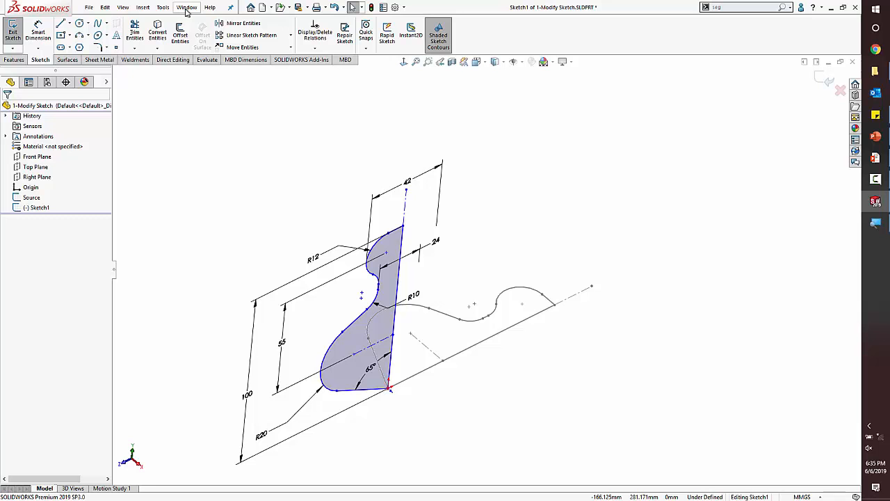
left_click(163, 7)
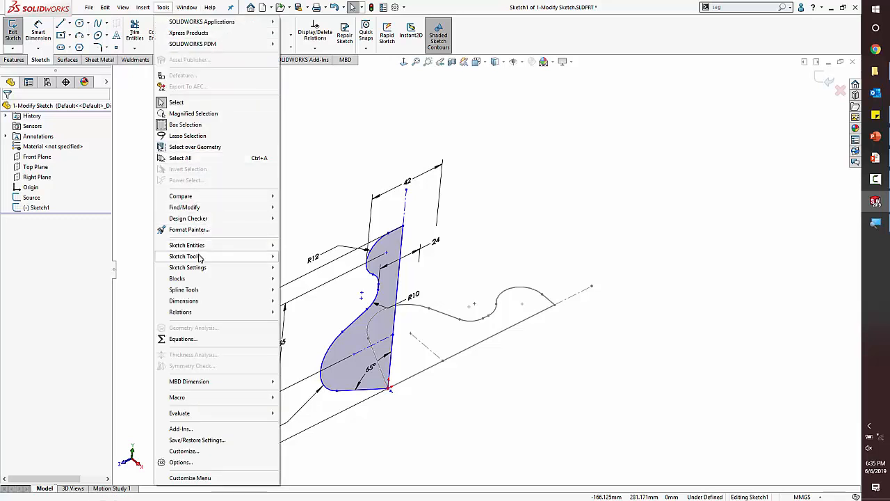
mouse_move(201, 257)
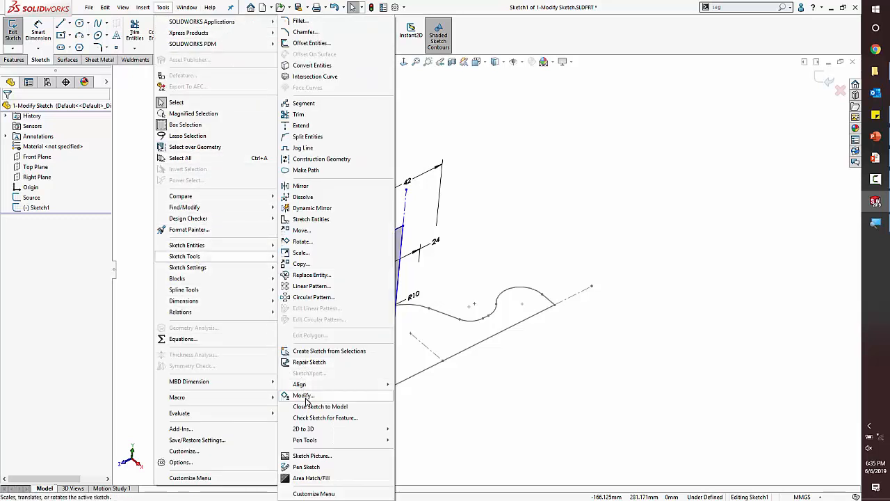
left_click(302, 395)
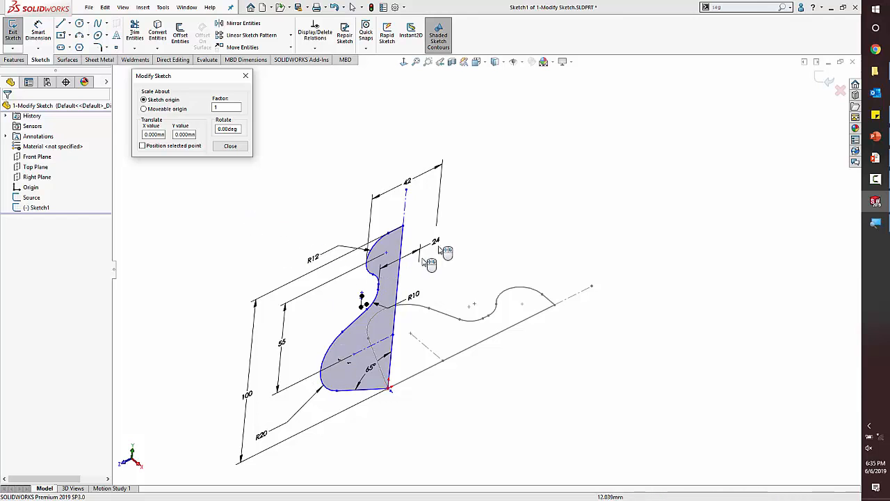
mouse_move(629, 179)
right_mouse_down()
mouse_move(659, 238)
mouse_move(779, 205)
mouse_move(788, 274)
mouse_move(755, 175)
mouse_move(771, 248)
mouse_move(760, 252)
mouse_move(762, 245)
right_mouse_up()
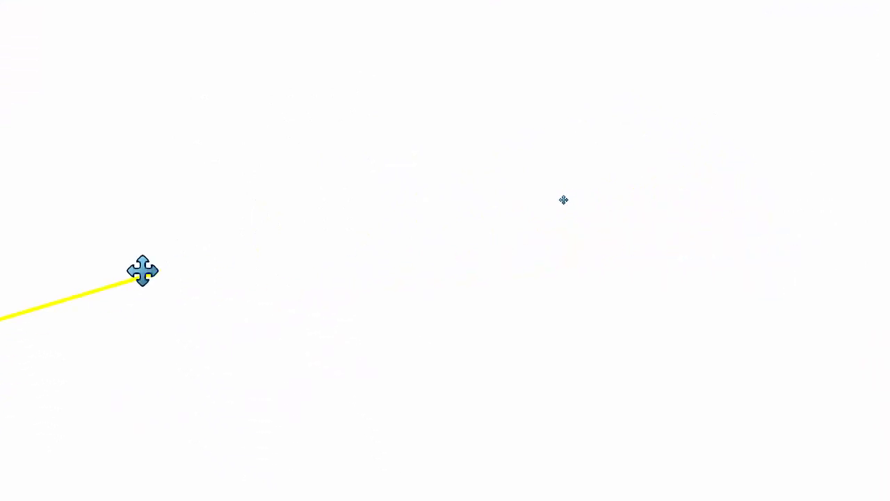
mouse_move(143, 271)
right_mouse_down()
mouse_move(115, 274)
mouse_move(562, 188)
mouse_move(683, 148)
mouse_move(714, 266)
mouse_move(709, 278)
mouse_move(607, 282)
mouse_move(554, 268)
mouse_move(671, 200)
mouse_move(505, 240)
right_mouse_up()
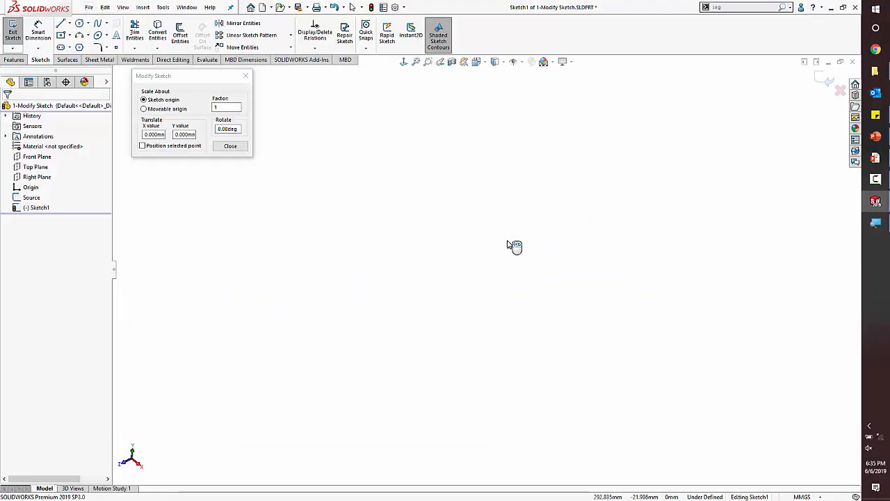
key("Escape")
key("f")
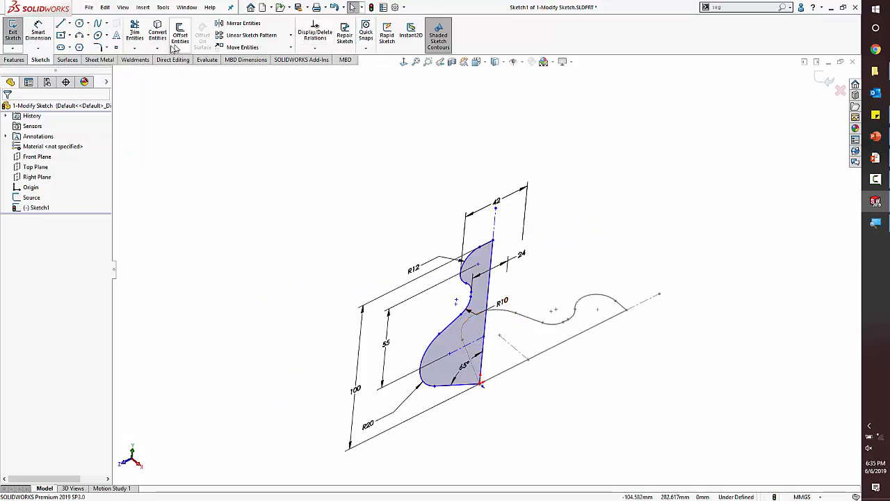
Step: Try rotating the copied profile freehand with Modify Sketch
left_click(185, 8)
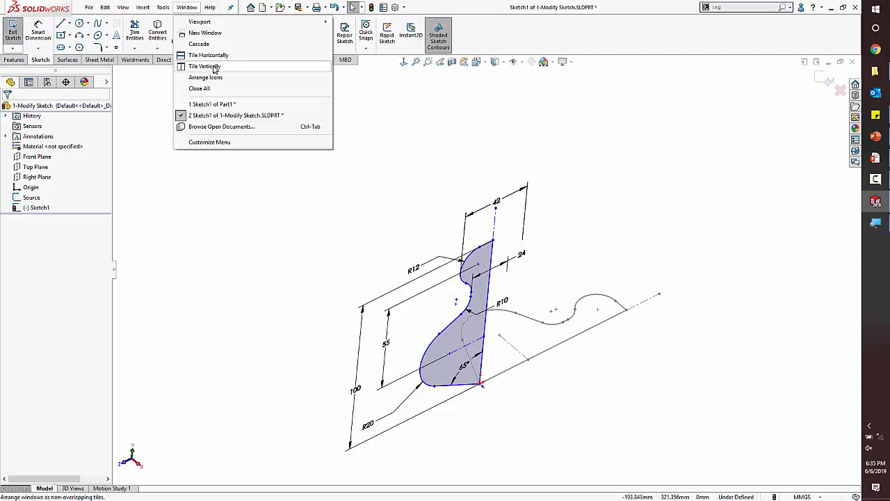
mouse_move(163, 7)
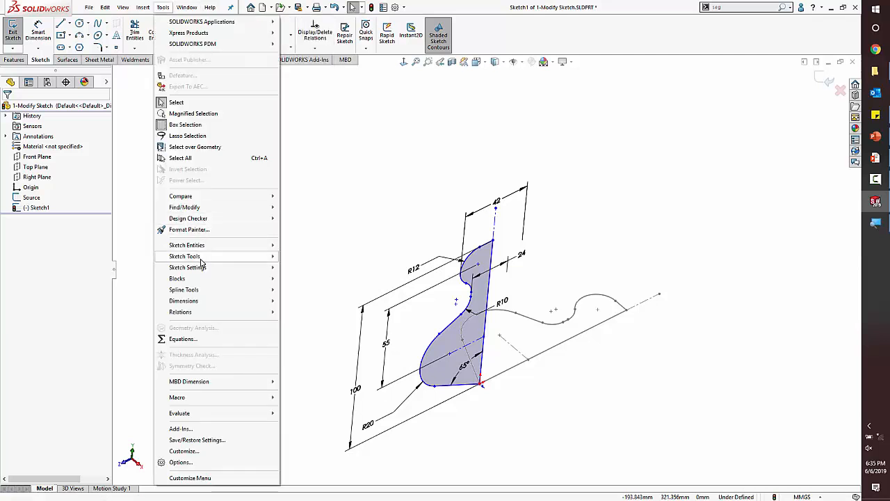
mouse_move(208, 256)
left_click(305, 395)
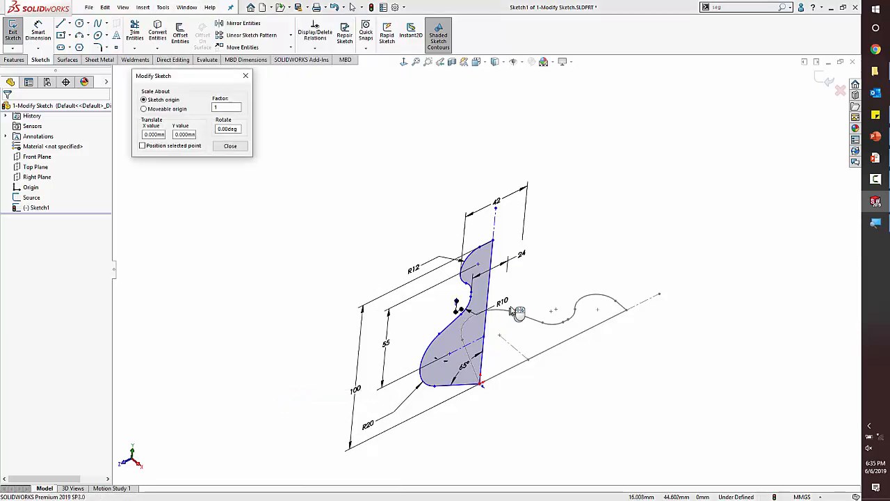
mouse_move(578, 272)
right_mouse_down()
mouse_move(566, 239)
mouse_move(523, 218)
mouse_move(537, 181)
mouse_move(531, 229)
mouse_move(459, 435)
mouse_move(424, 445)
mouse_move(446, 436)
right_mouse_up()
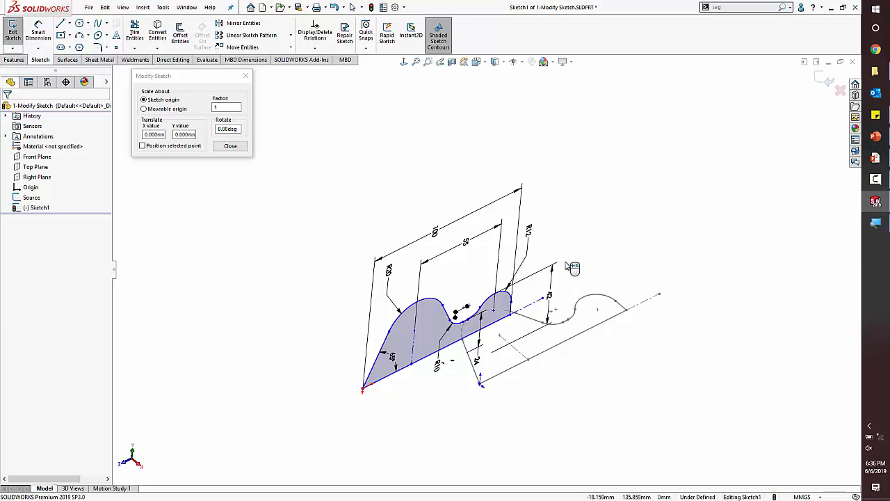
mouse_move(571, 267)
right_mouse_down()
mouse_move(608, 214)
mouse_move(628, 232)
mouse_move(646, 285)
mouse_move(629, 236)
mouse_move(629, 256)
right_mouse_up()
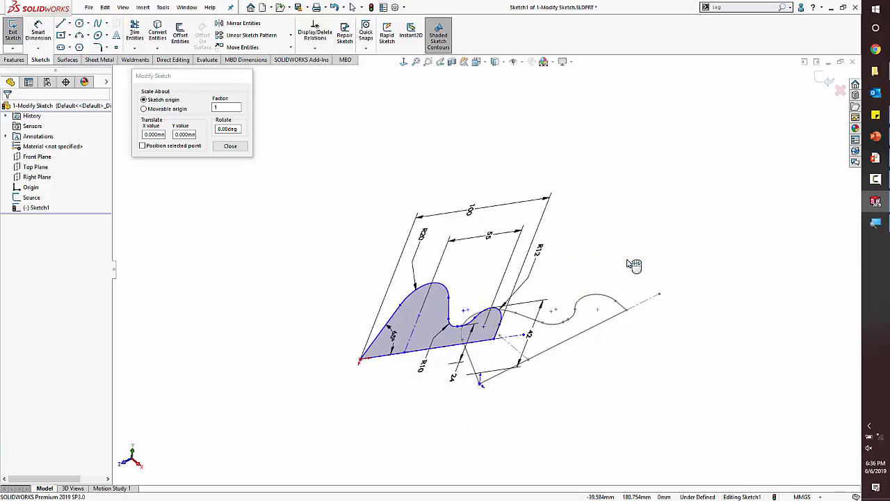
key("Escape")
Step: Restart Modify Sketch on the copied profile and rotate the whole sketch by 90 degrees
mouse_move(266, 152)
left_mouse_down()
mouse_move(571, 389)
mouse_move(642, 466)
left_mouse_up()
left_click(163, 7)
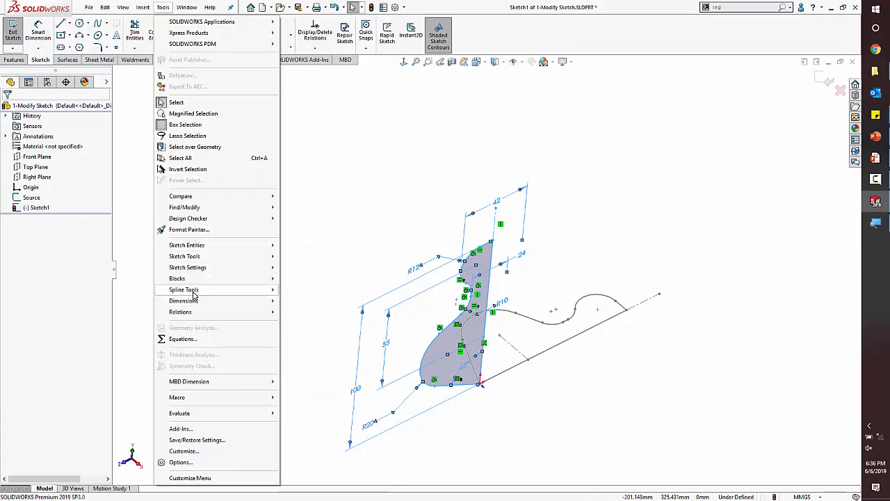
mouse_move(195, 256)
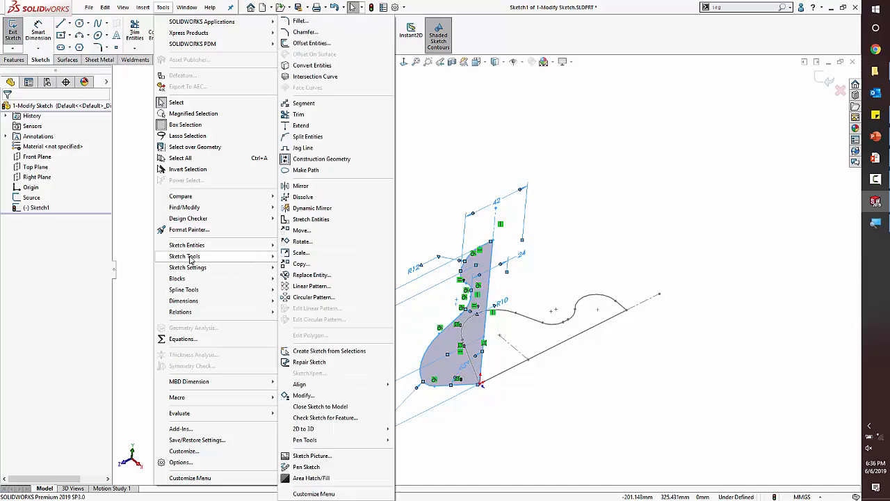
left_click(304, 395)
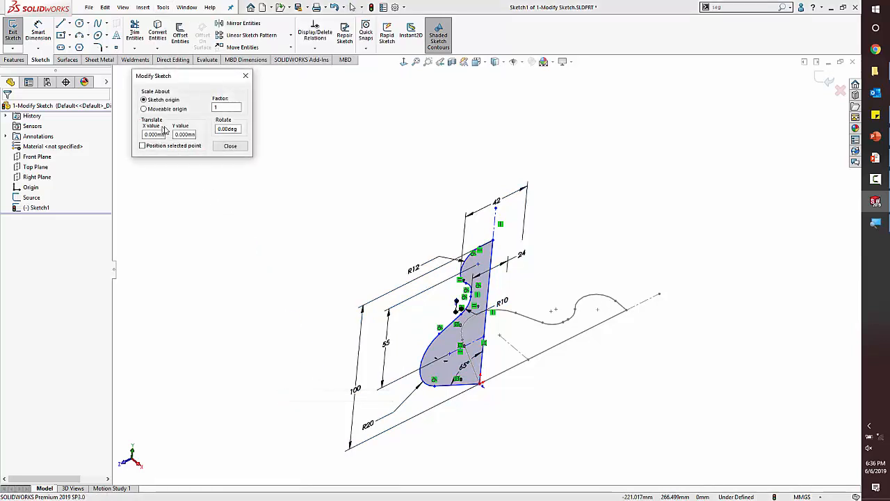
double_click(239, 130)
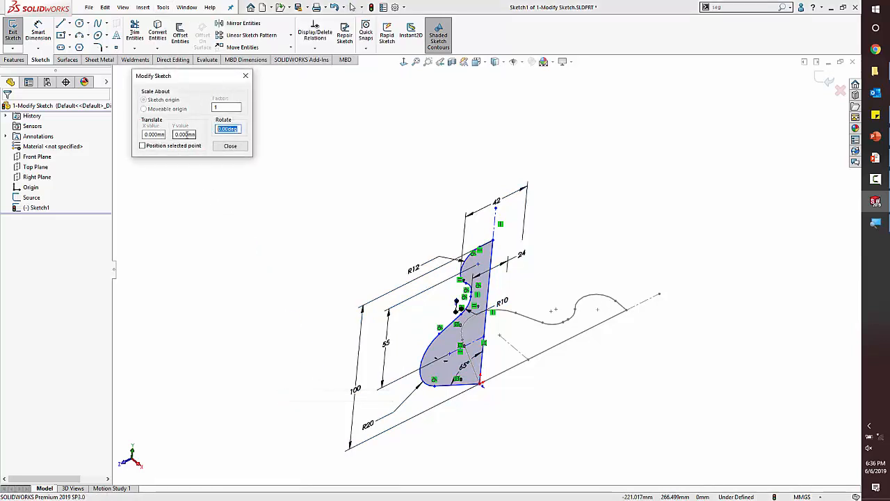
type("90")
key("Return")
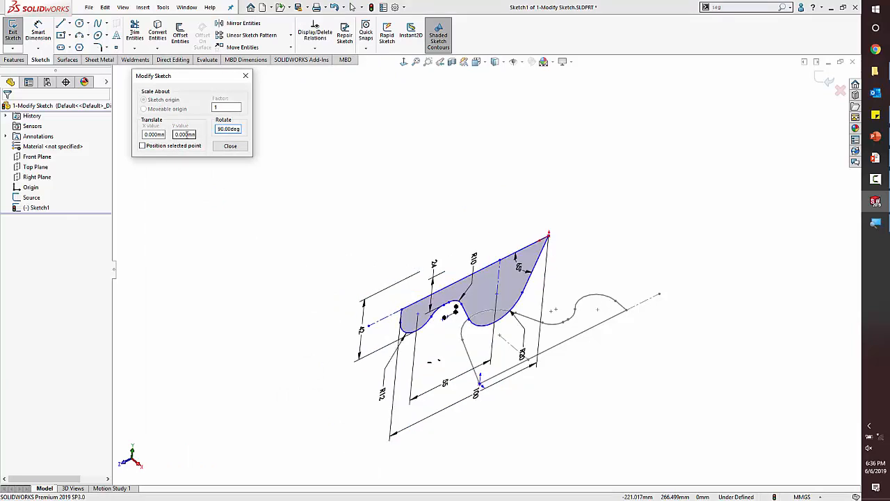
Step: Repeat the 90-degree rotation until the copied profile stands upright with its origin corner at the same end as on the Source sketch
key("Return")
key("Return")
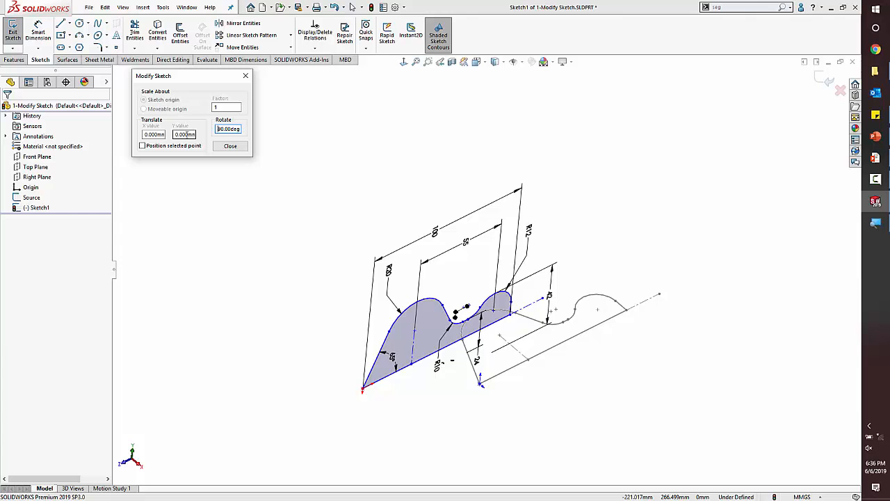
key("Return")
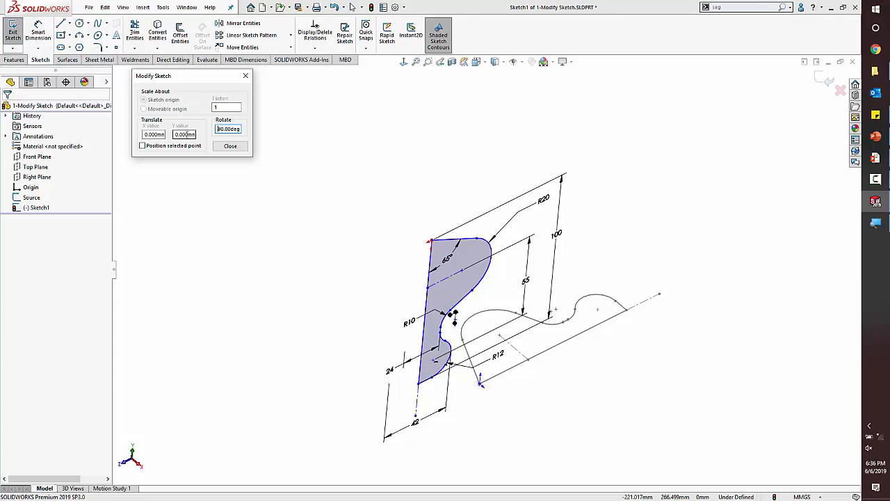
key("Return")
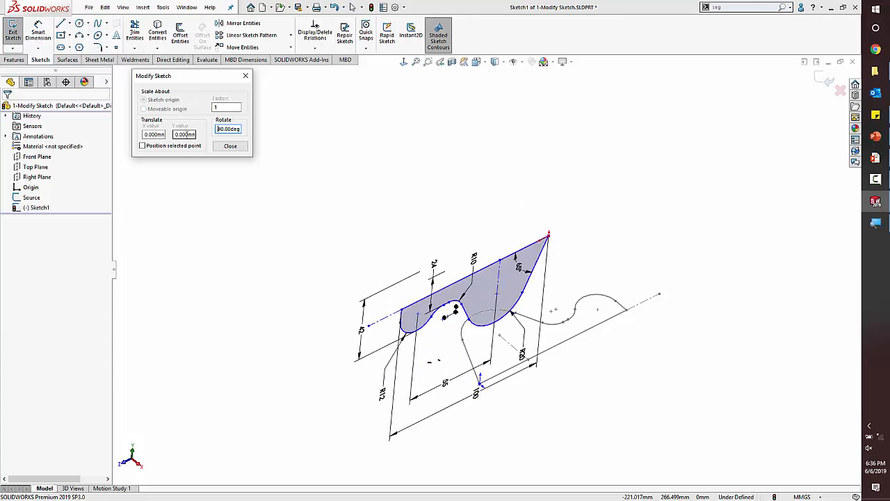
key("Return")
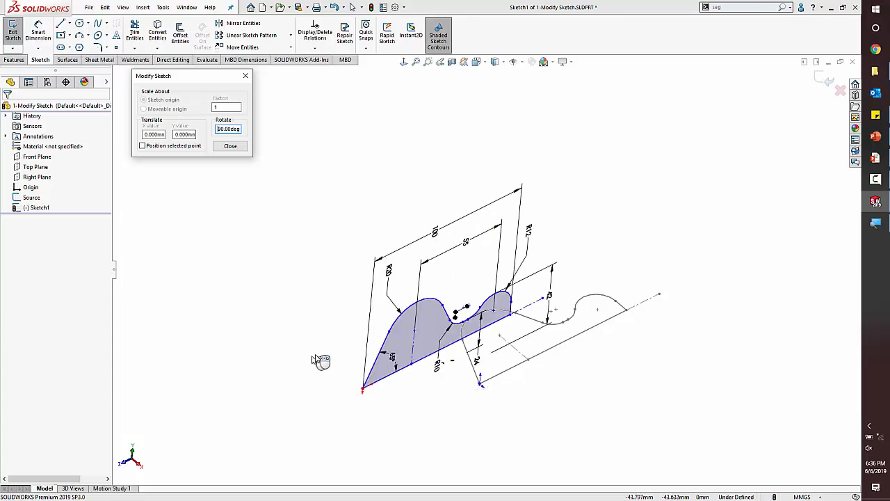
Step: Place the copied sketch's origin on the part origin, keep the new relation, and exit the sketch
mouse_move(363, 390)
left_mouse_down()
mouse_move(470, 393)
mouse_move(479, 383)
left_mouse_up()
left_click(455, 255)
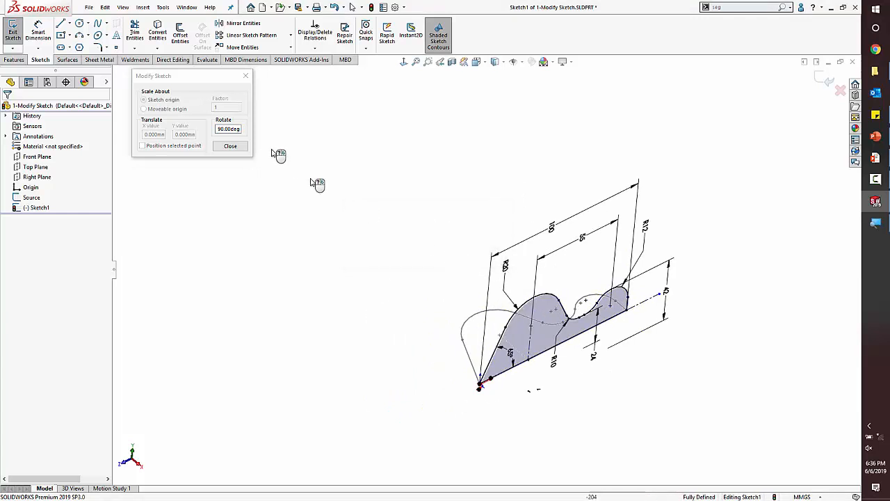
left_click(230, 147)
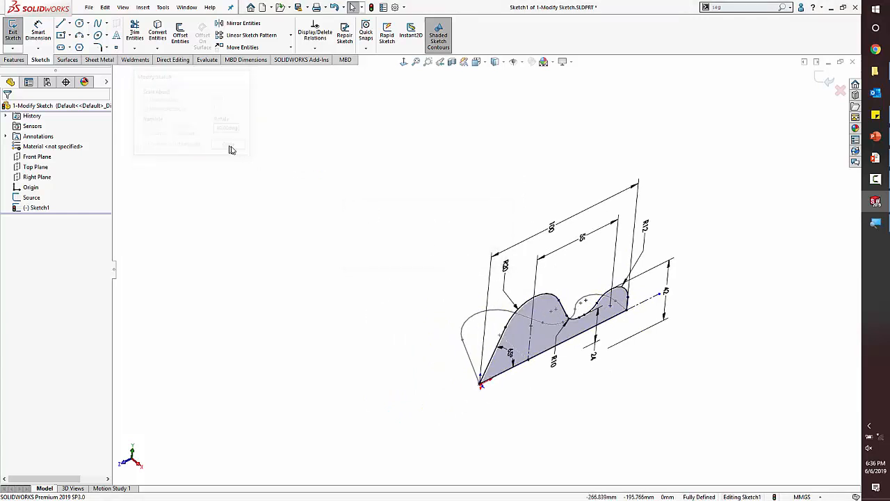
left_click(827, 81)
Step: Insert a derived sketch of the Source sketch on the Top Plane
mouse_move(646, 348)
middle_mouse_down()
mouse_move(578, 317)
mouse_move(415, 298)
mouse_move(463, 114)
mouse_move(438, 289)
mouse_move(429, 288)
middle_mouse_up()
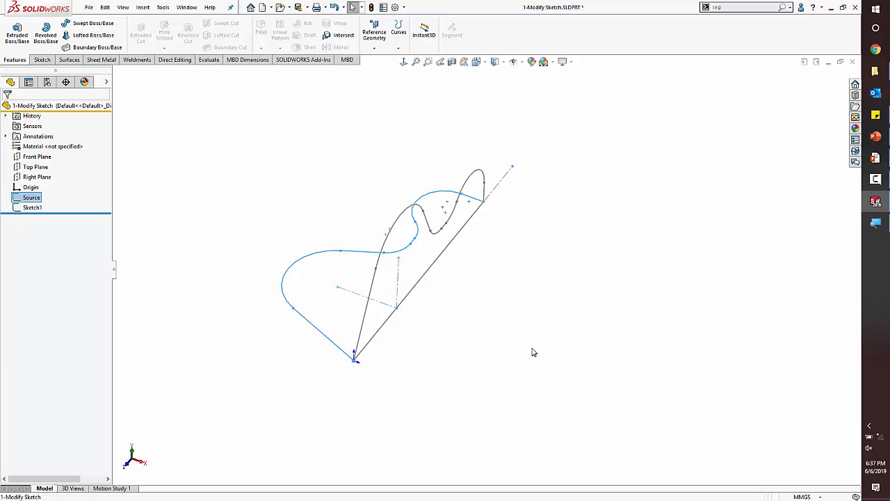
middle_click_drag(439, 312, 435, 290)
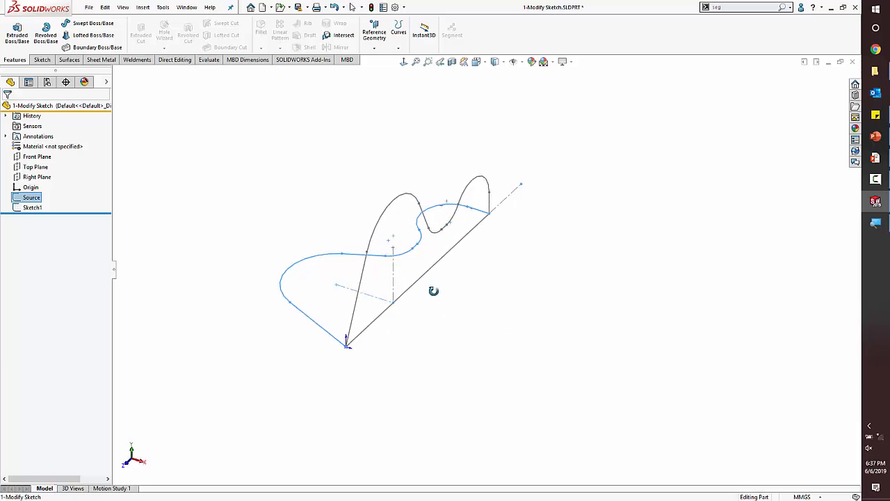
left_click(299, 200)
left_click(40, 198)
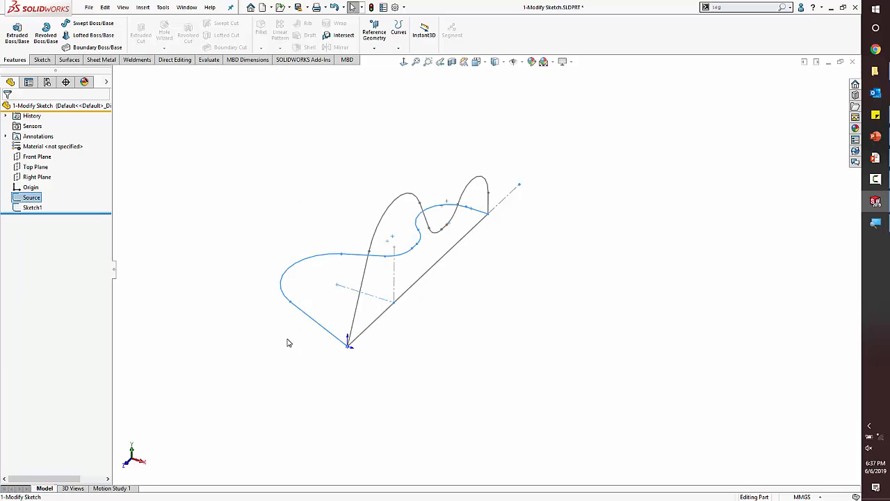
left_click(39, 166, "ctrl")
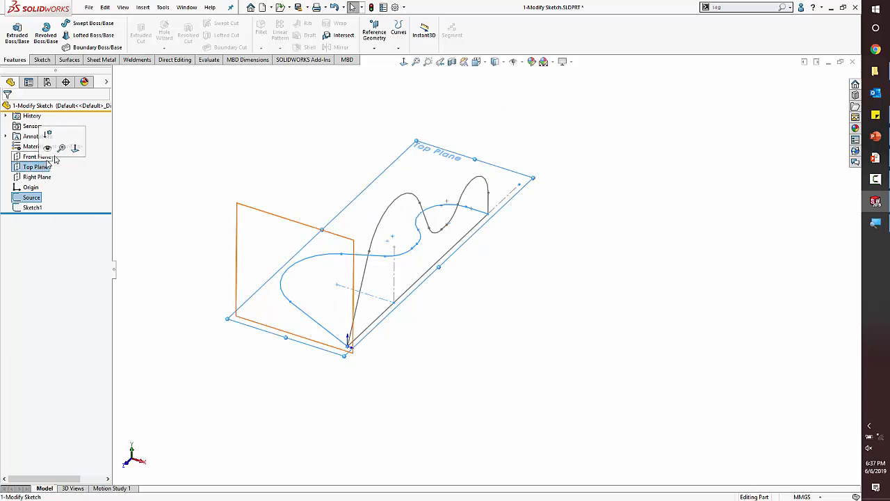
left_click(144, 8)
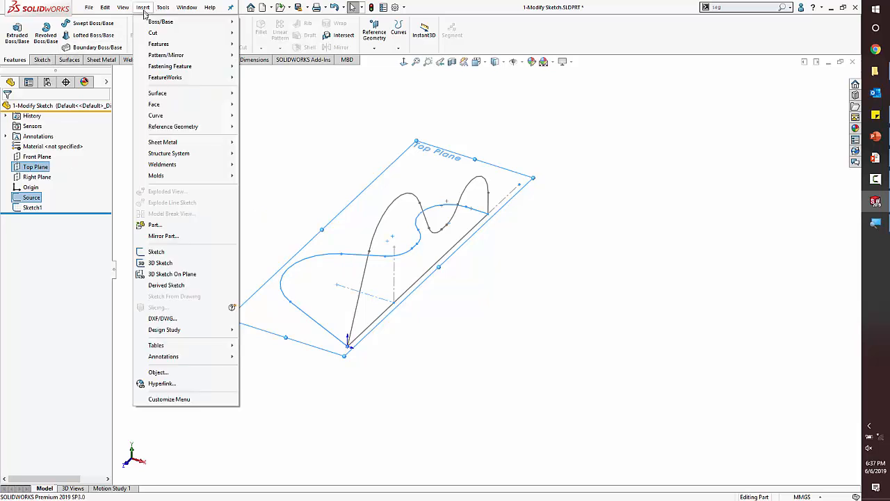
left_click(166, 285)
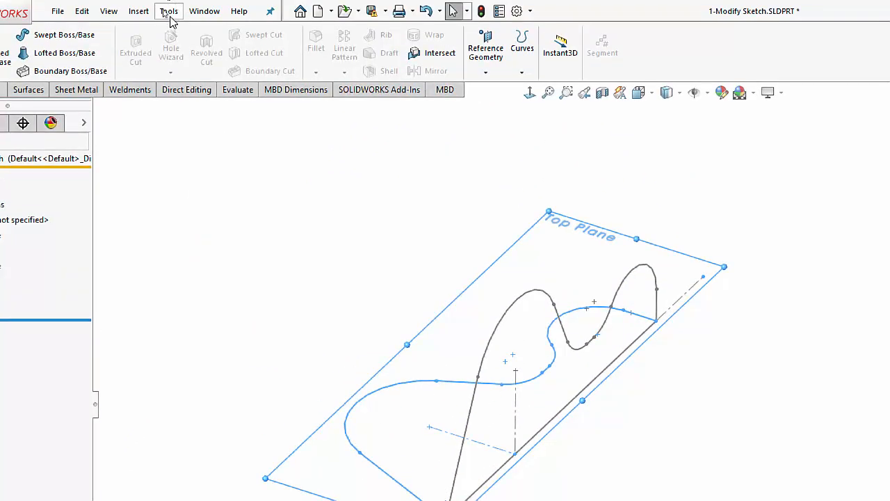
left_click(170, 14)
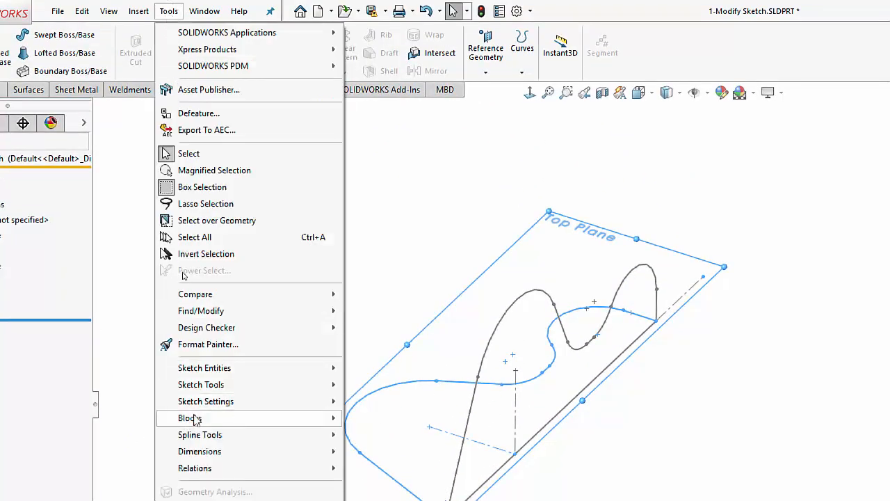
mouse_move(220, 332)
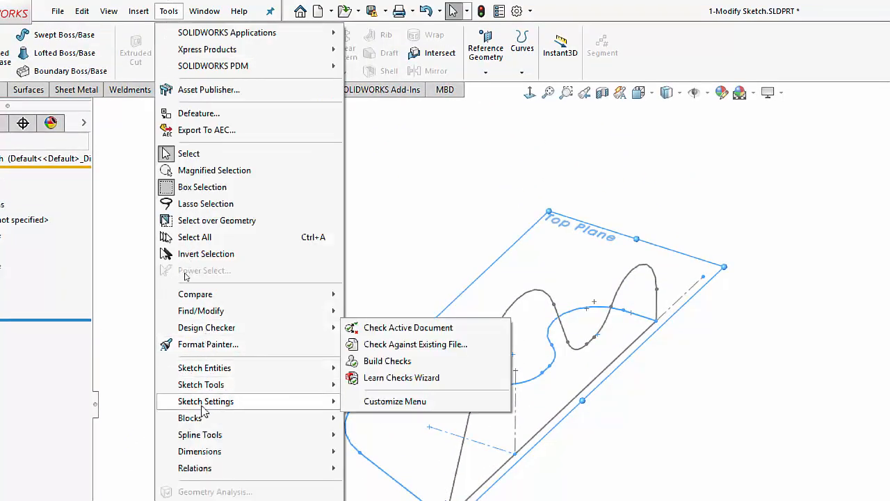
left_click(139, 11)
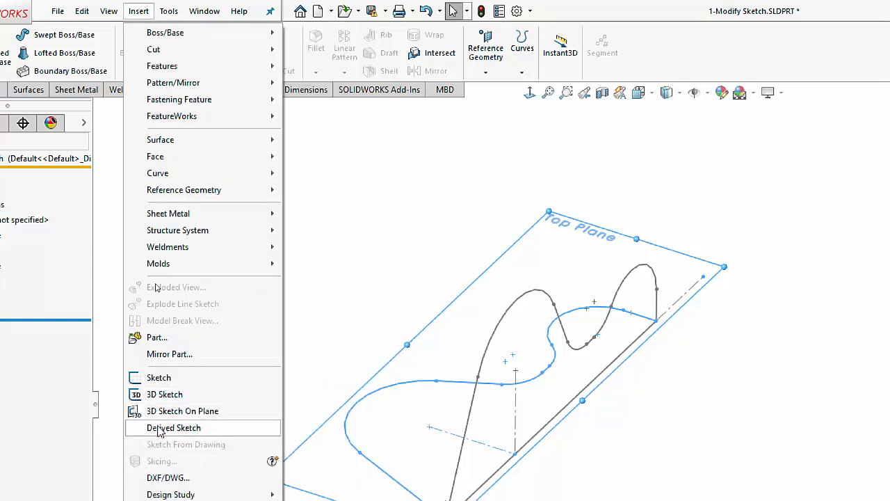
left_click(159, 428)
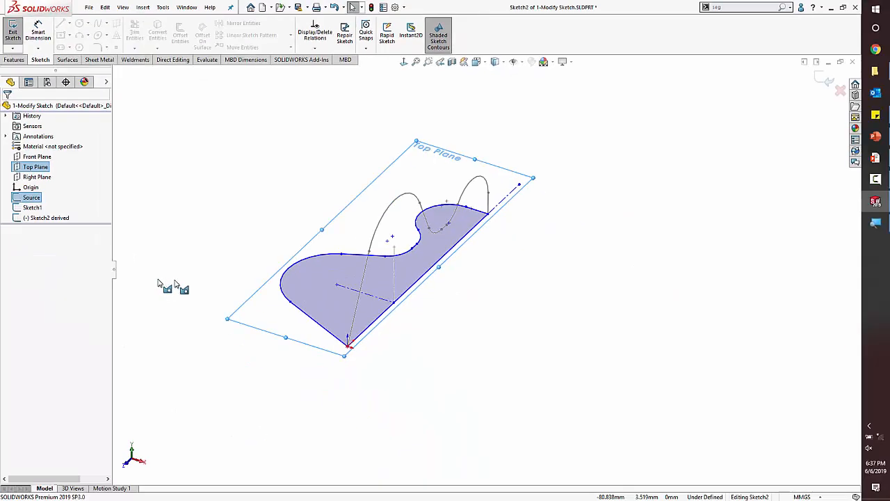
left_click(45, 217)
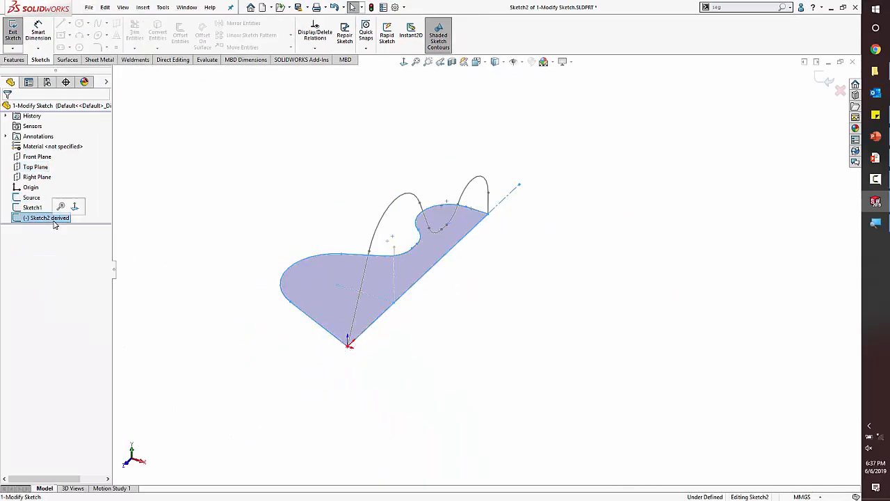
left_click(402, 407)
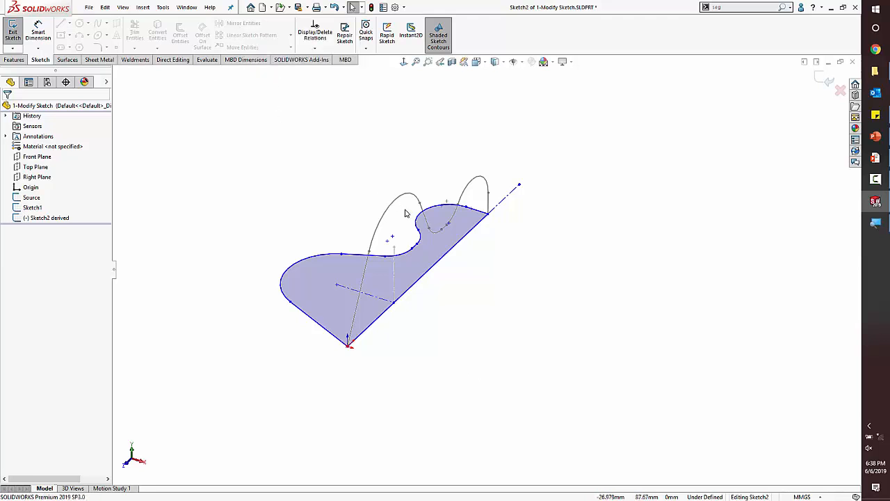
Step: Start Modify Sketch on the derived sketch and flip it about its axes until the profile is mirrored across its long base line
scroll(406, 213, "down", 3)
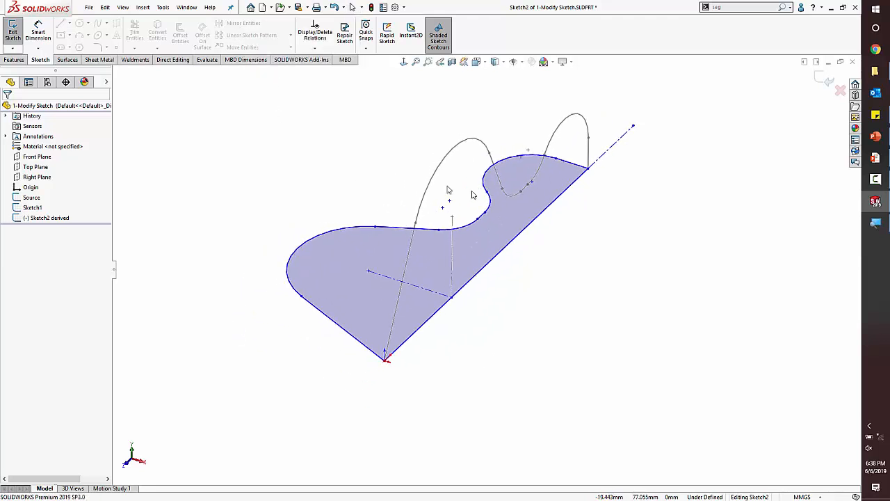
left_click(187, 7)
mouse_move(163, 7)
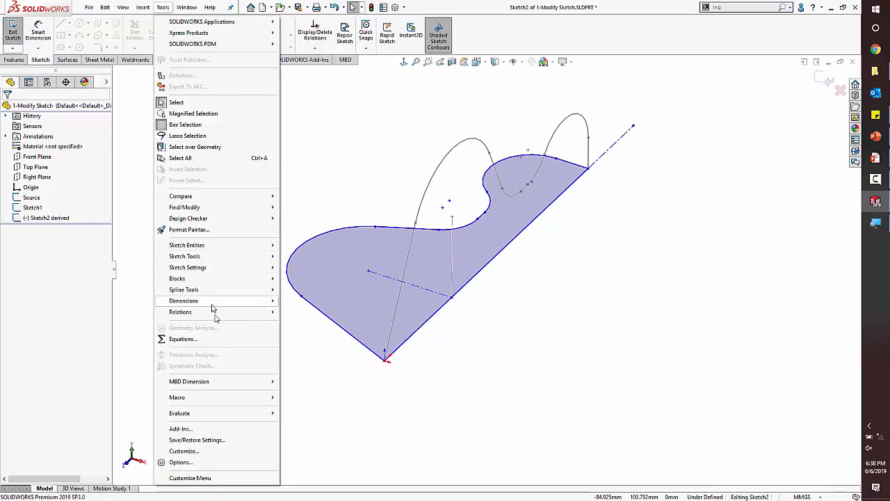
mouse_move(205, 256)
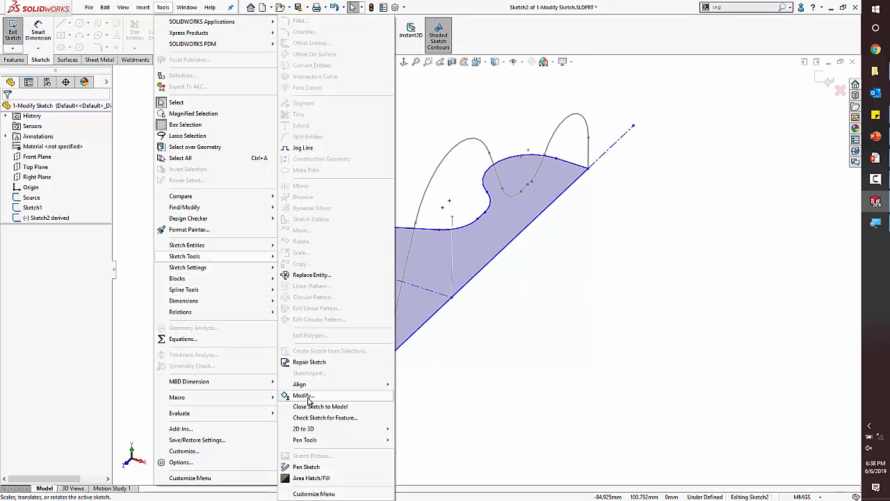
left_click(308, 395)
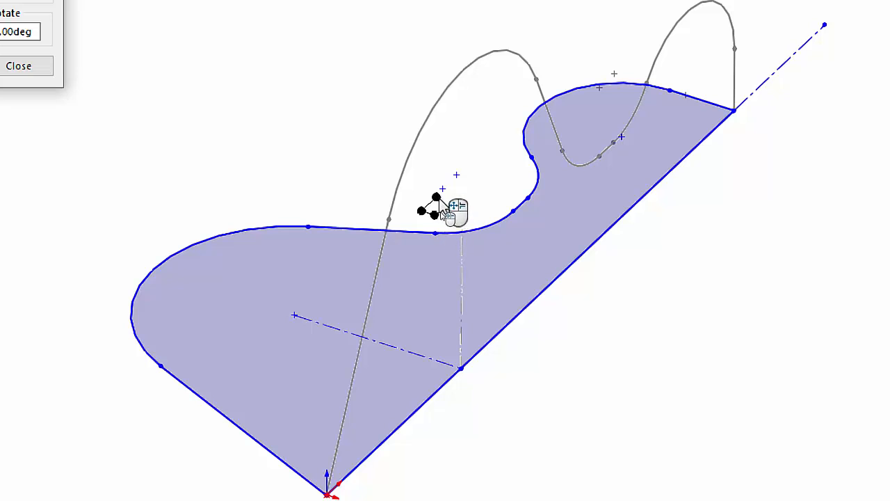
right_click(439, 199)
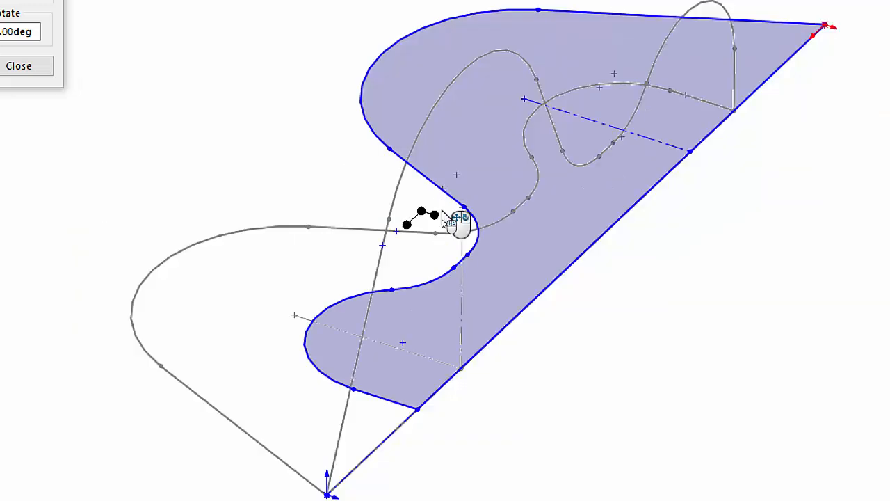
right_click(437, 220)
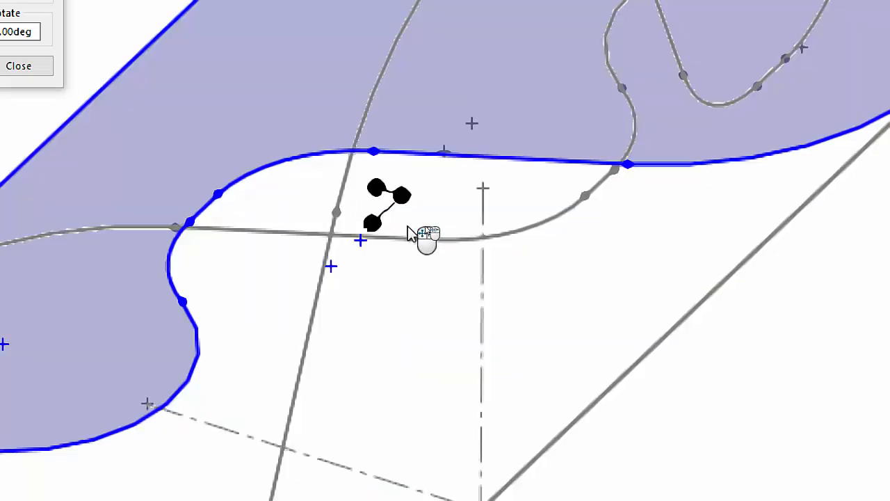
right_click(413, 234)
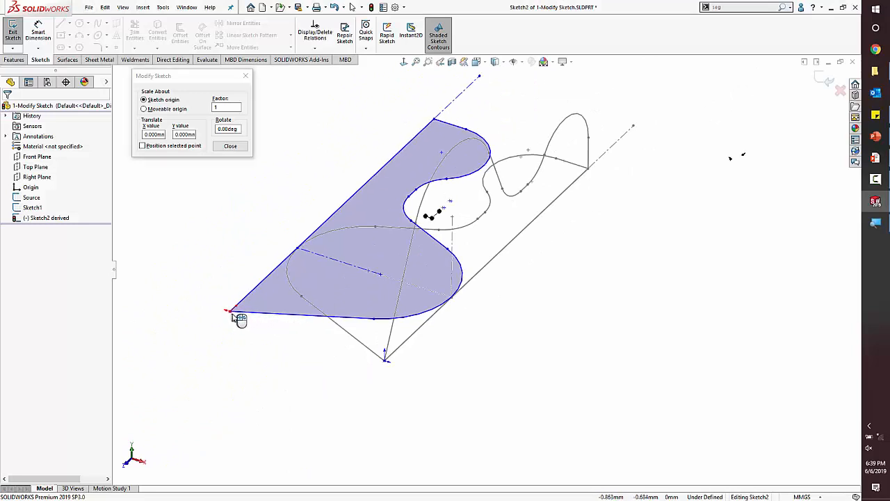
Step: Place the derived sketch's origin on the part origin, keep the new relation, and close Modify Sketch
mouse_move(238, 318)
left_mouse_down()
mouse_move(383, 372)
mouse_move(394, 364)
mouse_move(385, 360)
left_mouse_up()
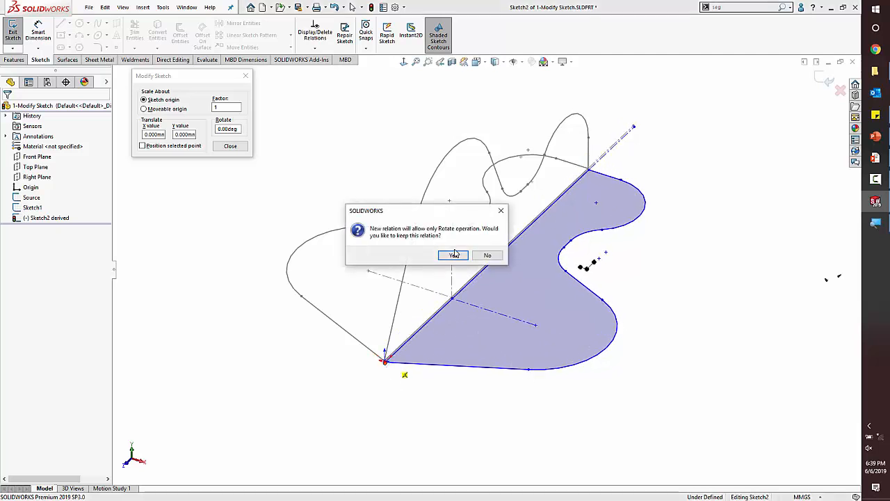
left_click(454, 254)
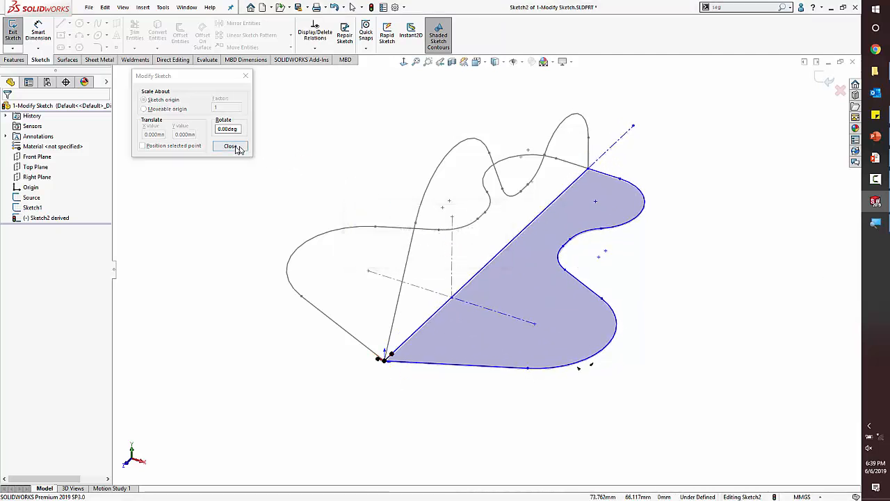
left_click(231, 146)
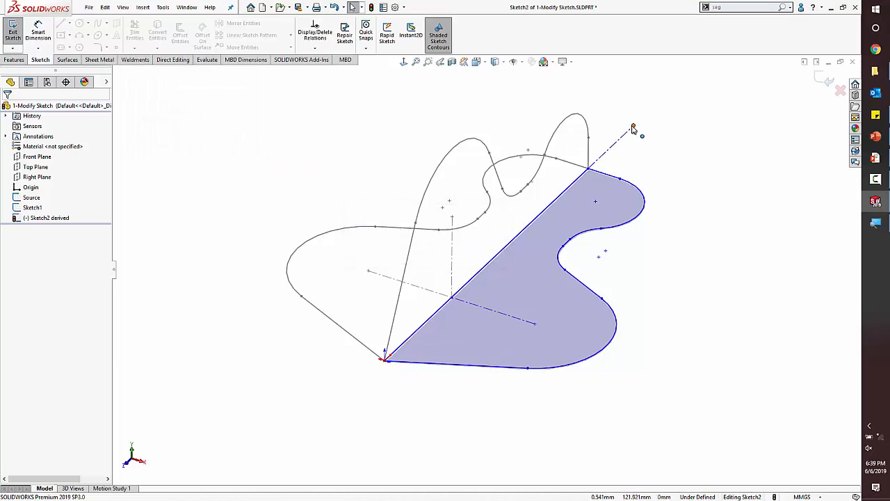
Step: Make the derived sketch's loose centerline endpoint coincident with the Source sketch's centerline, and exit the sketch
mouse_move(632, 127)
left_mouse_down()
mouse_move(751, 334)
mouse_move(639, 155)
mouse_move(560, 141)
mouse_move(735, 338)
mouse_move(725, 308)
mouse_move(746, 360)
mouse_move(718, 261)
mouse_move(647, 97)
mouse_move(669, 131)
mouse_move(626, 143)
left_mouse_up()
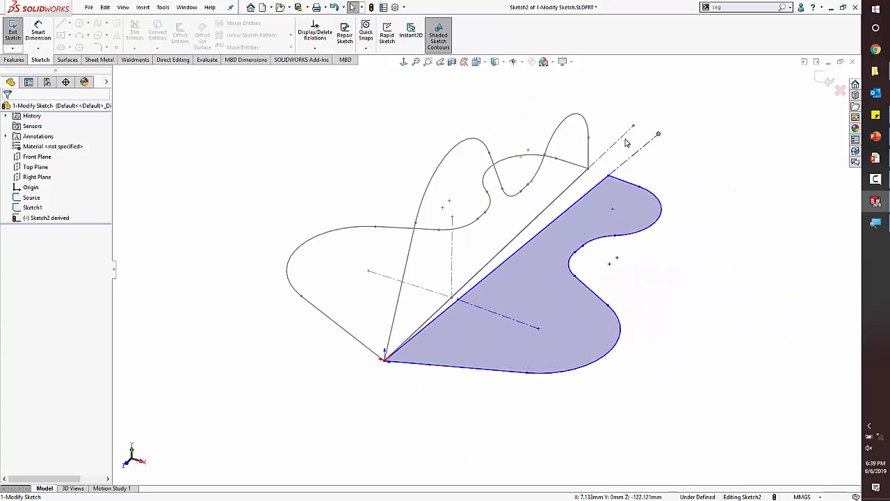
left_click(625, 143)
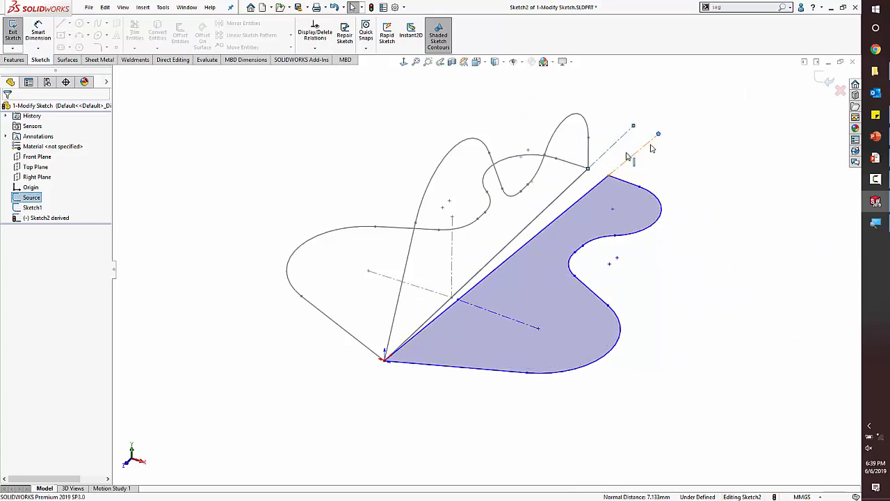
left_click(29, 82)
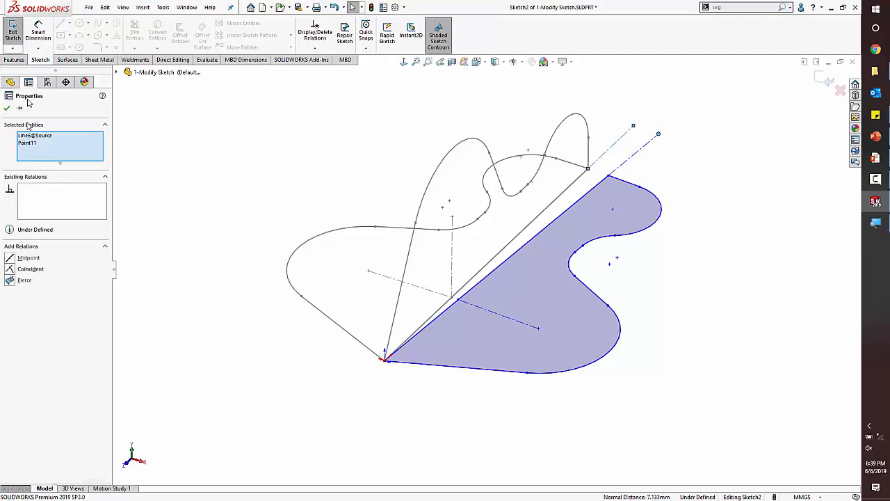
left_click(16, 270)
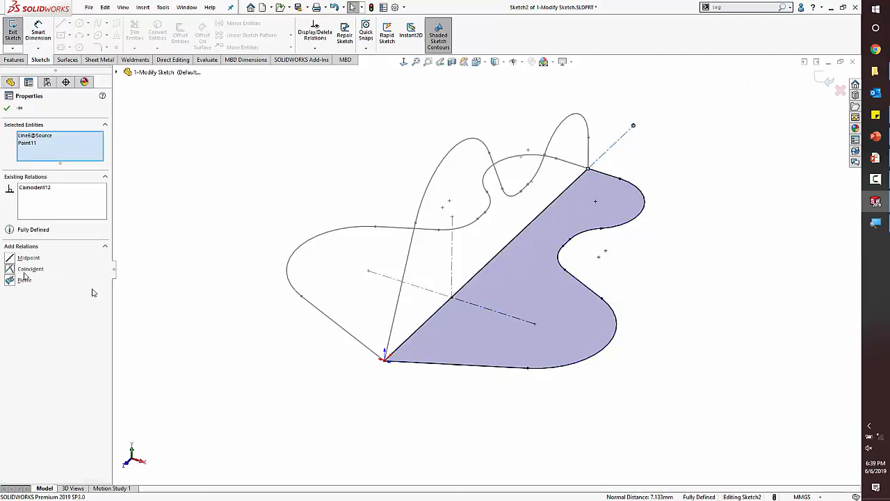
left_click(701, 378)
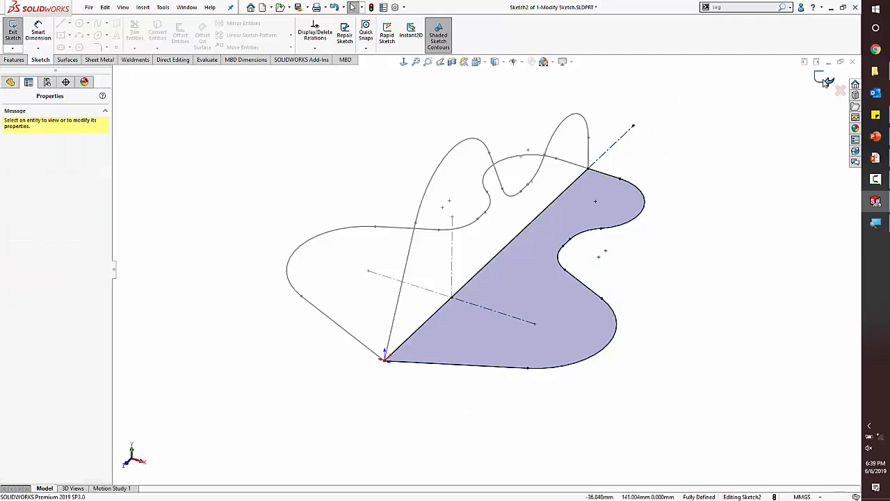
left_click(824, 82)
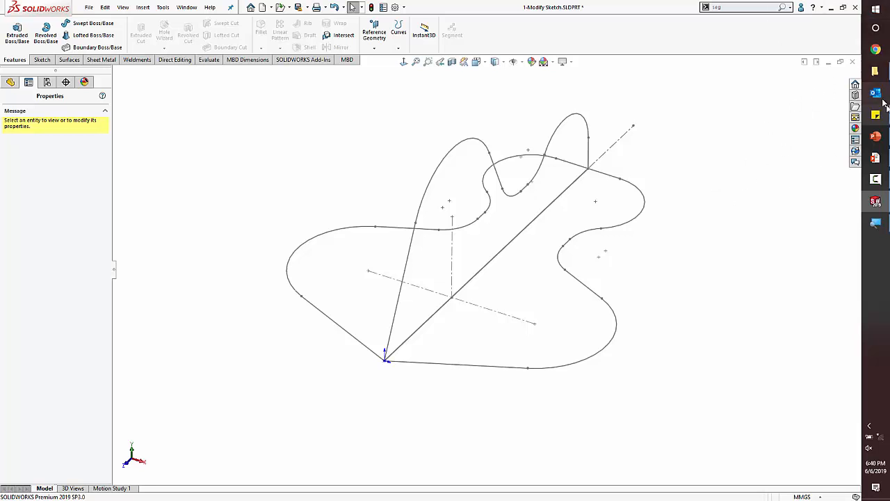
Step: Switch to the PowerPoint slide show, reveal its next picture, and open the 2-SketchXpert part from the Sketching Basics folder
left_click(875, 159)
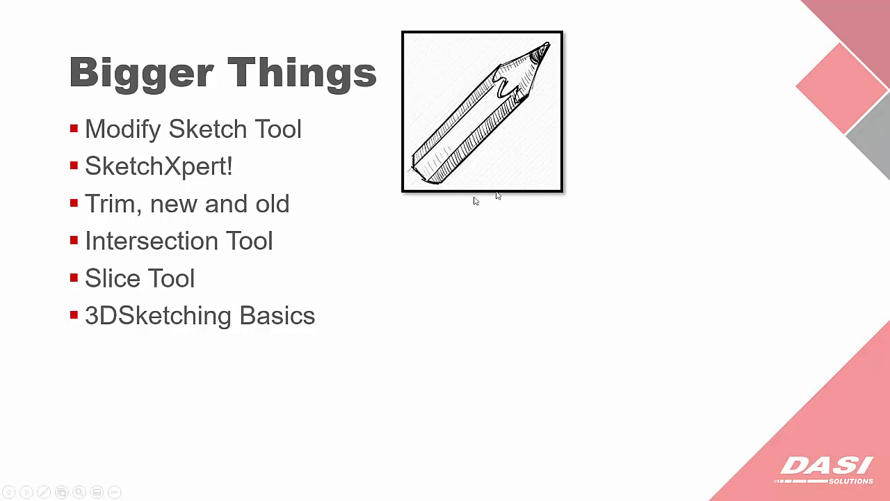
left_click(506, 311)
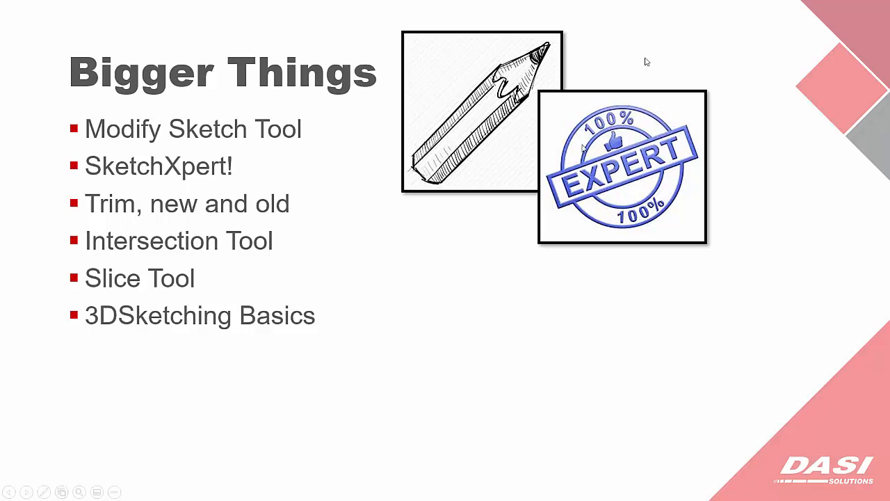
key("alt+Tab")
key("alt+Tab")
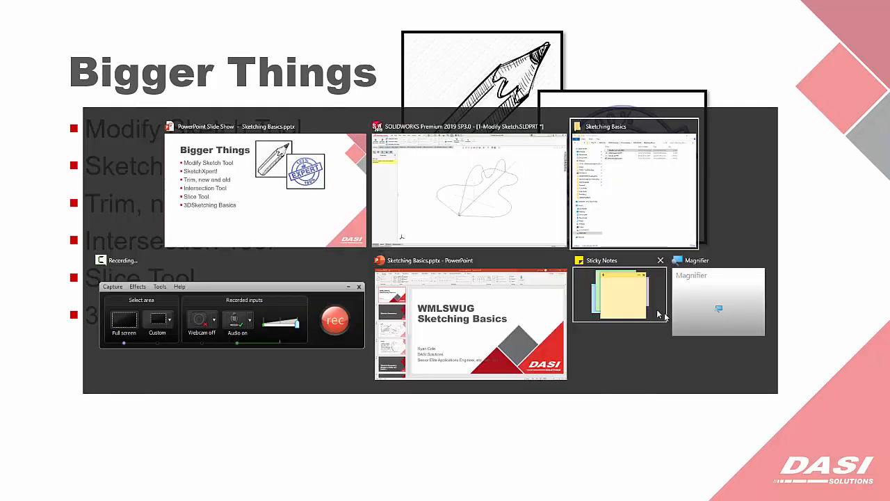
double_click(201, 101)
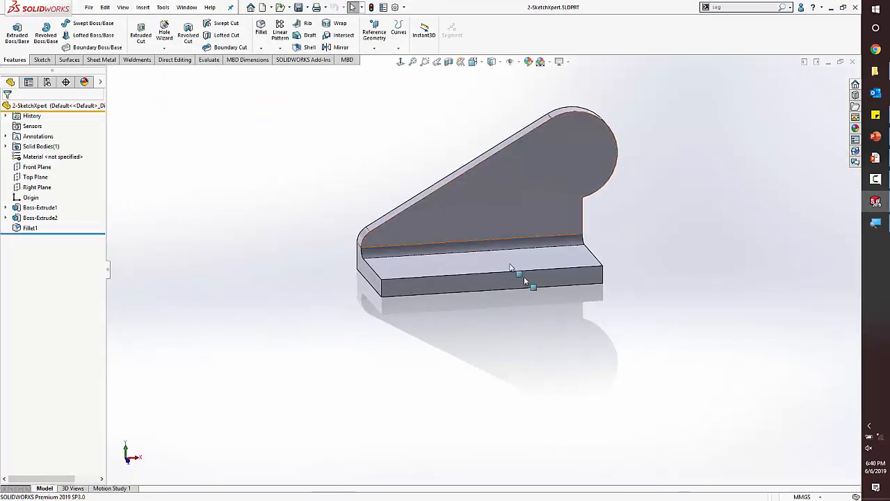
Step: Open the sketch of the upright plate, Boss-Extrude2, for editing
scroll(494, 212, "down", 3)
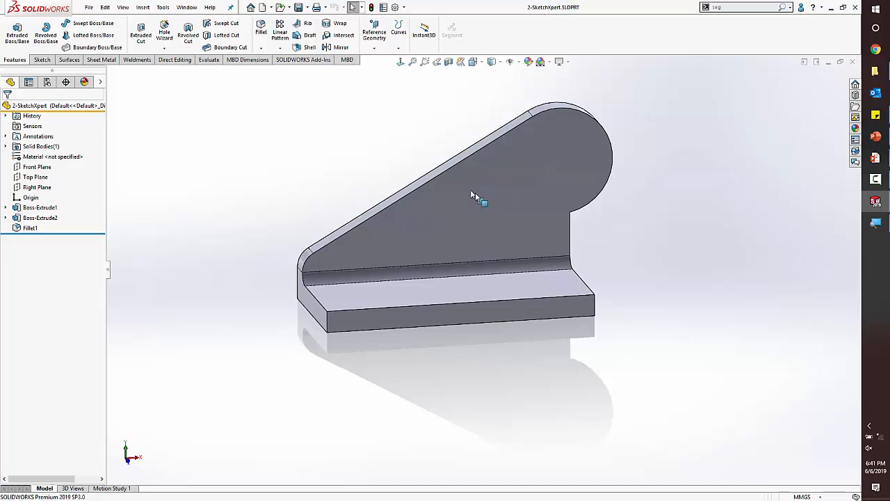
middle_click_drag(489, 194, 550, 203)
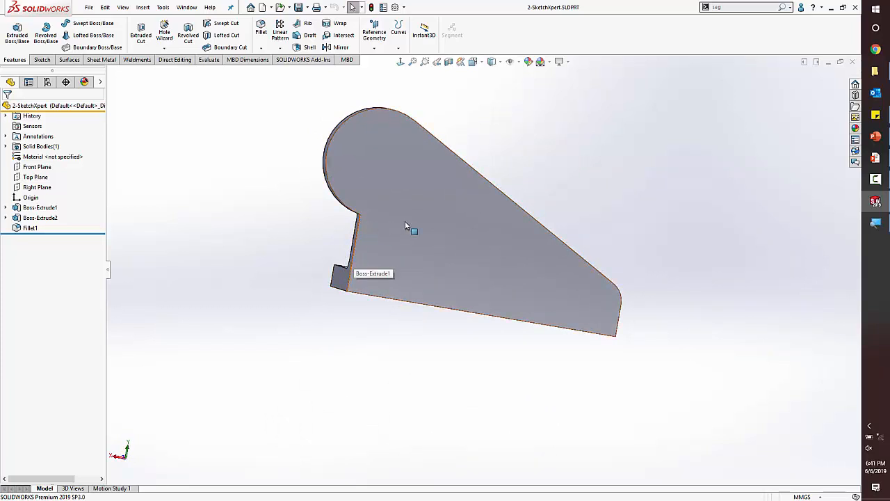
middle_click_drag(408, 225, 264, 216)
right_click(490, 179)
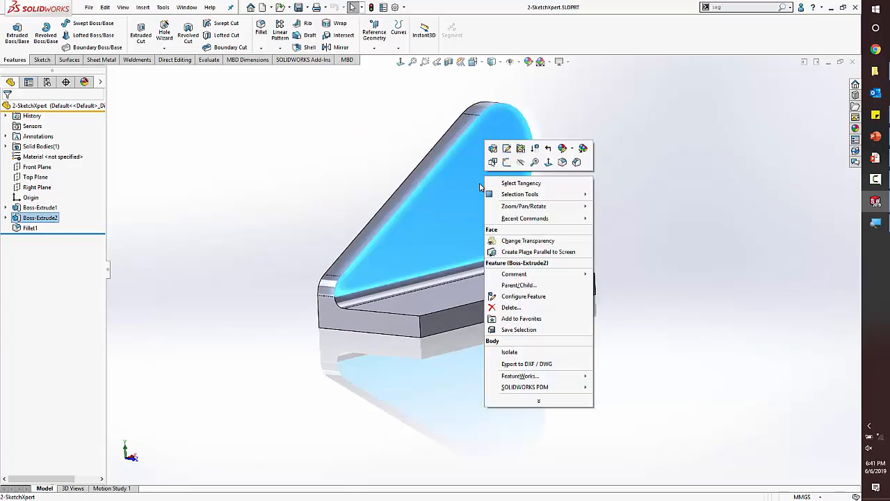
left_click(503, 152)
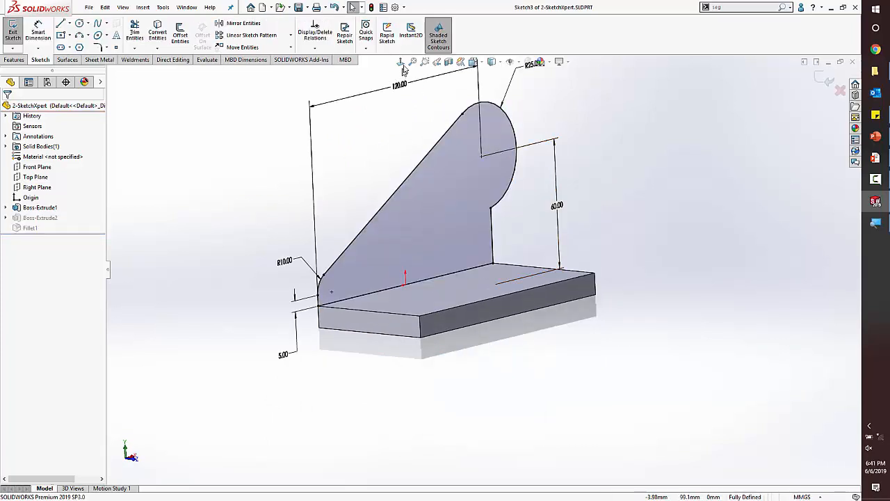
Step: Try a tangent relation between the short vertical line and the R25 arc, and remove it again
left_click(367, 313)
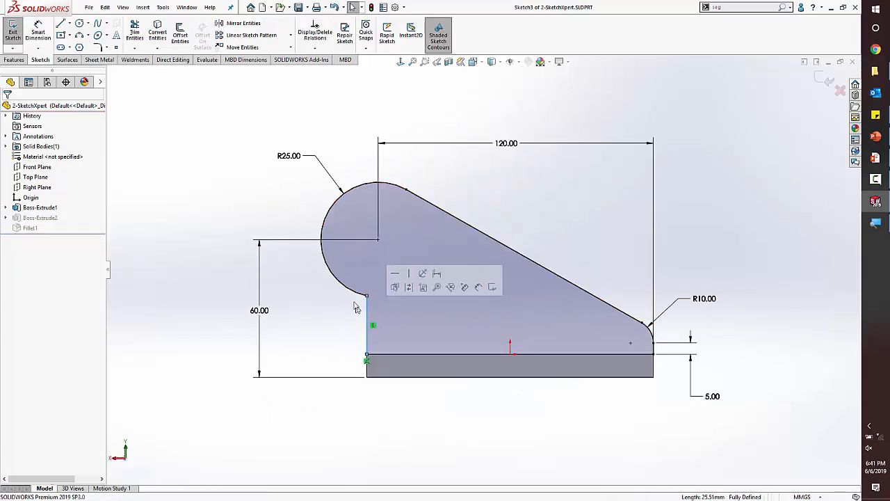
left_click(354, 291, "ctrl")
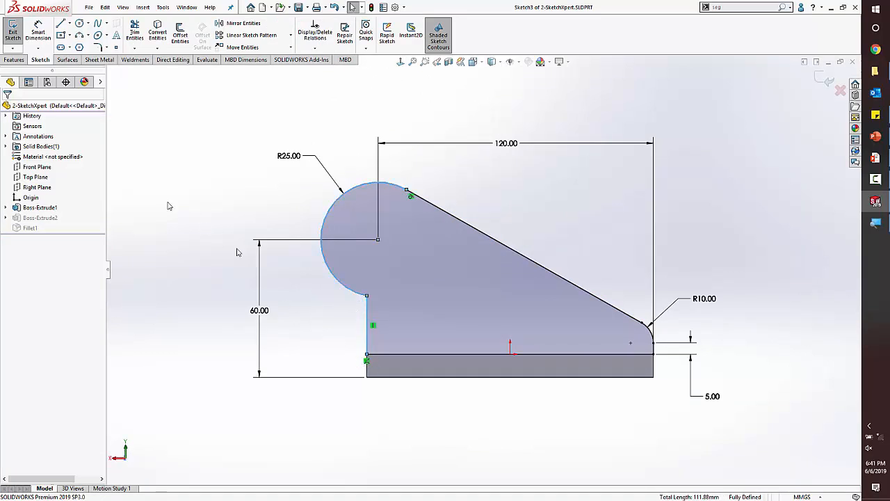
left_click(28, 82)
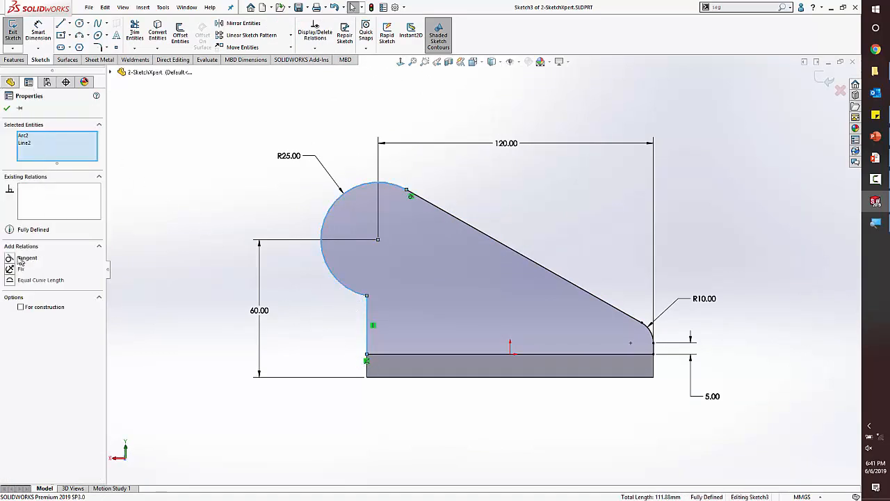
left_click(69, 257)
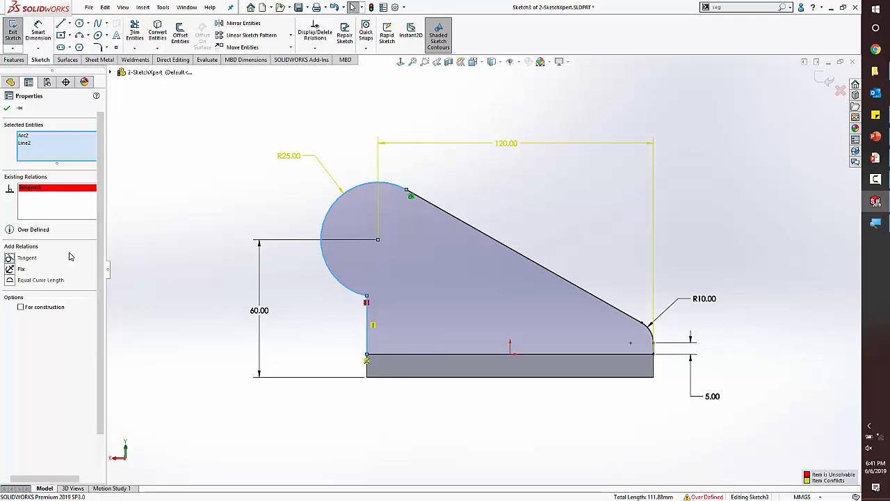
key("Delete")
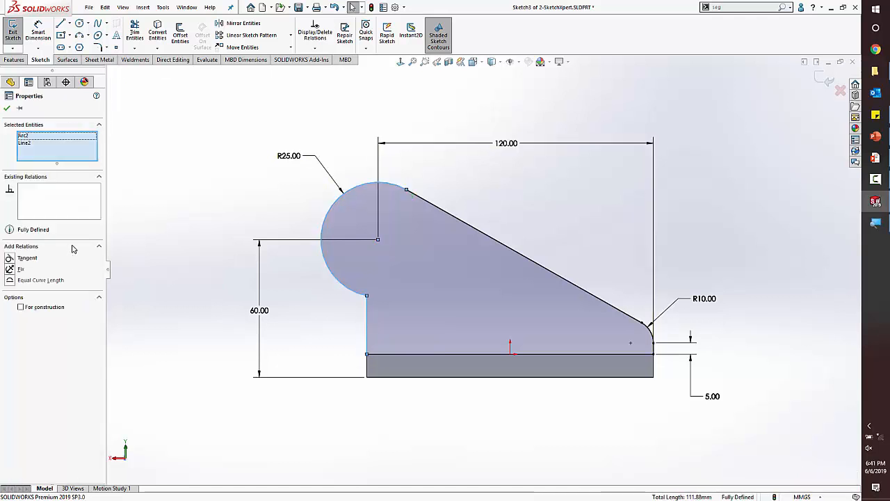
left_click(214, 310)
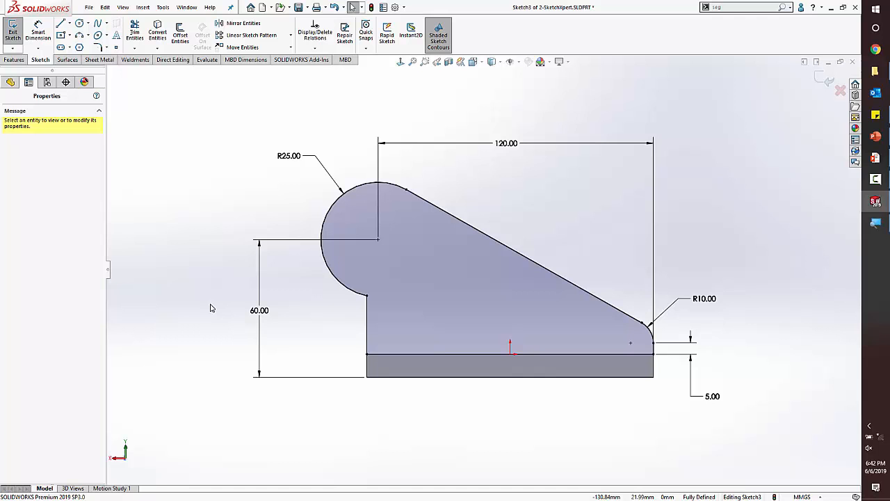
Step: Add a tangent relation between the short vertical line and the R25 arc of the plate profile
left_click(368, 317)
left_click(348, 289, "ctrl")
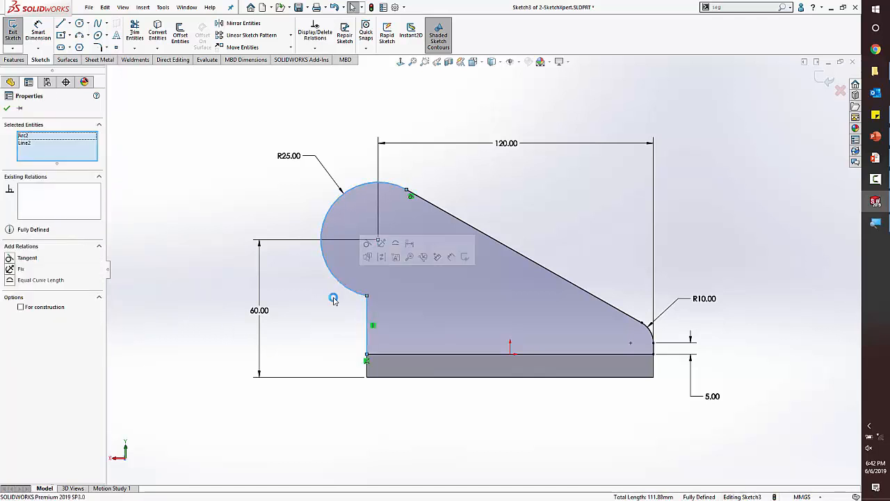
left_click(21, 258)
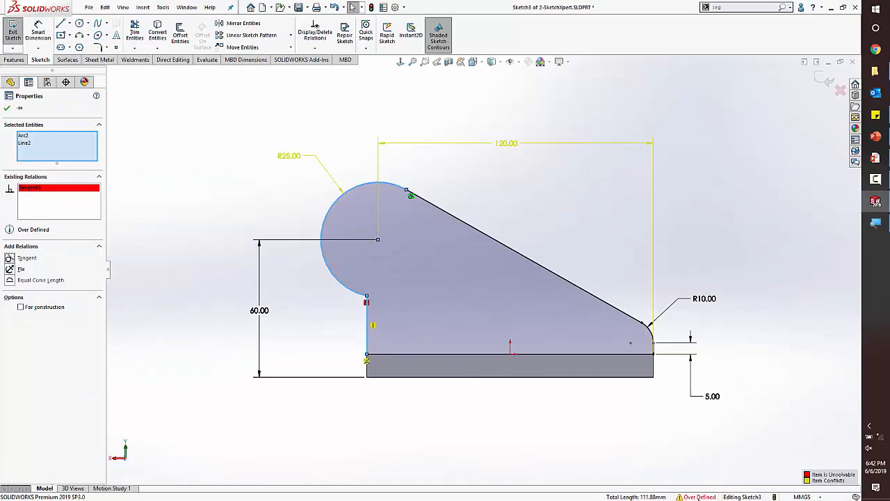
Step: Diagnose the over-defined sketch with SketchXpert and go through all the proposed solutions up to the last one
left_click(699, 496)
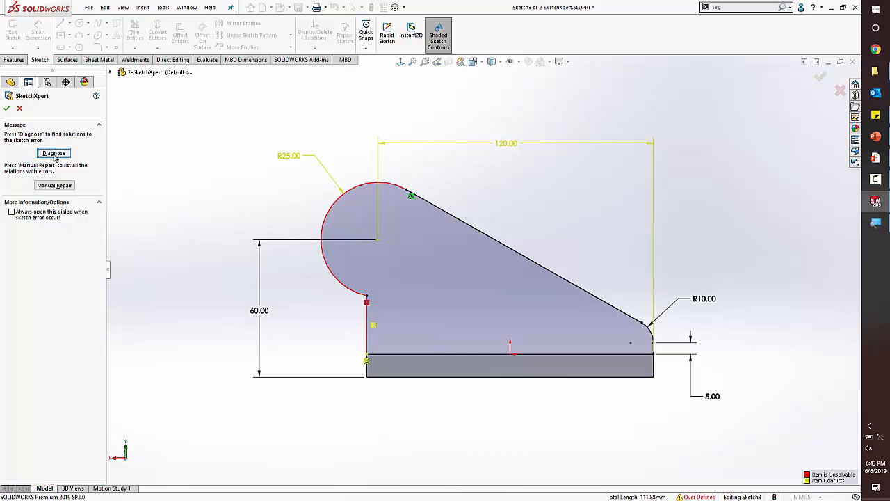
left_click(55, 153)
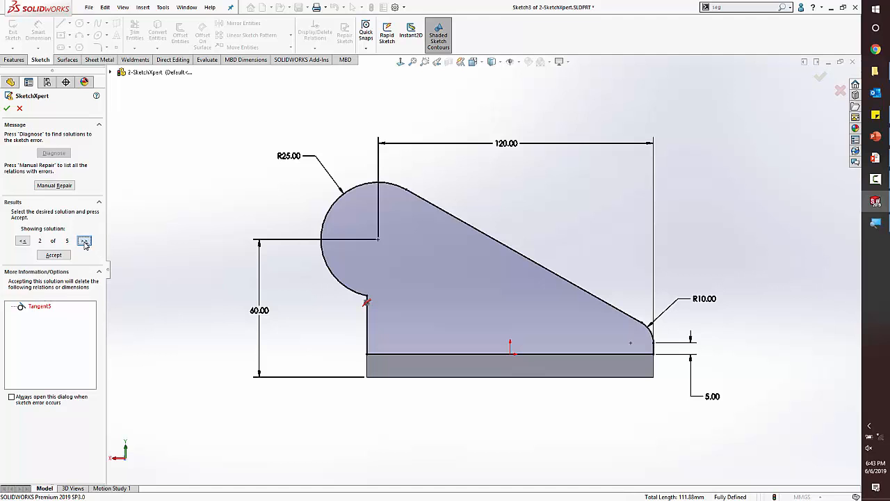
left_click(85, 241)
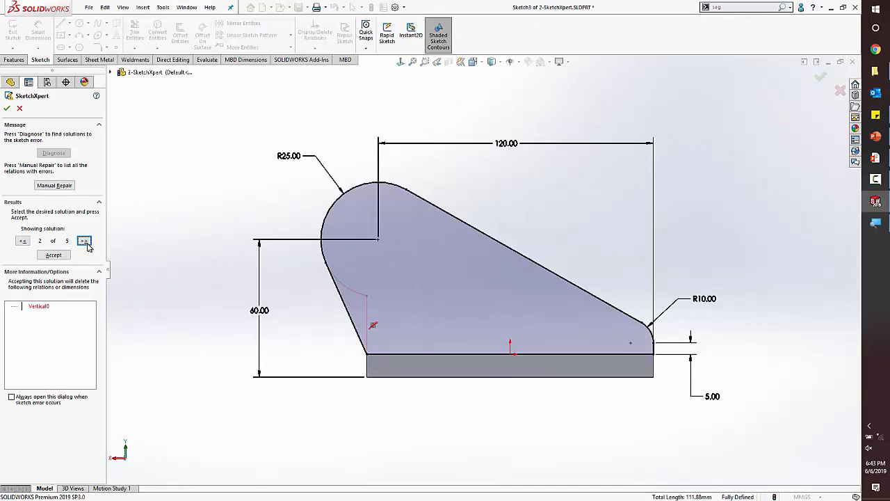
left_click(83, 240)
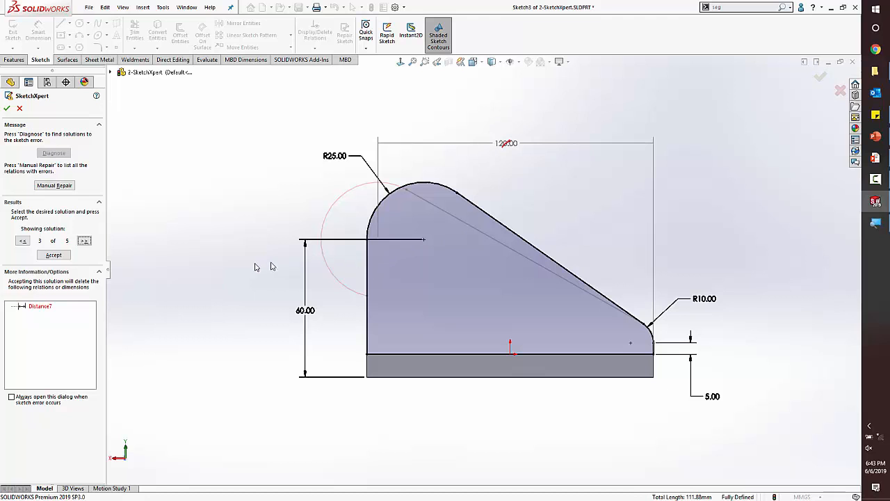
left_click(83, 240)
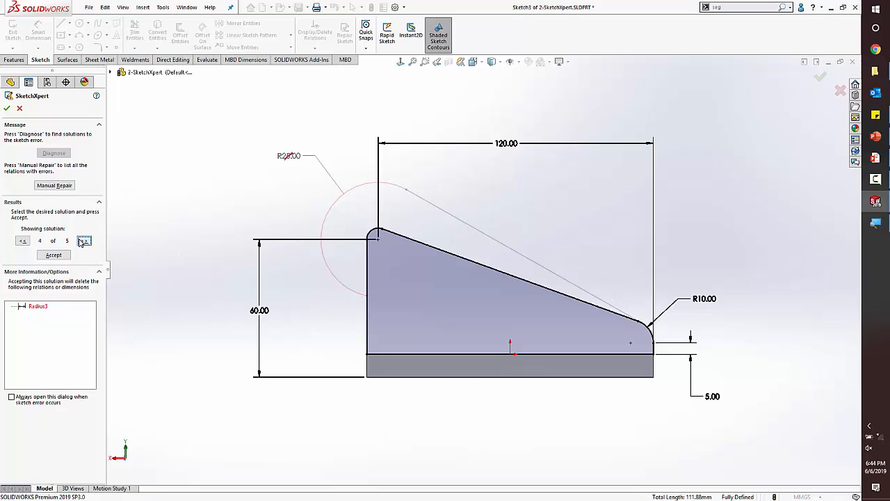
left_click(83, 241)
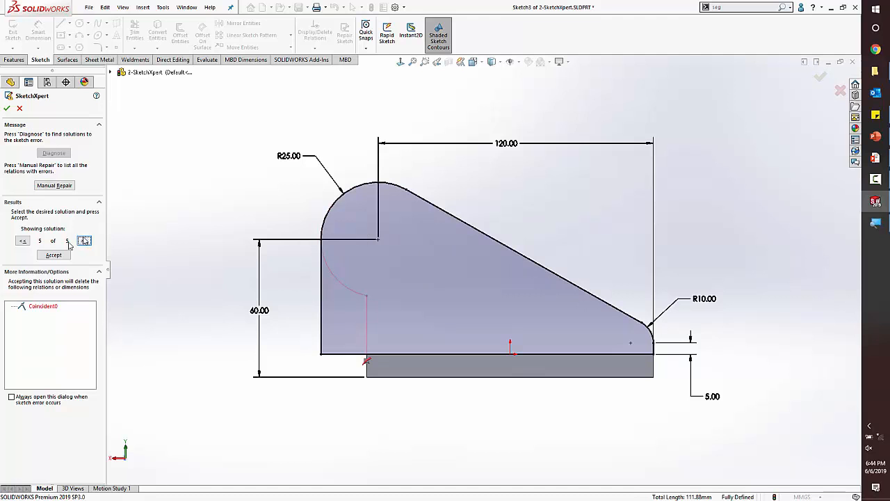
Step: Go back to solution 3, which deletes the 120 mm distance dimension, accept it, and close SketchXpert
left_click(22, 240)
left_click(23, 240)
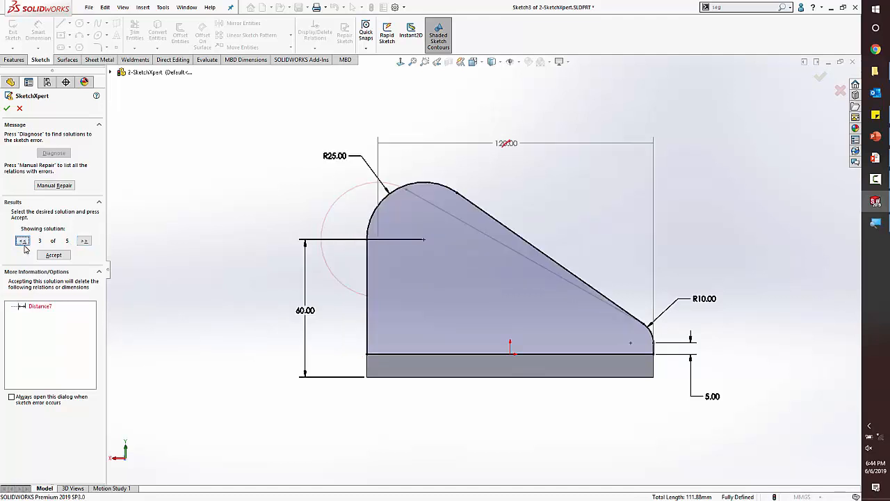
left_click(58, 256)
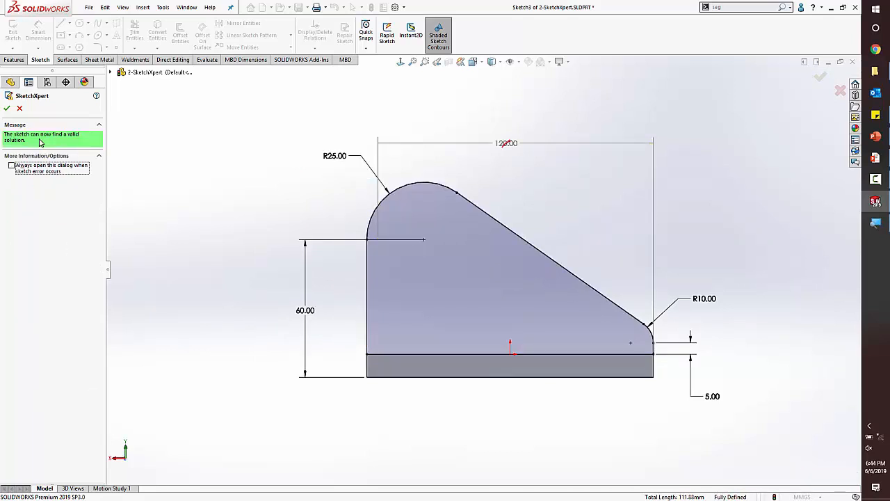
left_click(7, 109)
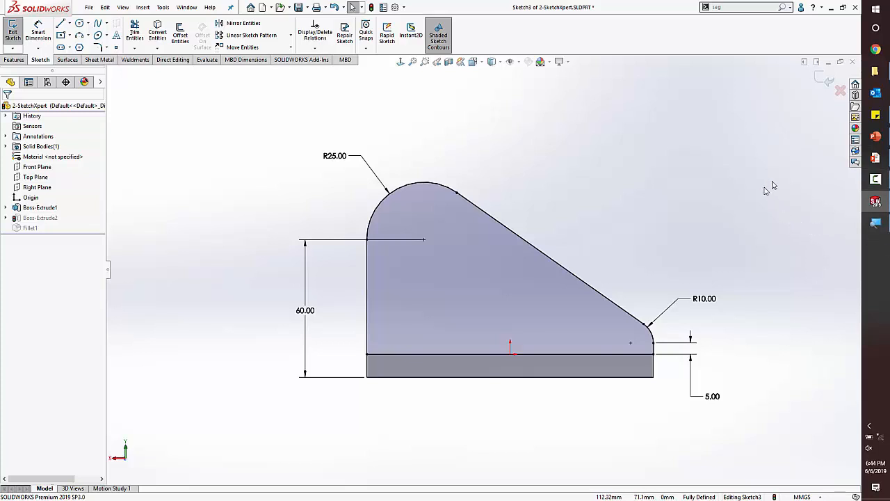
Step: Reveal the next picture on the Bigger Things slide in PowerPoint, and return to an empty area of the open sketch in SOLIDWORKS
left_click(876, 158)
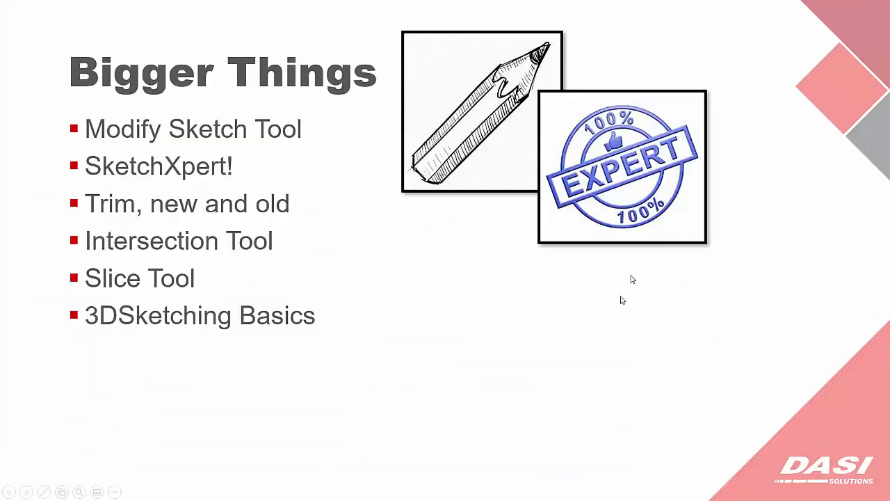
left_click(570, 293)
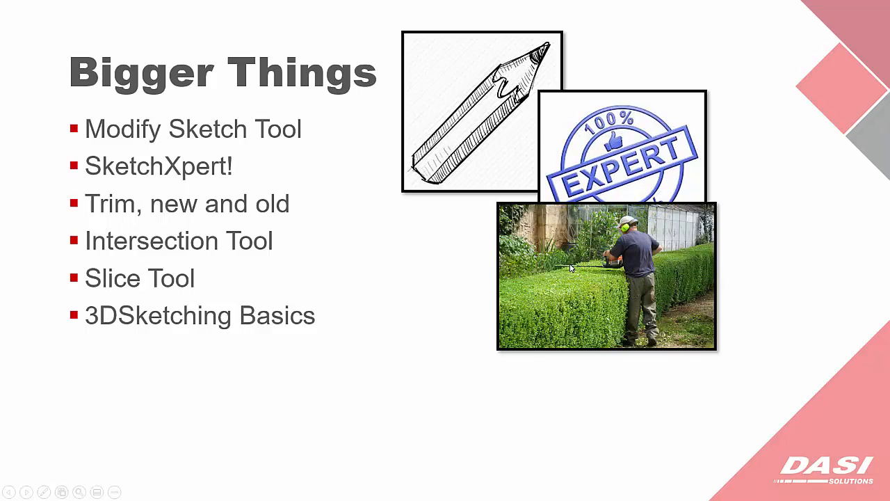
key("alt+Tab")
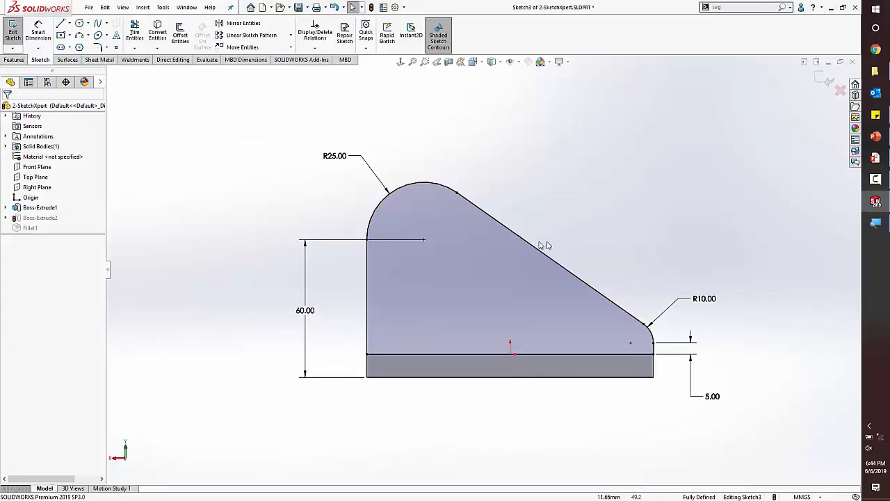
mouse_move(408, 182)
middle_mouse_down("ctrl")
mouse_move(487, 260)
mouse_move(573, 424)
middle_mouse_up("ctrl")
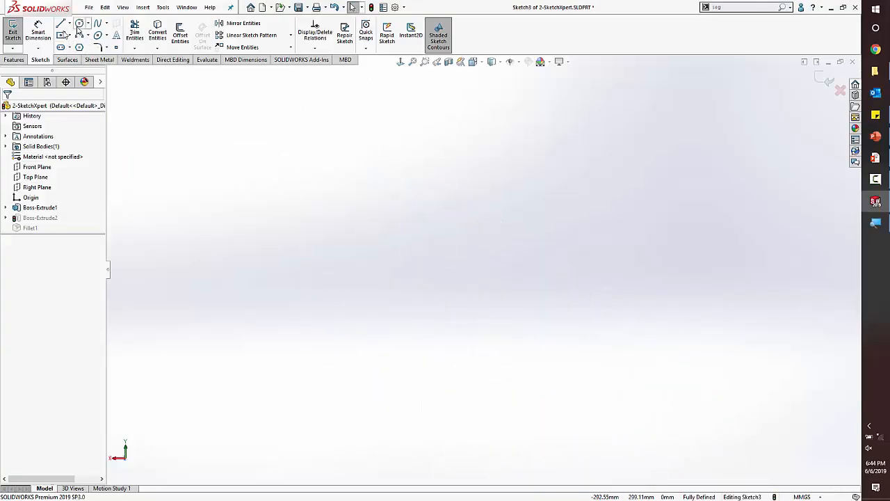
Step: Sketch ten freehand lines crossing one another at various angles in the middle of the empty sketch area
left_click(61, 24)
left_click_drag(661, 175, 359, 227)
left_click_drag(714, 216, 490, 380)
left_click_drag(364, 166, 402, 328)
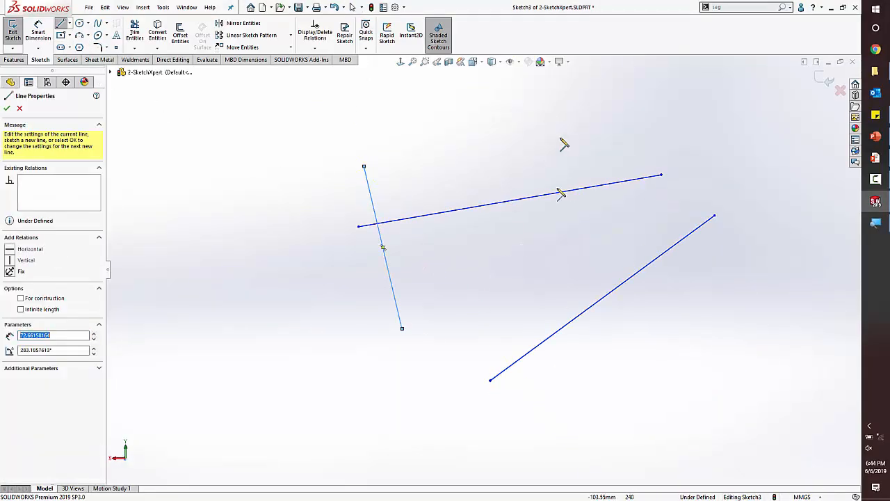
left_click_drag(560, 141, 594, 343)
left_click_drag(610, 86, 625, 305)
left_click_drag(686, 262, 383, 348)
left_click_drag(636, 215, 477, 316)
left_click_drag(413, 85, 388, 297)
left_click_drag(449, 160, 490, 282)
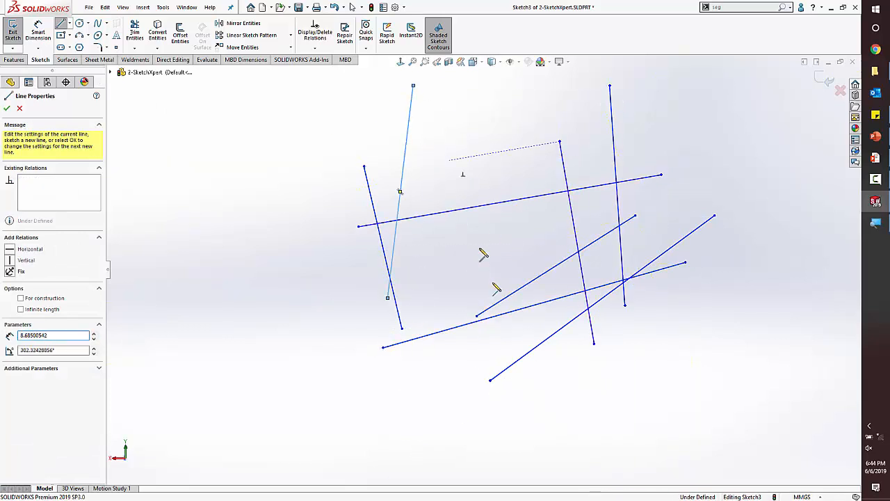
left_click_drag(454, 97, 514, 285)
key("Escape")
key("Escape")
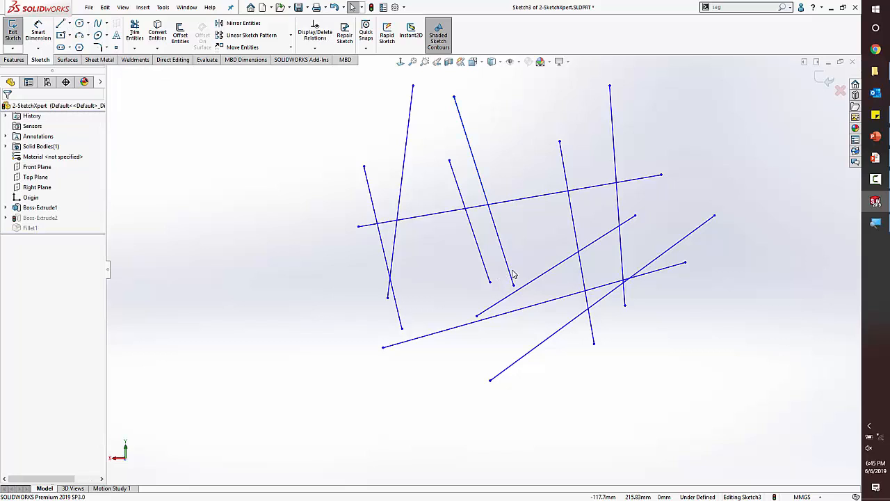
Step: Delete all the crossing lines, then view the Bigger Things slide in PowerPoint and return to the sketch in SOLIDWORKS
left_click_drag(680, 343, 323, 142)
key("Delete")
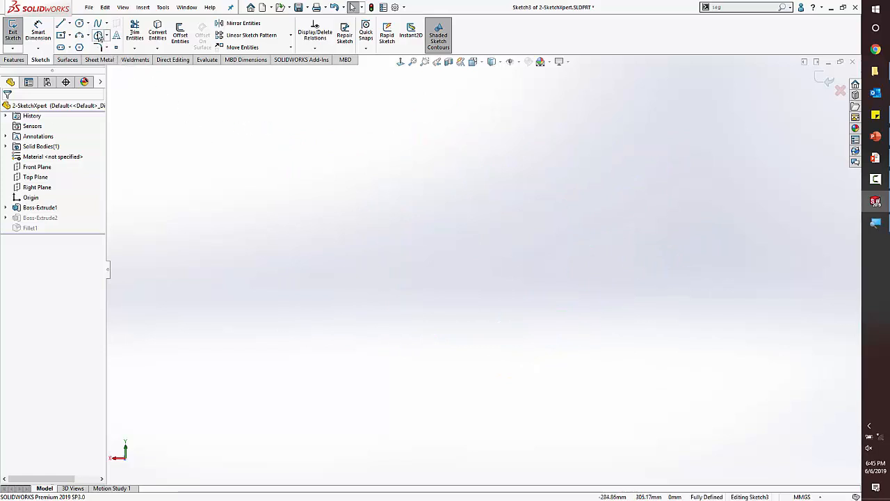
key("alt+Tab")
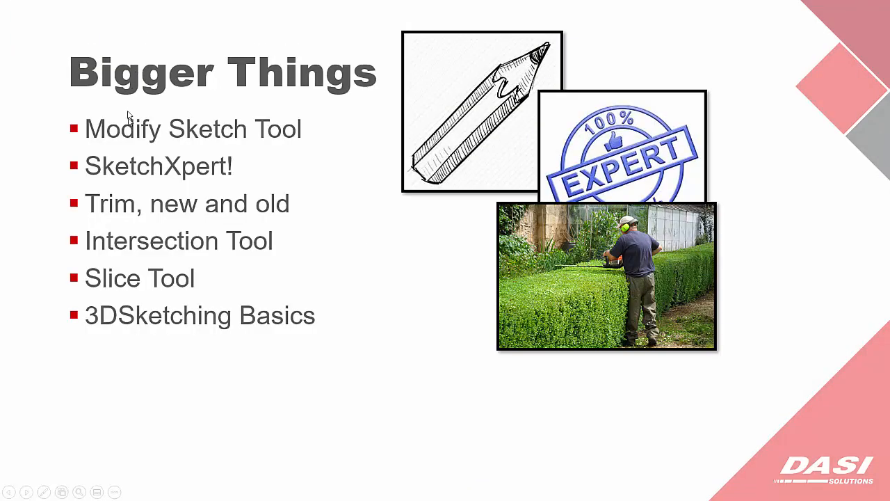
key("alt+Tab")
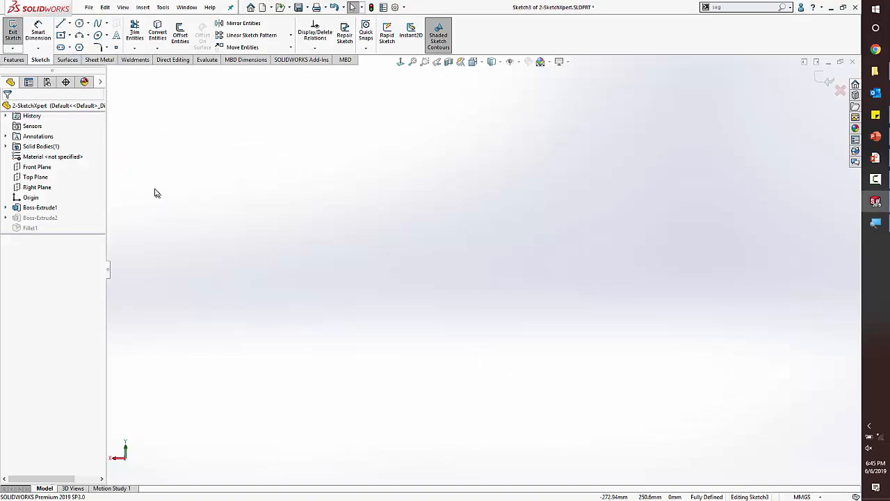
Step: Sketch two separate circles of similar size side by side, the second one slightly smaller and slightly higher
left_click(80, 37)
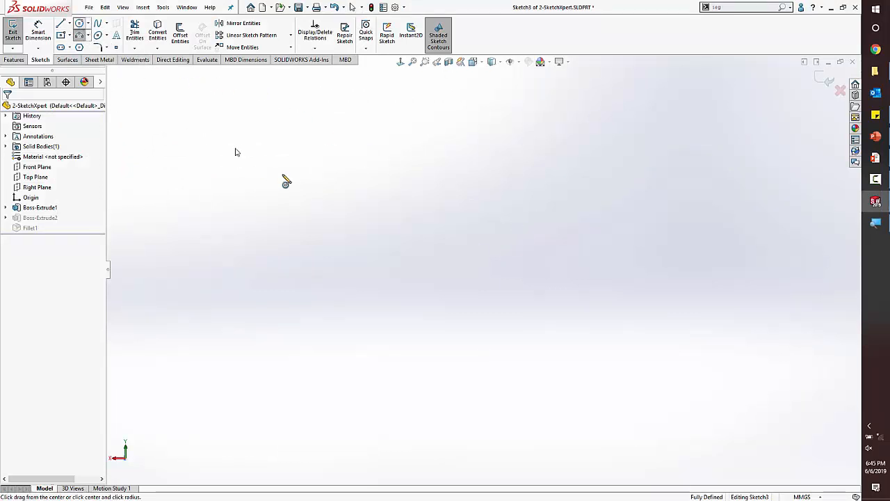
left_click_drag(298, 189, 330, 220)
left_click_drag(494, 179, 534, 179)
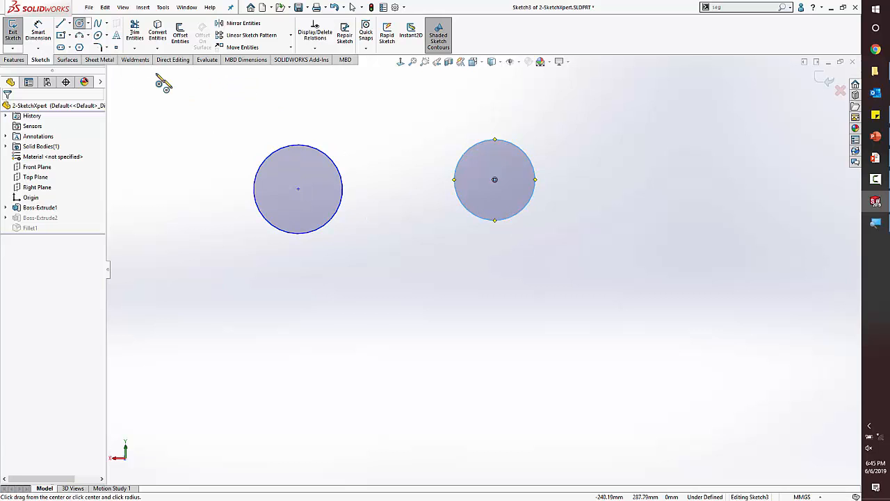
Step: Sketch a corner rectangle between the two circles so that its vertical edges pass through both of them
left_click(70, 35)
left_click(97, 45)
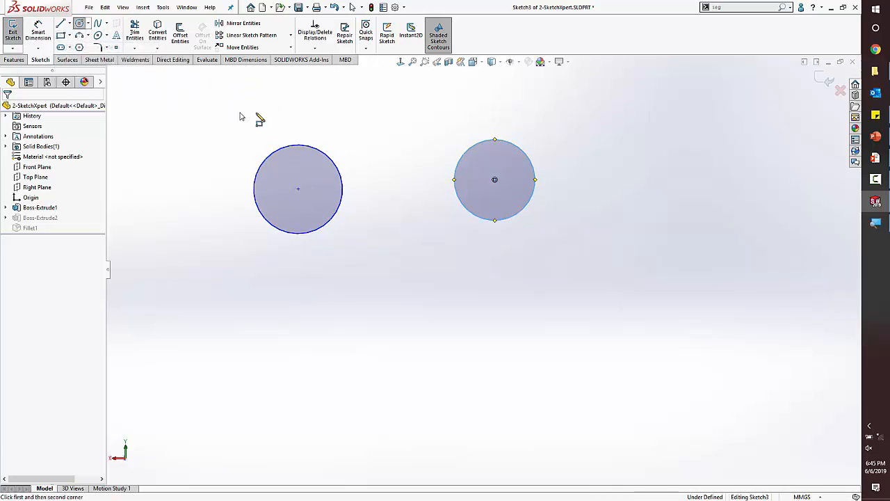
left_click(291, 106)
left_click(485, 259)
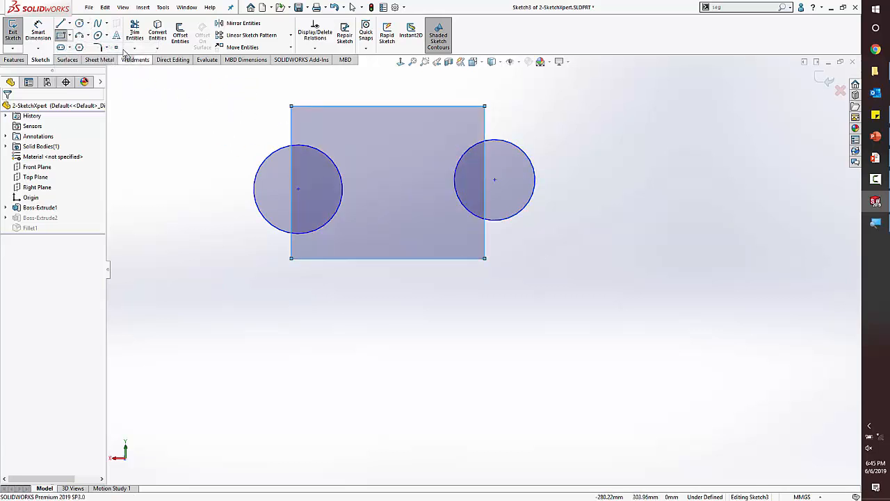
Step: Sketch a vertical centerline through the middle of the rectangle, extending past its top and bottom edges
left_click(69, 23)
left_click(82, 46)
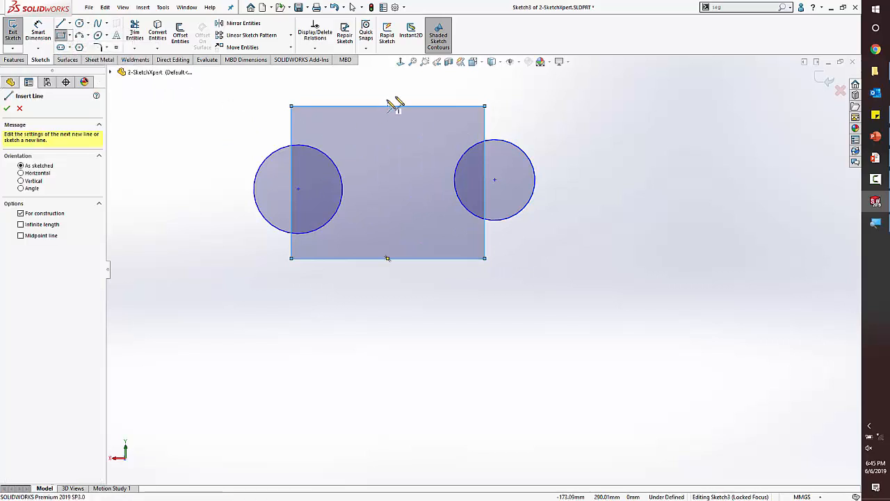
left_click(397, 91)
left_click(396, 293)
key("Escape")
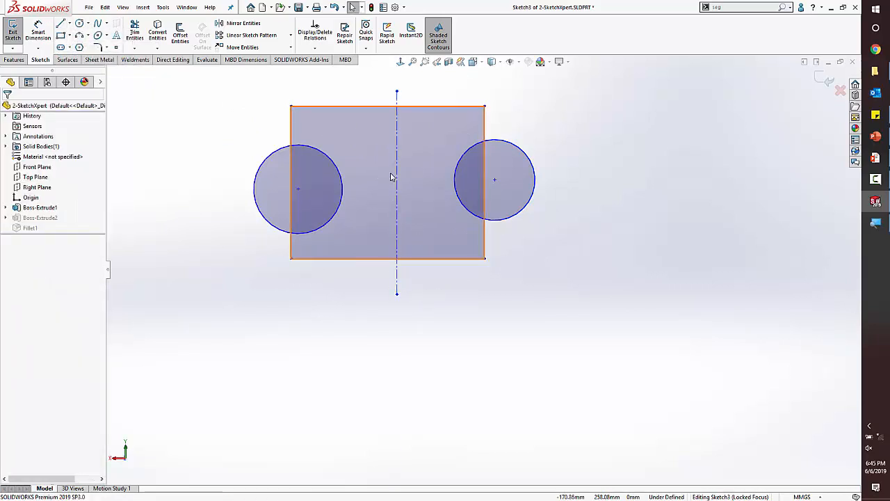
Step: Power trim the left half of the rectangle's top edge and the left edge's upper segment, and undo the trims
left_click(135, 30)
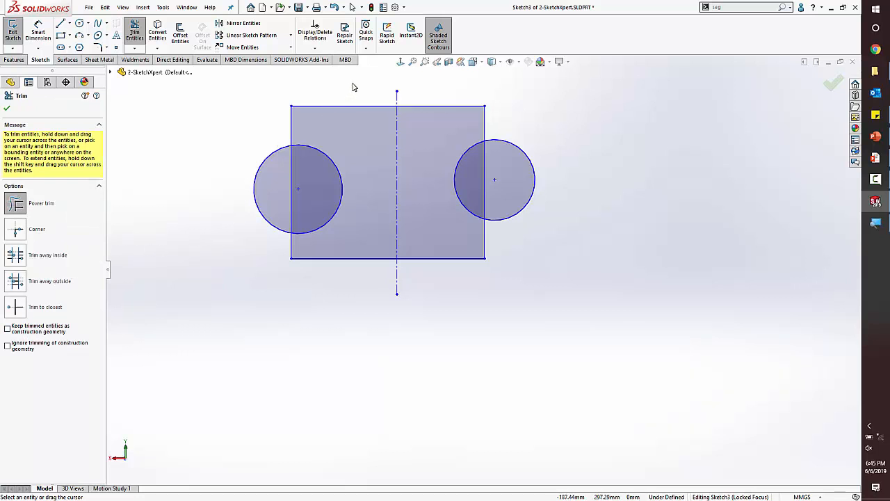
mouse_move(352, 87)
left_mouse_down()
mouse_move(359, 117)
mouse_move(231, 131)
mouse_move(236, 224)
left_mouse_up()
left_click_drag(236, 268, 242, 248)
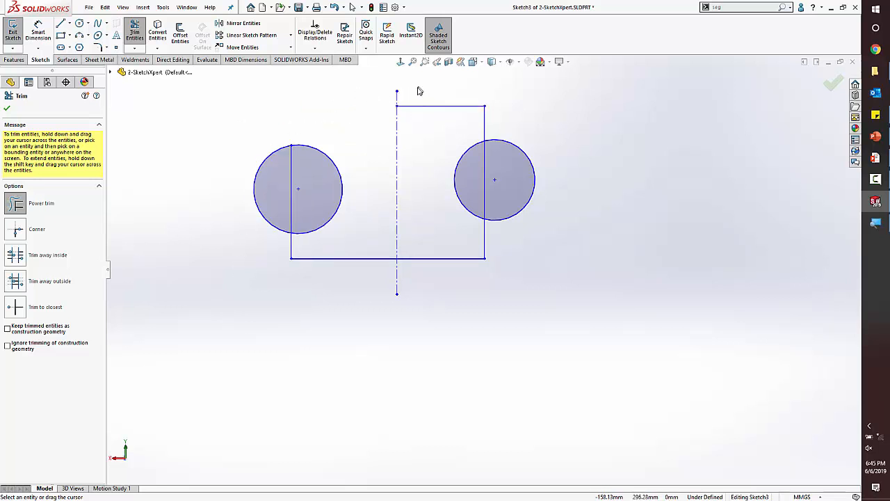
mouse_move(380, 96)
left_mouse_down()
mouse_move(391, 133)
mouse_move(432, 133)
mouse_move(424, 118)
left_mouse_up()
key("Escape")
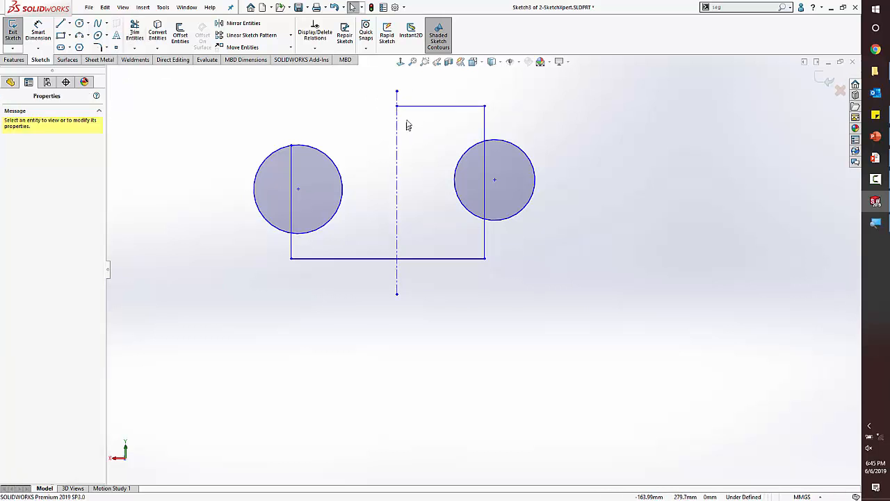
key("ctrl+z")
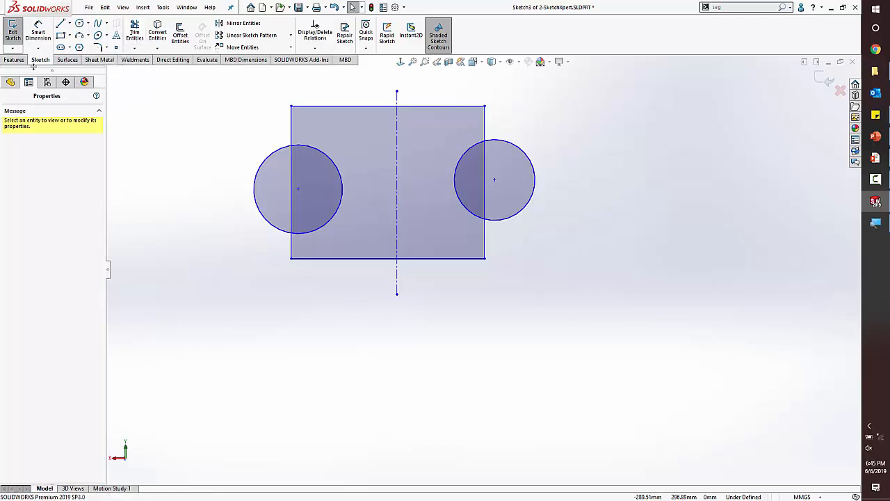
Step: Start Power trim with trimmed entities kept as construction geometry and trimming of construction geometry ignored
left_click(134, 31)
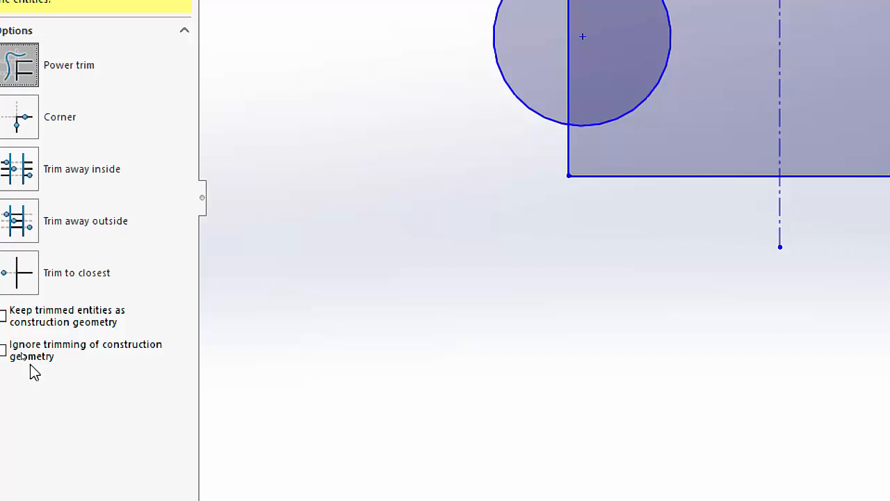
left_click(3, 350)
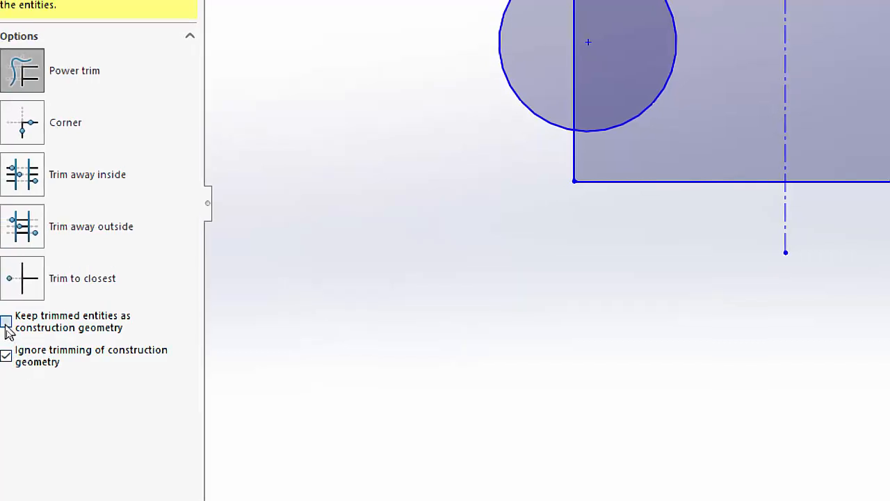
left_click(6, 324)
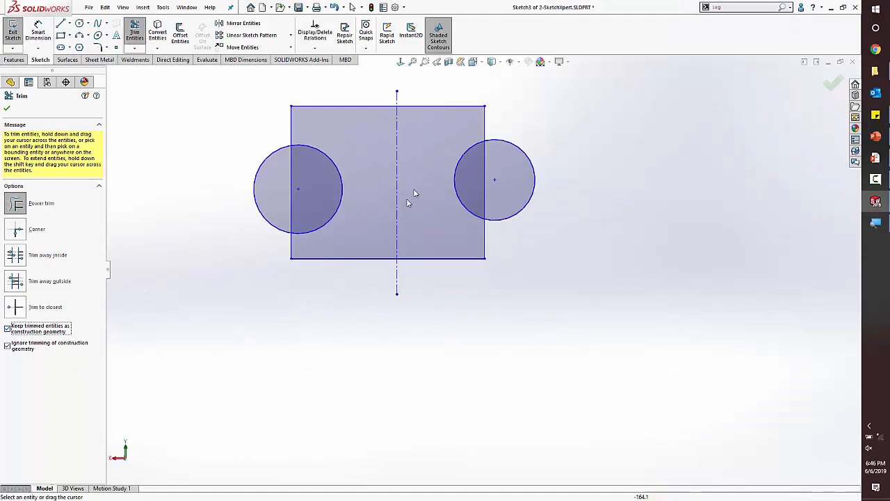
Step: Power trim the rectangle's top and bottom edges, its right edge inside the right circle, and that circle's inner arc into construction geometry
scroll(411, 127, "down", 5)
left_click_drag(368, 102, 366, 158)
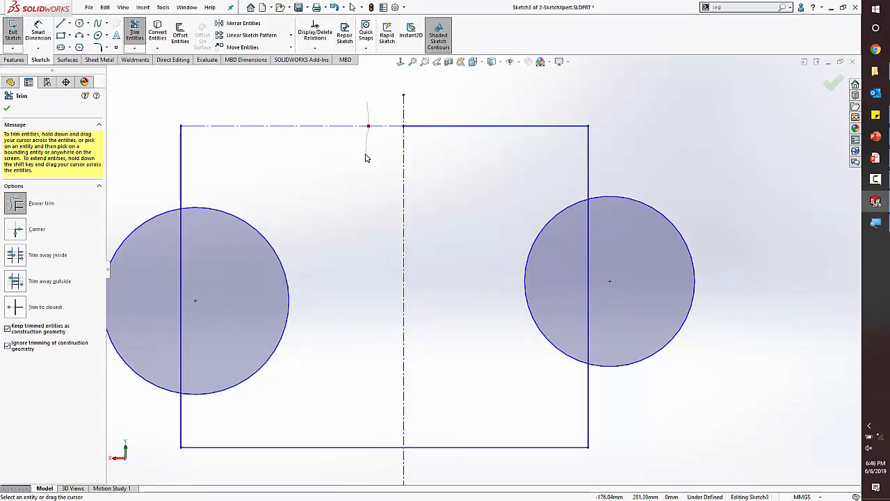
mouse_move(366, 157)
left_mouse_down()
mouse_move(429, 160)
mouse_move(318, 123)
mouse_move(294, 155)
mouse_move(282, 112)
mouse_move(389, 212)
mouse_move(512, 243)
mouse_move(628, 246)
left_mouse_up()
mouse_move(535, 238)
left_mouse_down()
mouse_move(534, 134)
mouse_move(499, 171)
mouse_move(473, 383)
mouse_move(447, 466)
mouse_move(358, 465)
mouse_move(376, 462)
left_mouse_up()
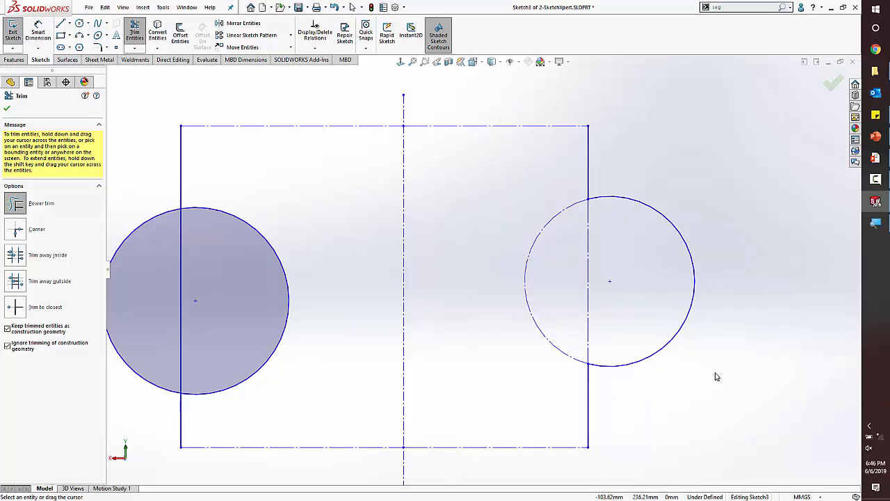